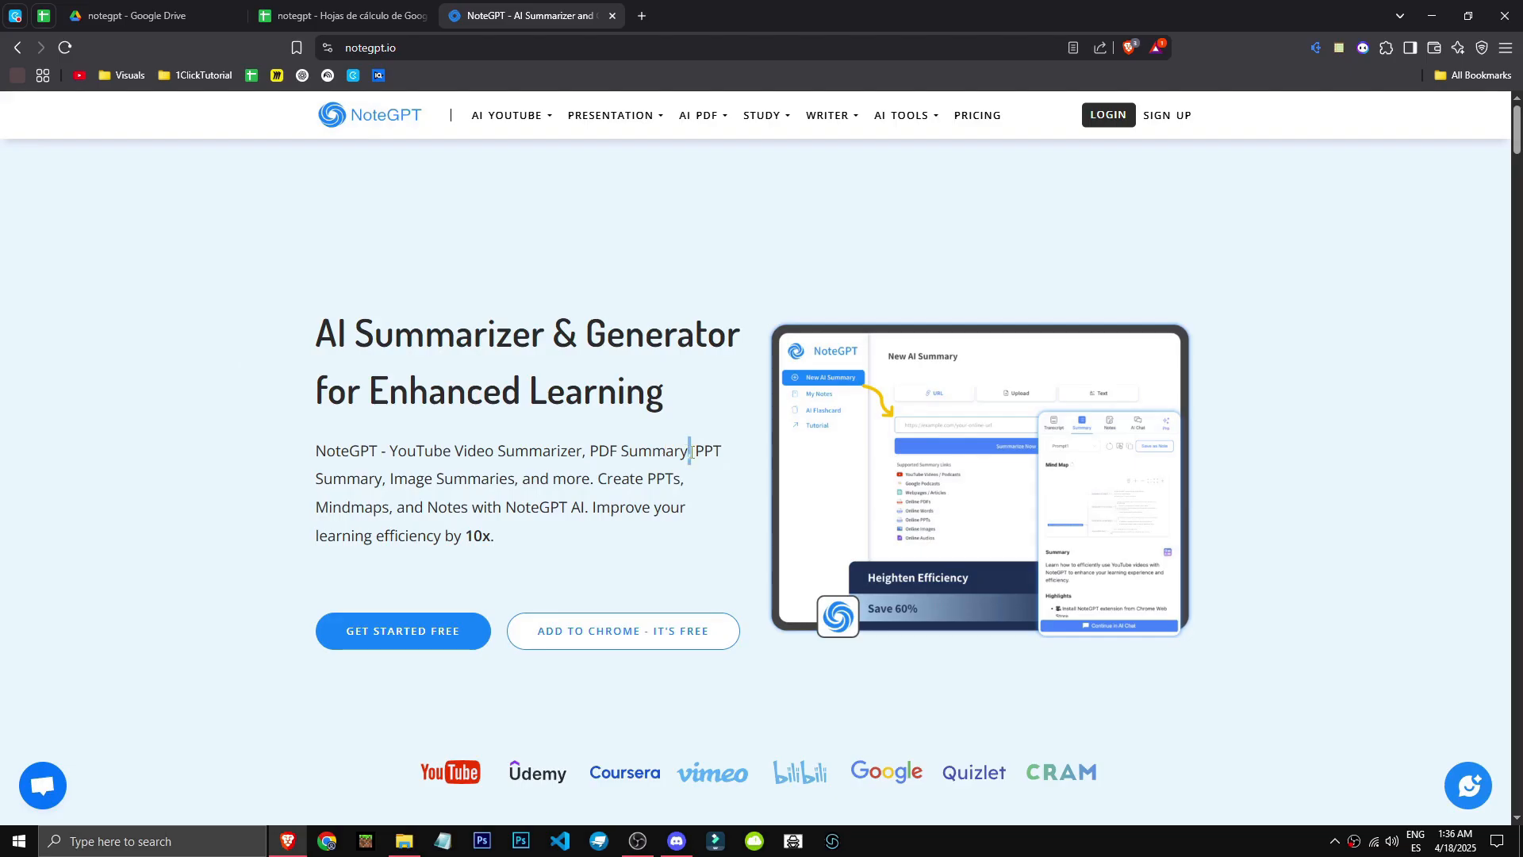
Step: Examine the NoteGPT homepage's feature sections and getting-started instructions
{"action": "left_click_drag", "start_coordinate": [388, 476], "coordinate": [685, 508]}
{"action": "left_click", "coordinate": [272, 497]}
{"action": "scroll", "coordinate": [388, 334], "scroll_direction": "down", "scroll_amount": 5}
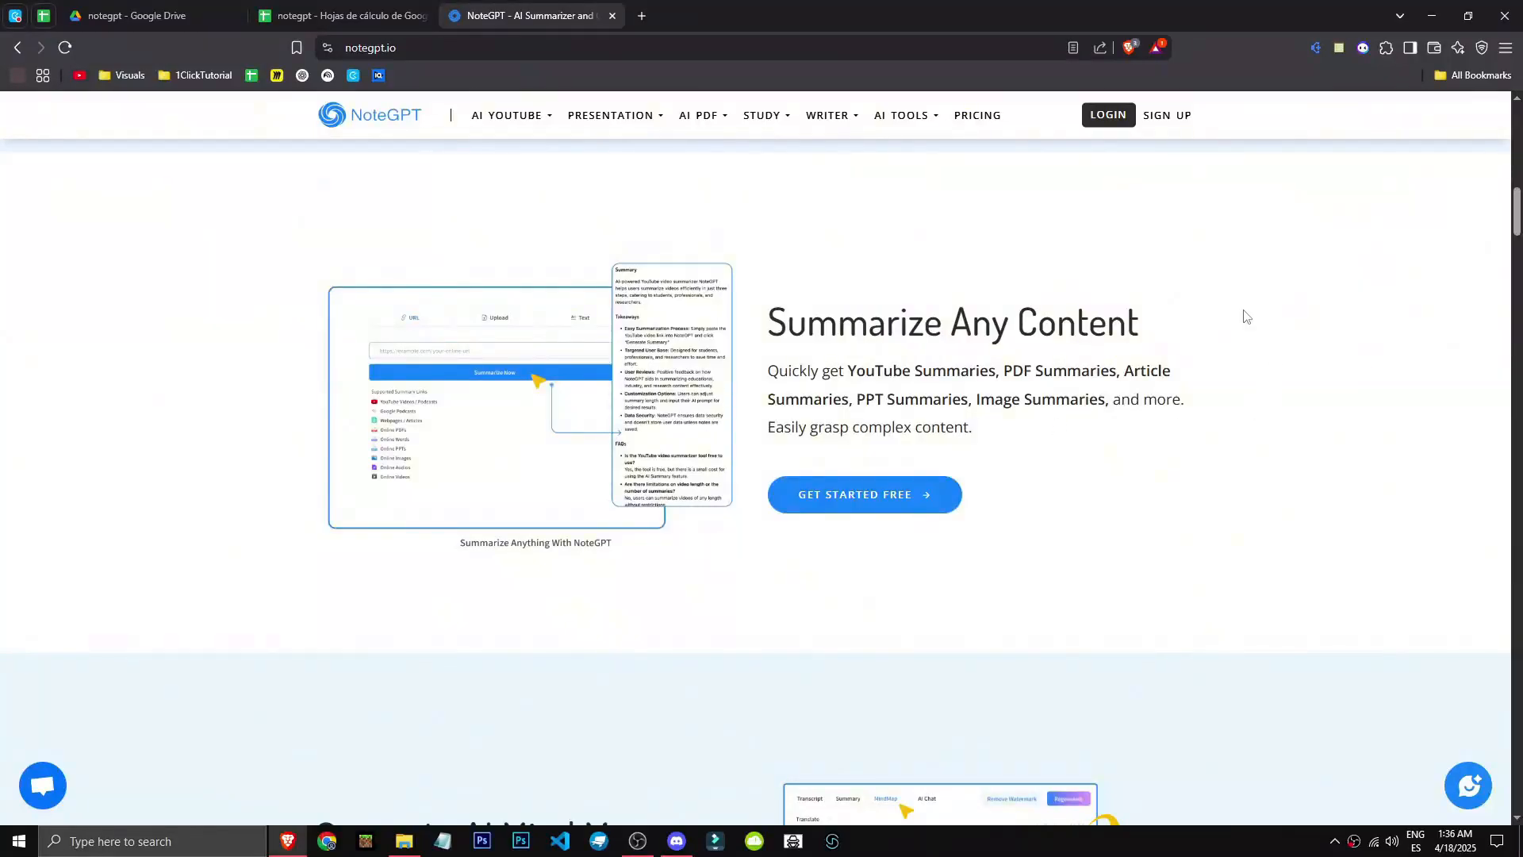
{"action": "scroll", "coordinate": [840, 394], "scroll_direction": "down", "scroll_amount": 5}
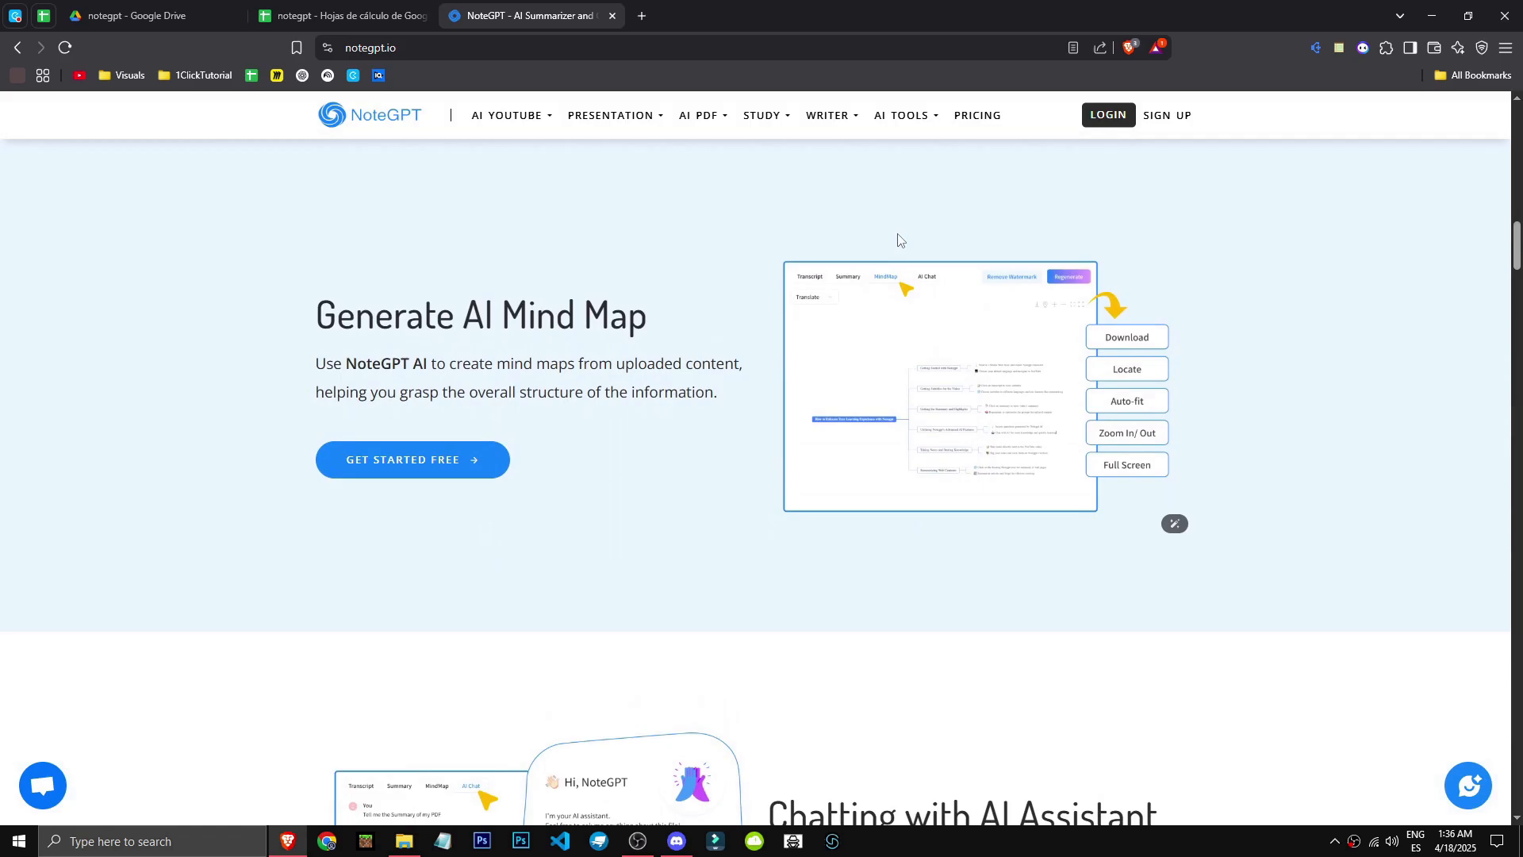
{"action": "scroll", "coordinate": [765, 466], "scroll_direction": "down", "scroll_amount": 1}
{"action": "scroll", "coordinate": [762, 499], "scroll_direction": "up", "scroll_amount": 1}
{"action": "scroll", "coordinate": [759, 508], "scroll_direction": "down", "scroll_amount": 6}
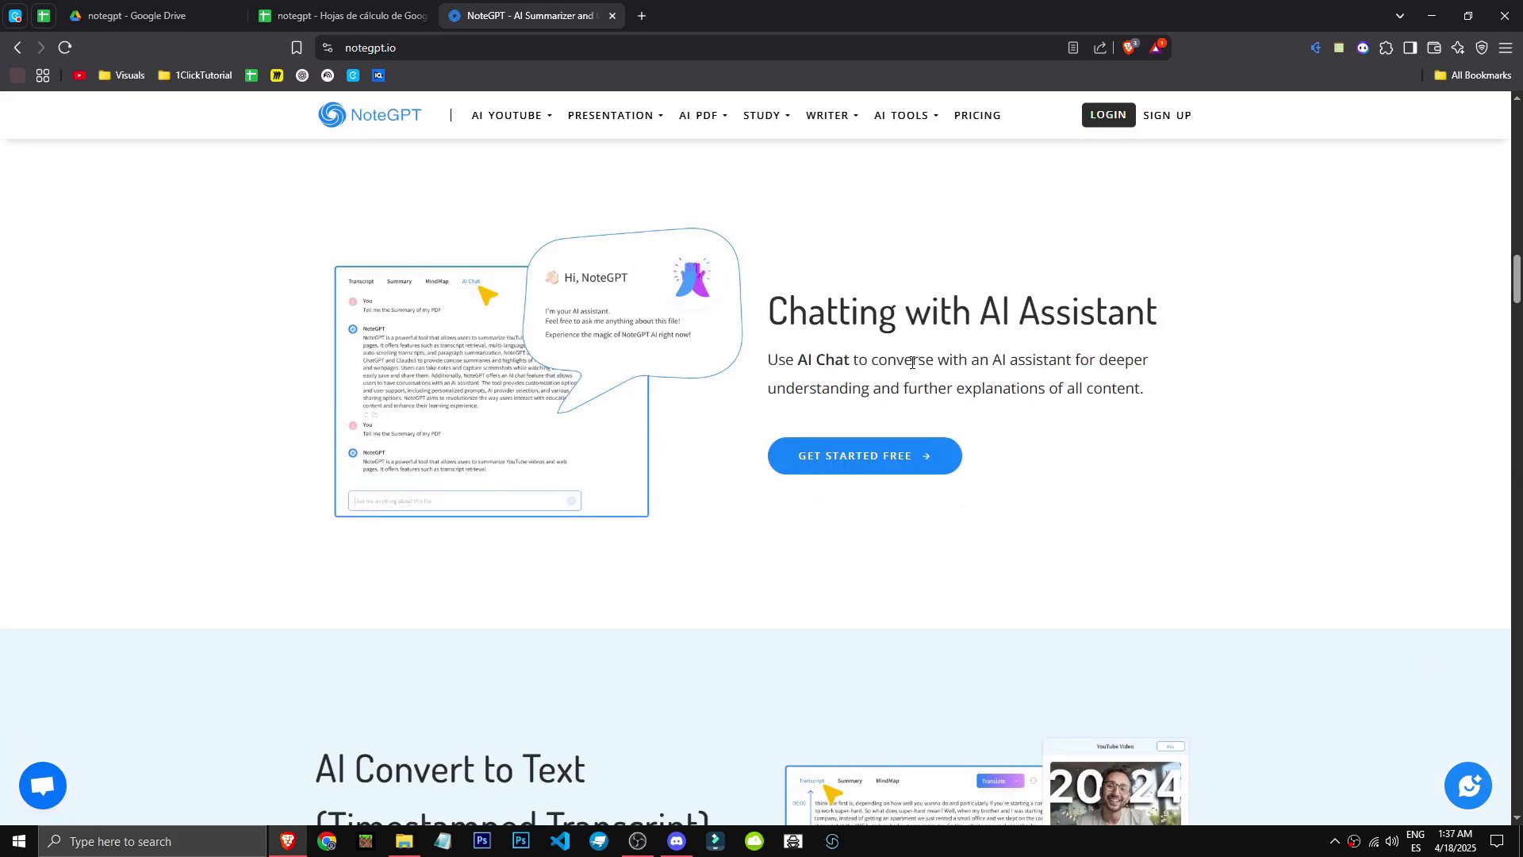
{"action": "scroll", "coordinate": [913, 363], "scroll_direction": "down", "scroll_amount": 6}
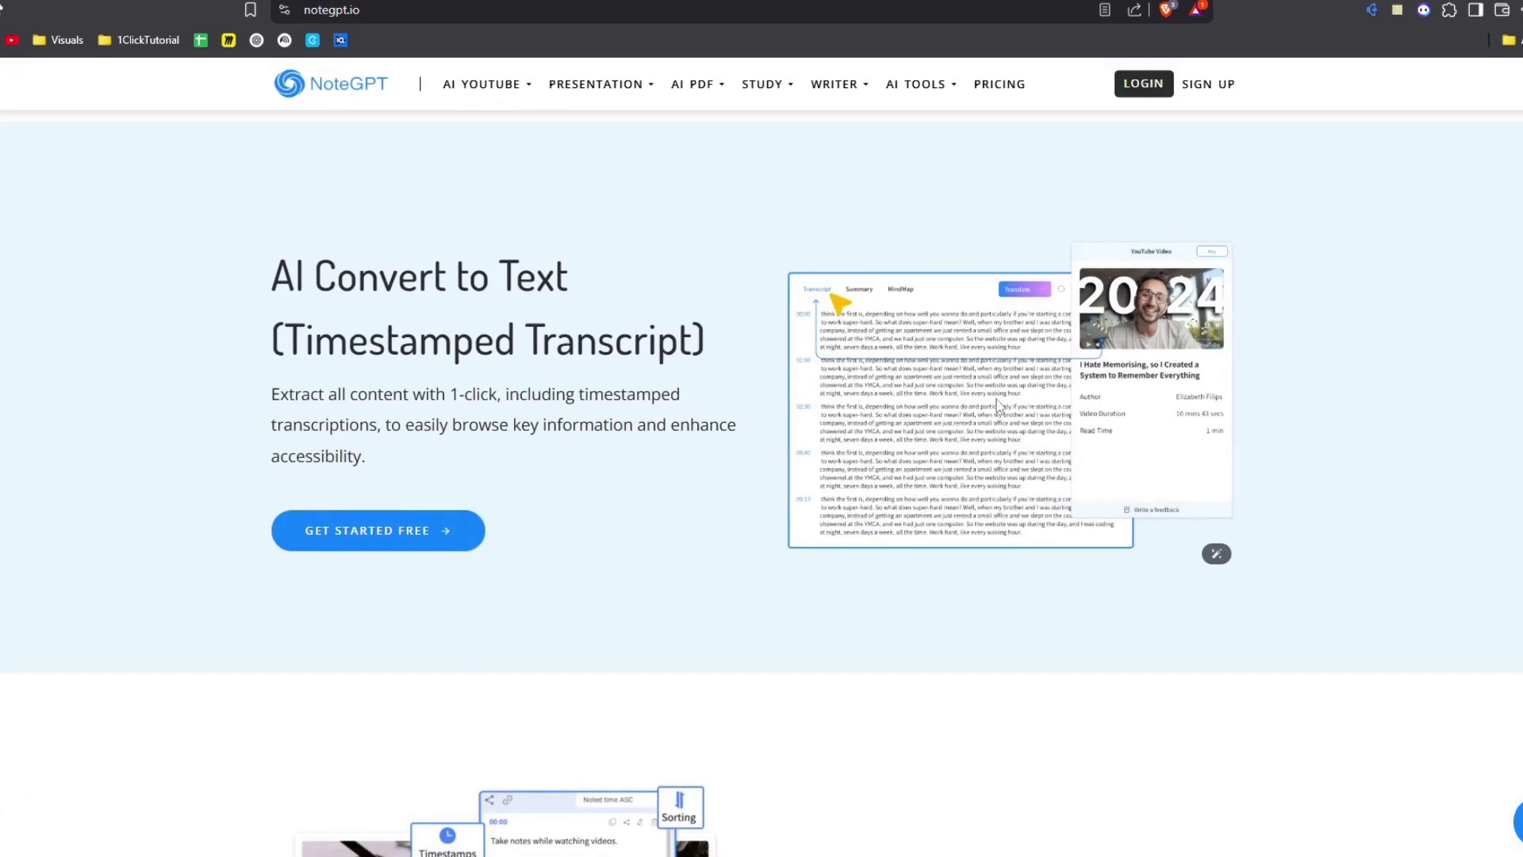
{"action": "scroll", "coordinate": [975, 404], "scroll_direction": "down", "scroll_amount": 5}
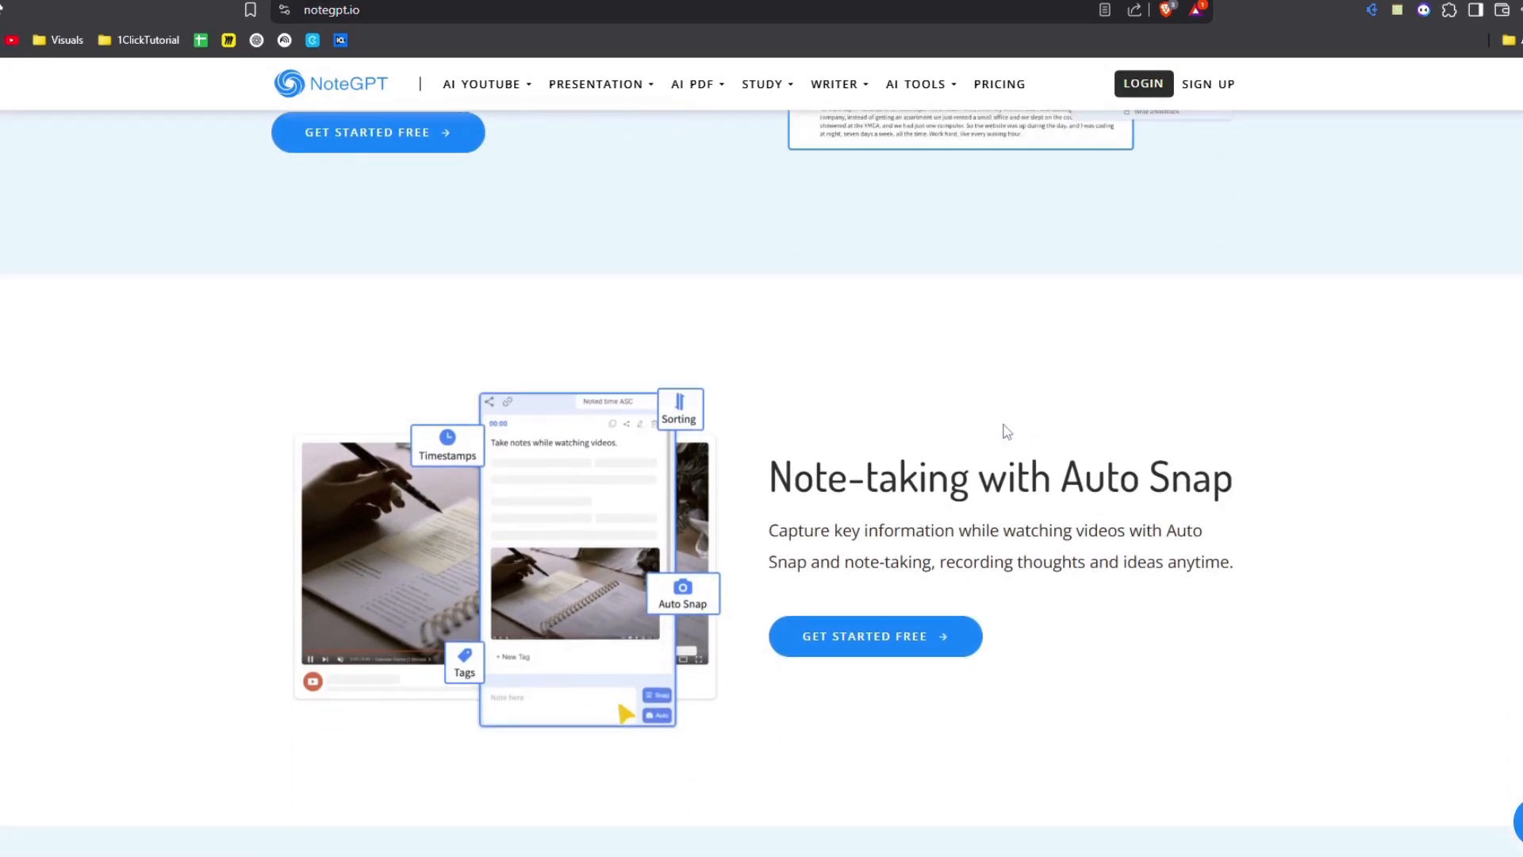
{"action": "scroll", "coordinate": [1006, 431], "scroll_direction": "down", "scroll_amount": 2}
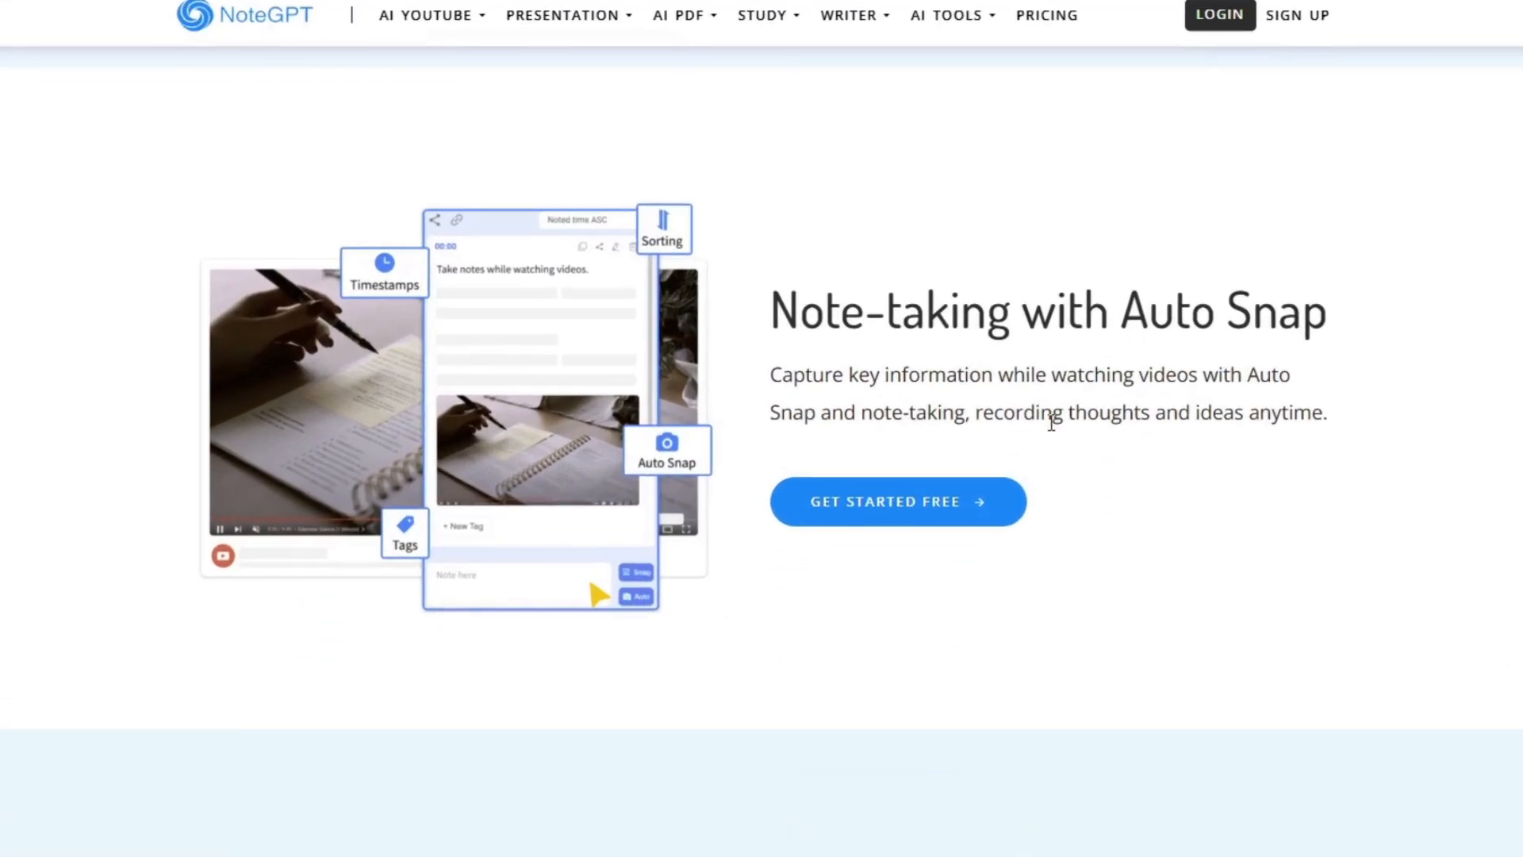
{"action": "scroll", "coordinate": [1051, 422], "scroll_direction": "down", "scroll_amount": 5}
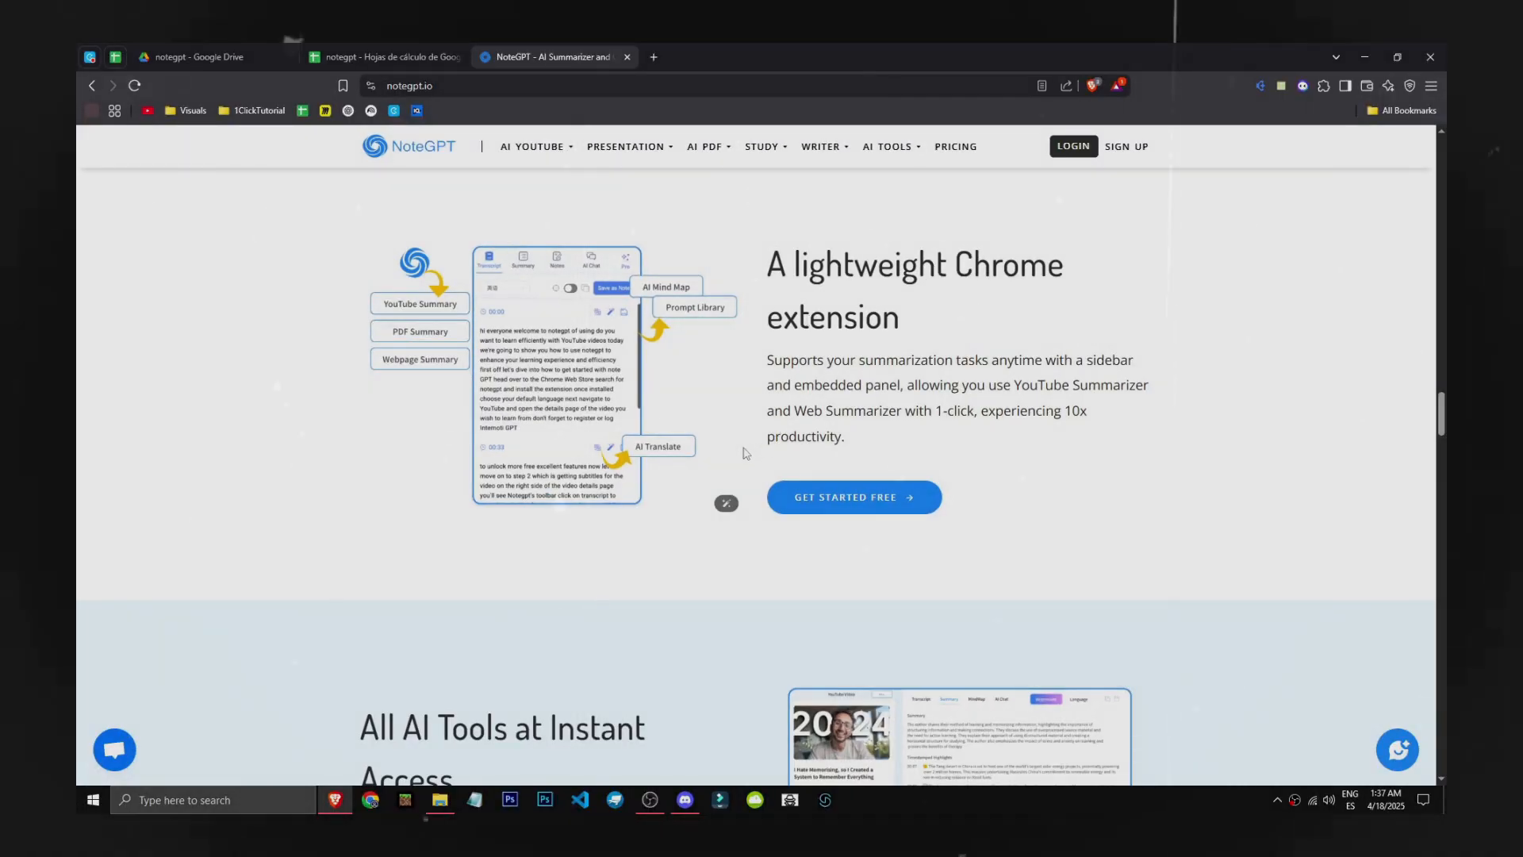
{"action": "scroll", "coordinate": [742, 454], "scroll_direction": "down", "scroll_amount": 3}
{"action": "scroll", "coordinate": [802, 588], "scroll_direction": "up", "scroll_amount": 2}
{"action": "scroll", "coordinate": [715, 569], "scroll_direction": "down", "scroll_amount": 3}
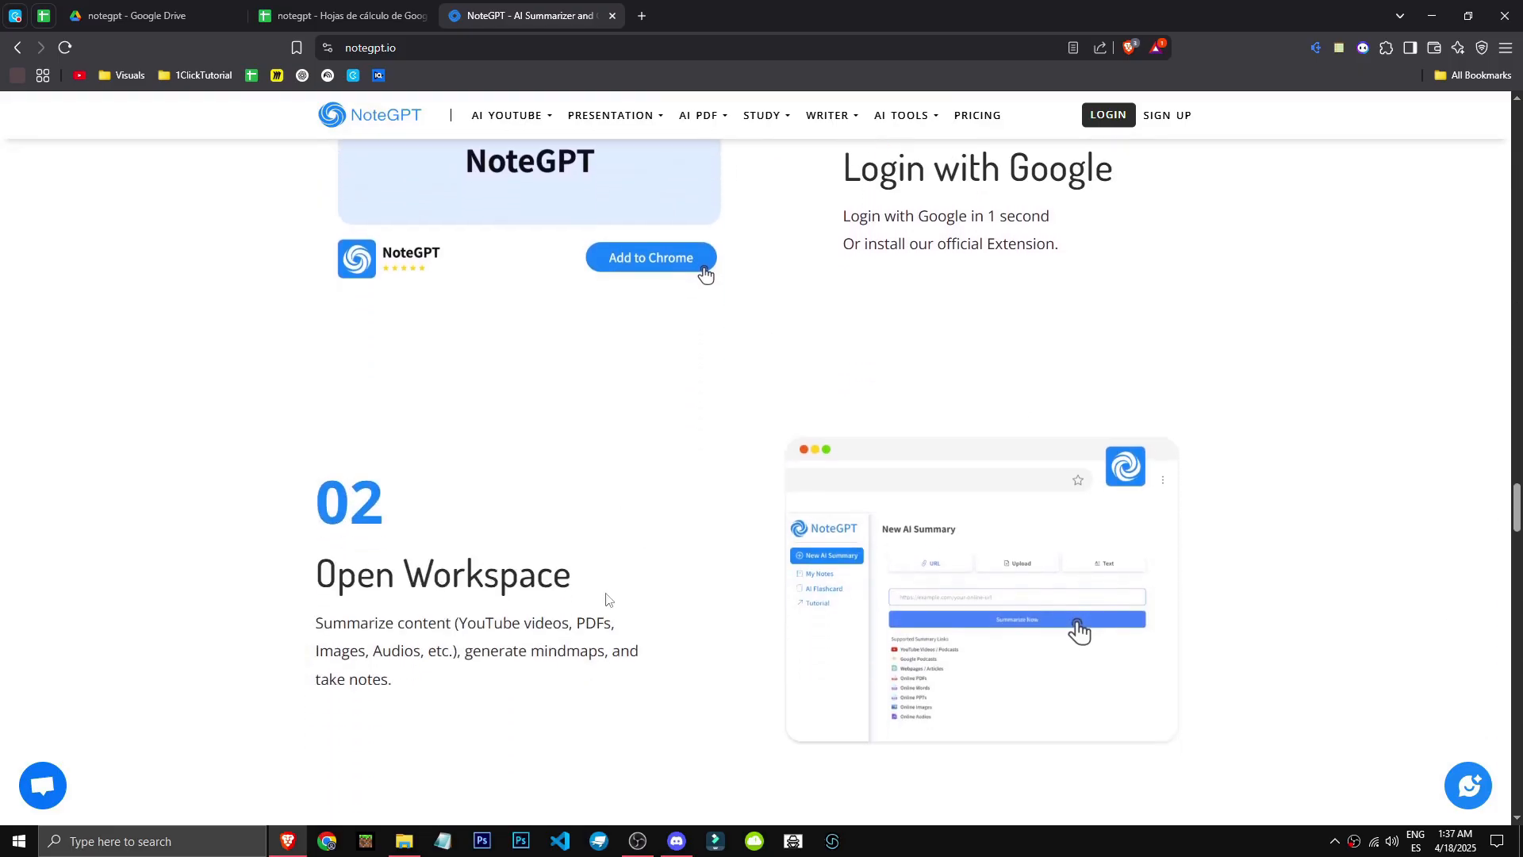
{"action": "scroll", "coordinate": [607, 599], "scroll_direction": "down", "scroll_amount": 5}
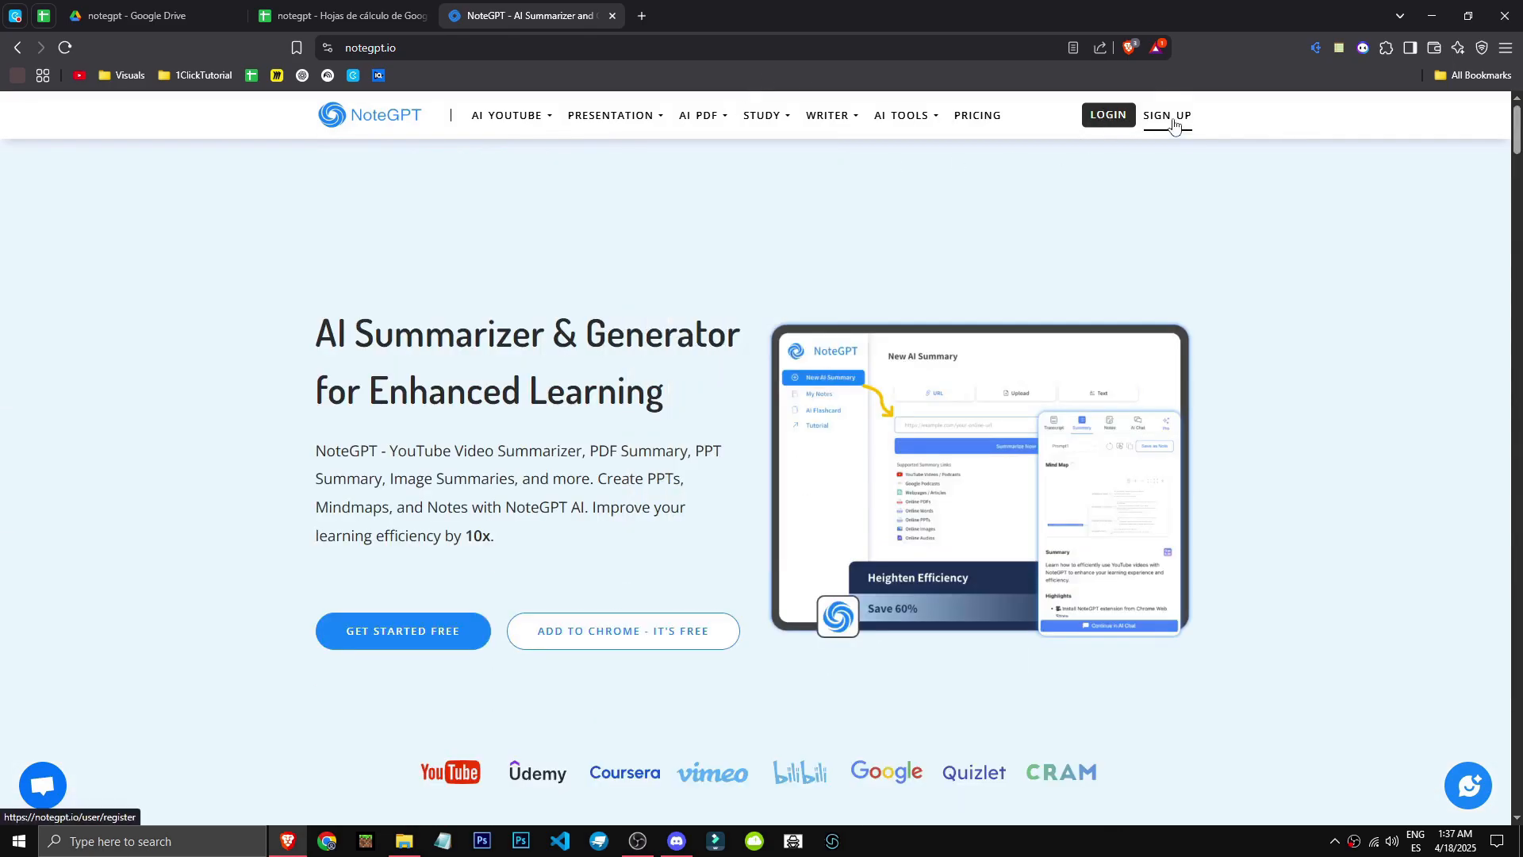
Step: Open the NoteGPT account registration page
{"action": "left_click", "coordinate": [1172, 117]}
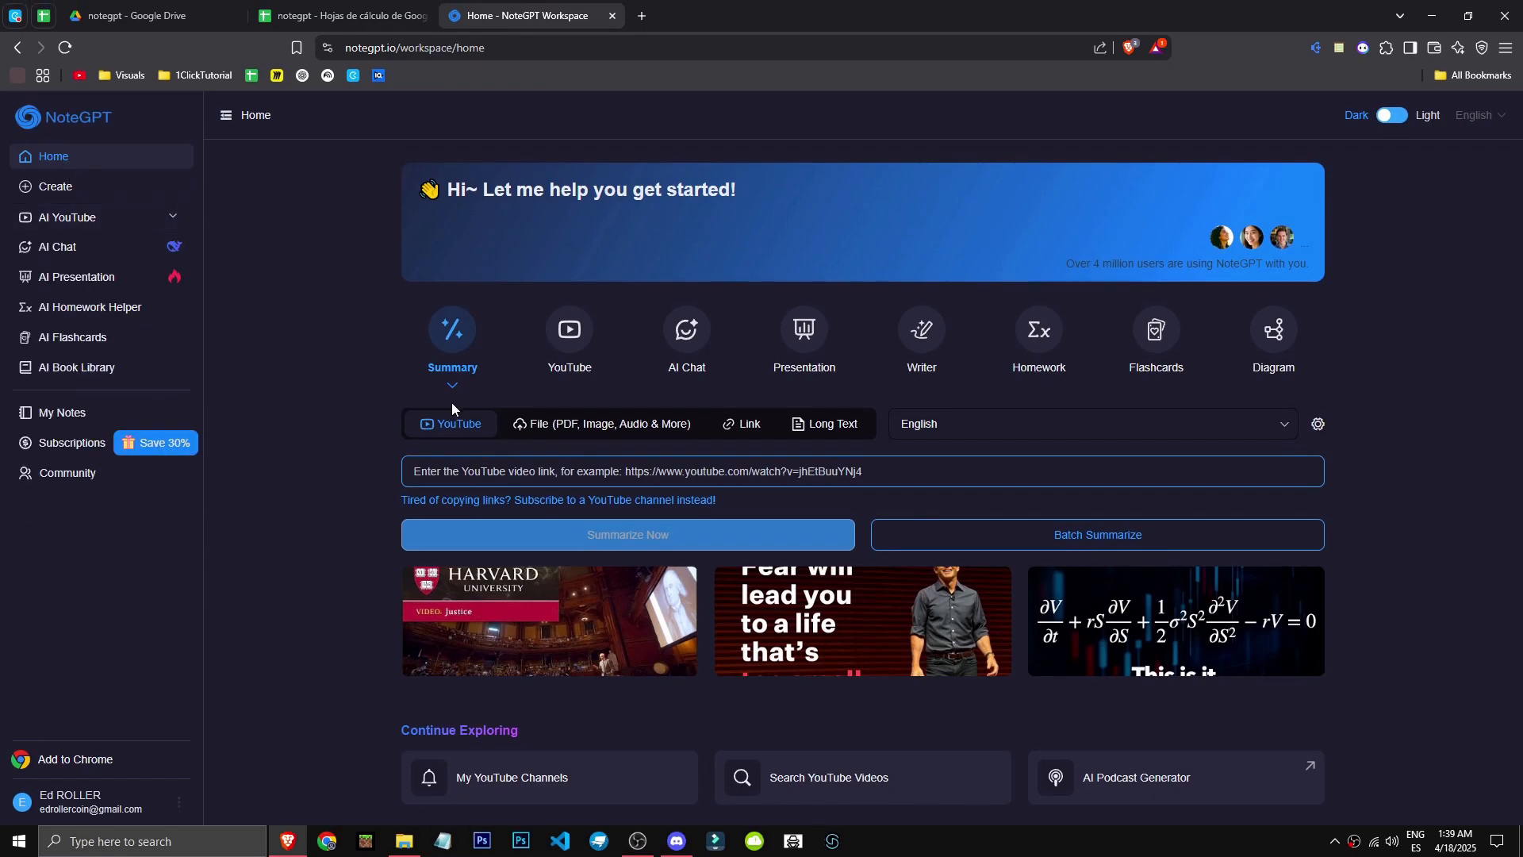
{"action": "left_click", "coordinate": [62, 219]}
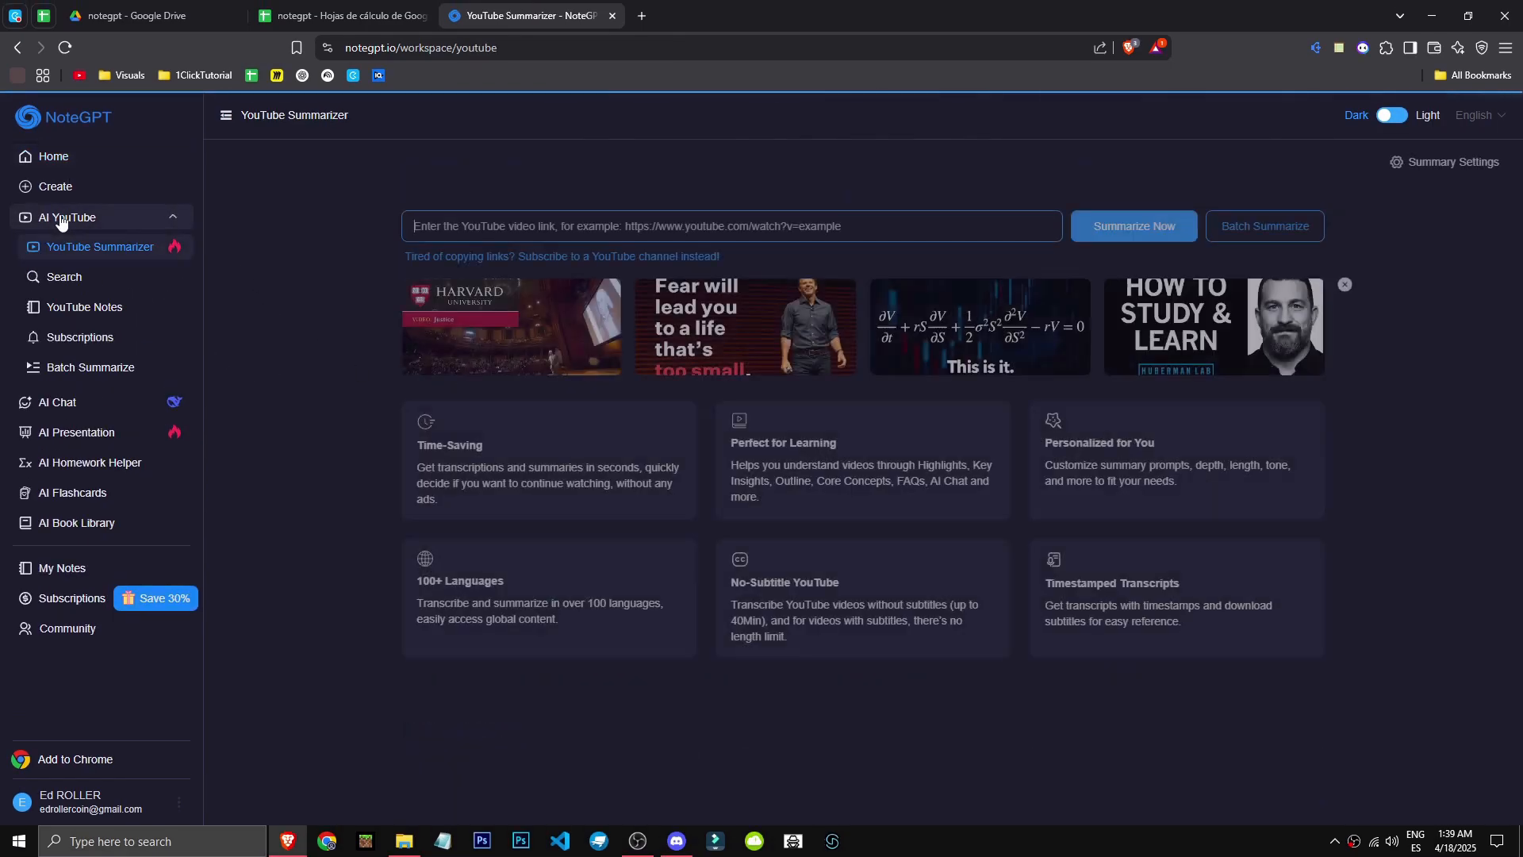
{"action": "left_click", "coordinate": [104, 255]}
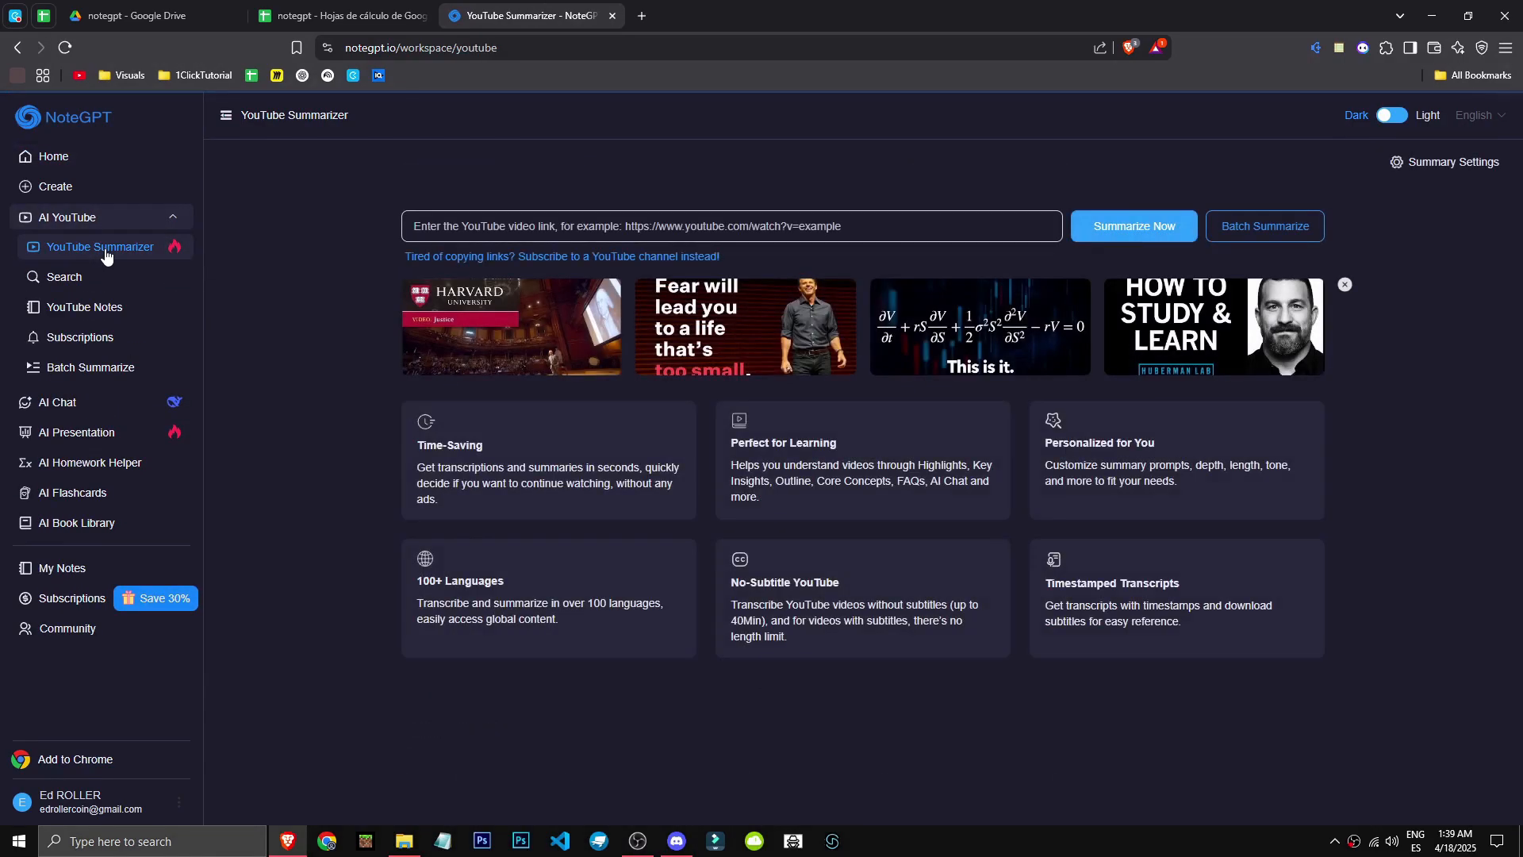
{"action": "left_click", "coordinate": [602, 234]}
{"action": "type", "text": "https://www.youtube.com/watch?v=Jc97OelpaEY"}
{"action": "left_click", "coordinate": [1120, 228]}
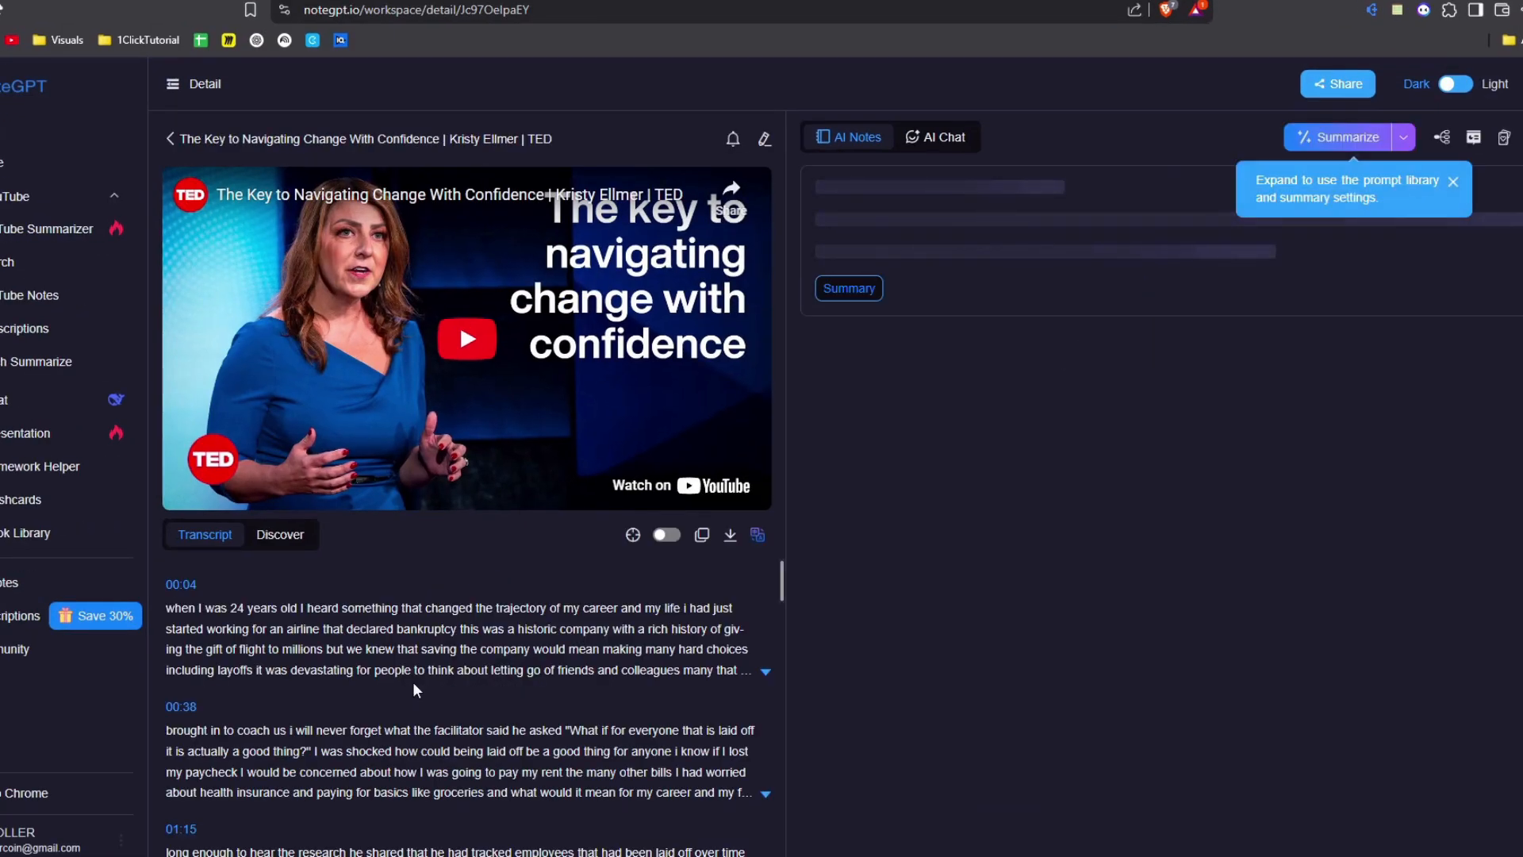
Step: Read through the video's transcript and its AI summary, highlights and key insights
{"action": "scroll", "coordinate": [467, 647], "scroll_direction": "down", "scroll_amount": 5}
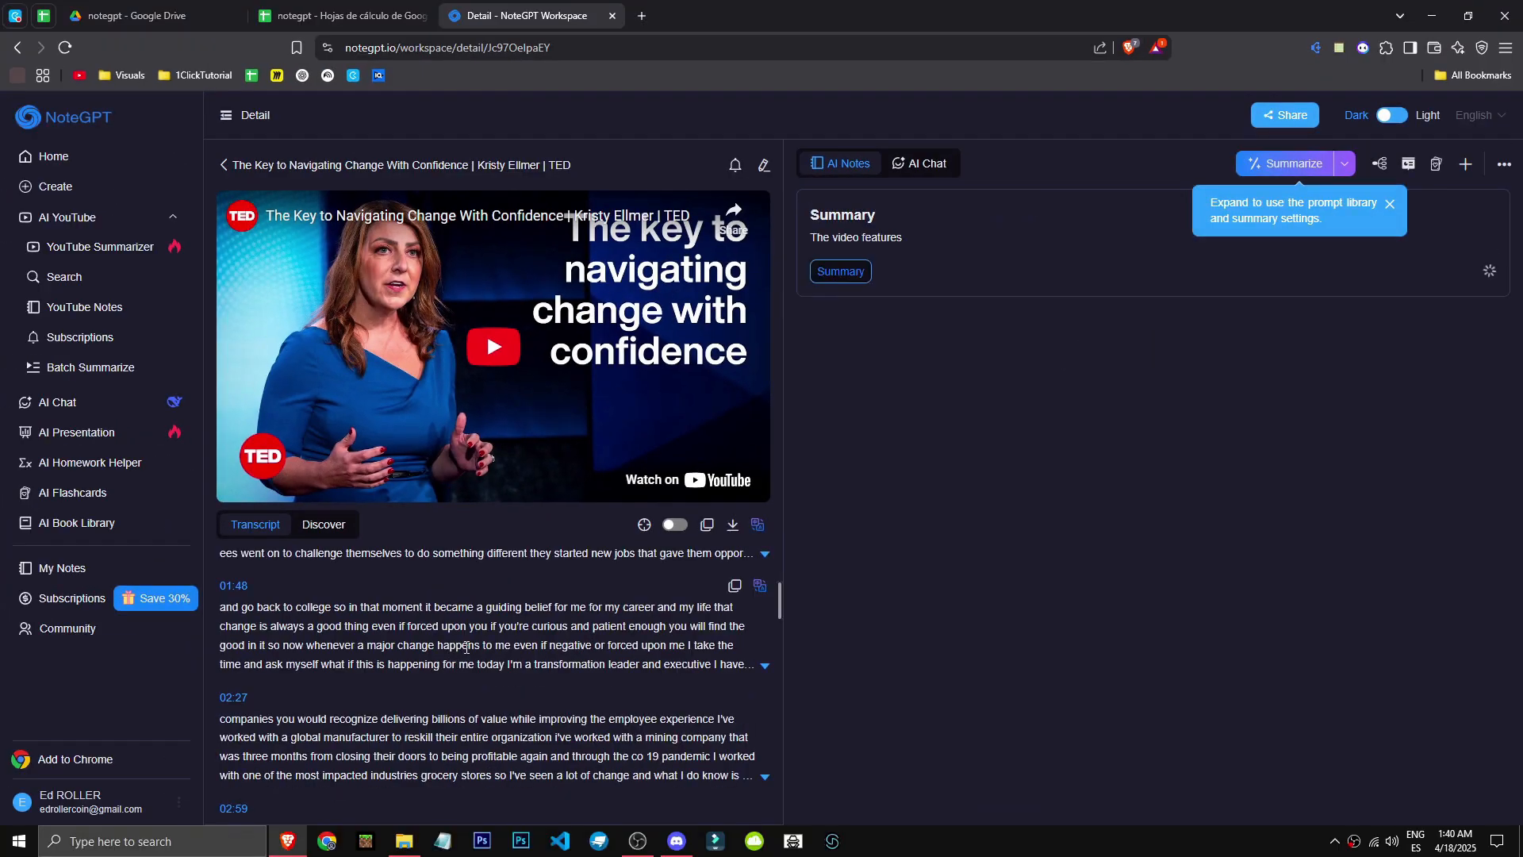
{"action": "scroll", "coordinate": [467, 647], "scroll_direction": "down", "scroll_amount": 15}
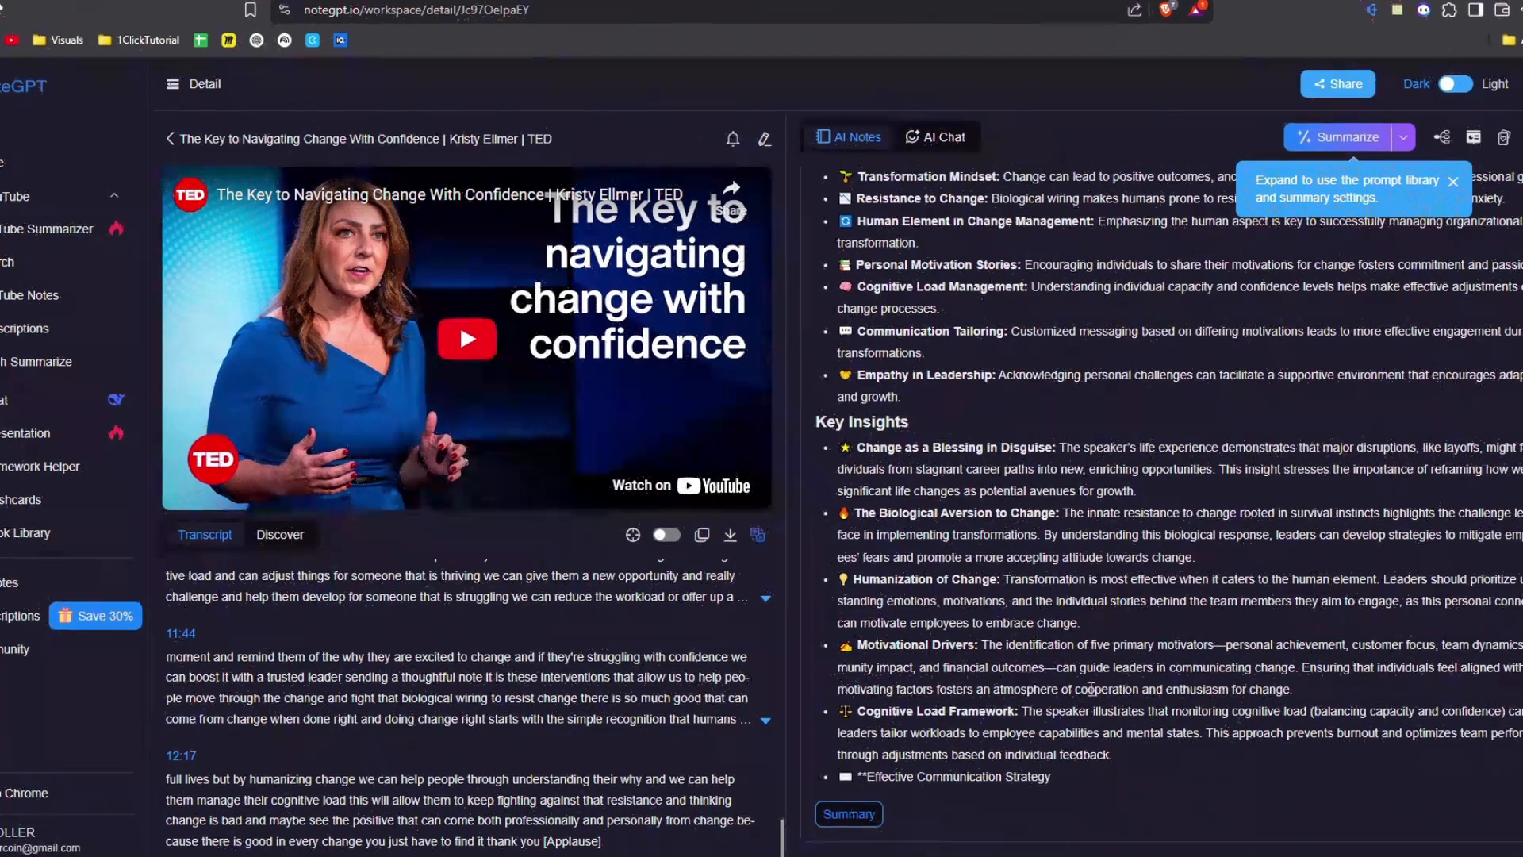
{"action": "scroll", "coordinate": [1092, 688], "scroll_direction": "up", "scroll_amount": 5}
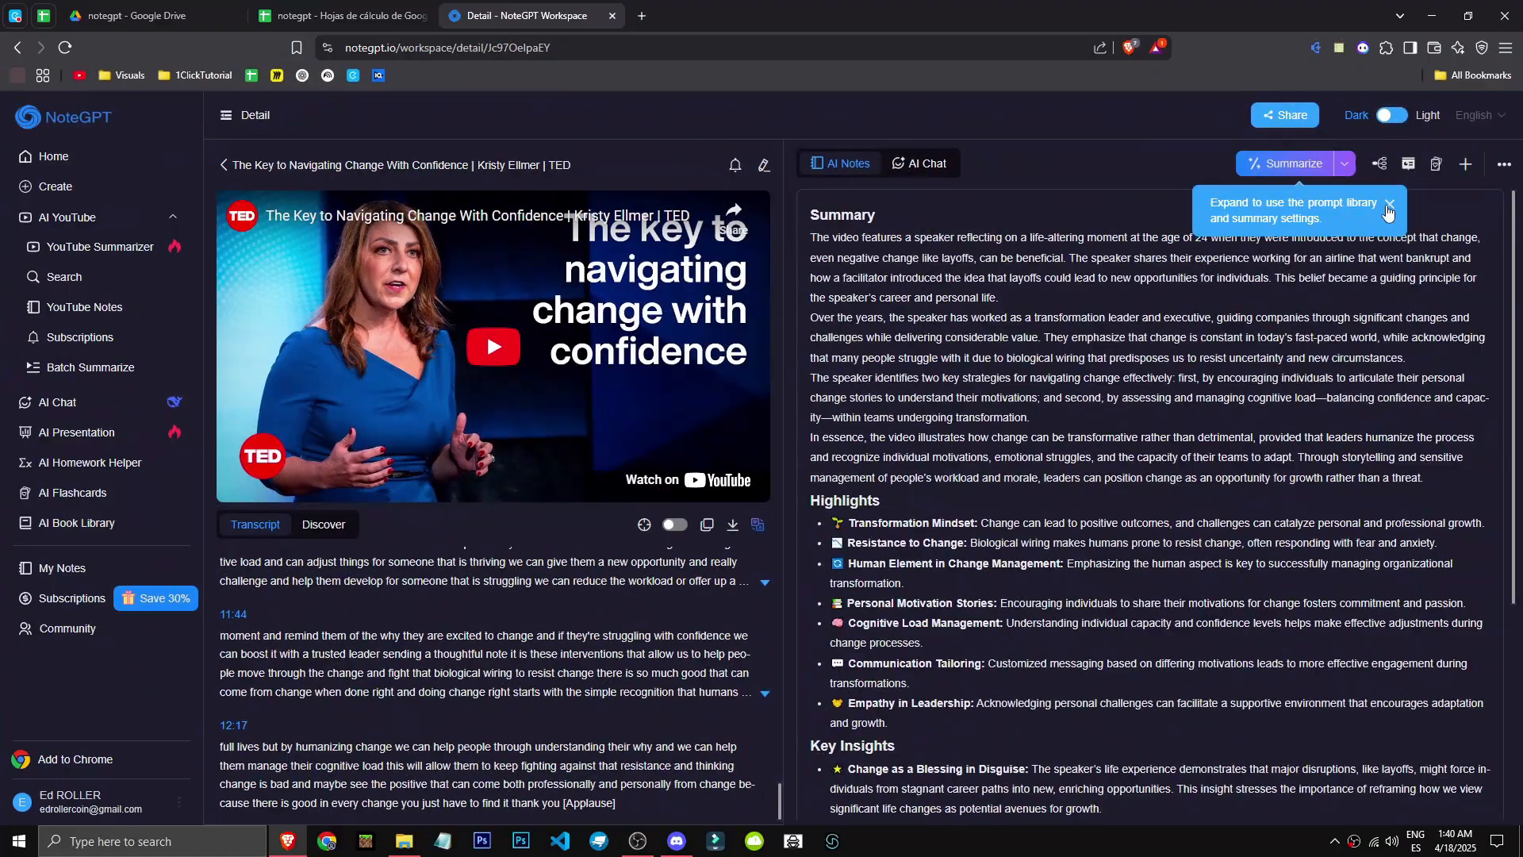
{"action": "scroll", "coordinate": [920, 589], "scroll_direction": "down", "scroll_amount": 5}
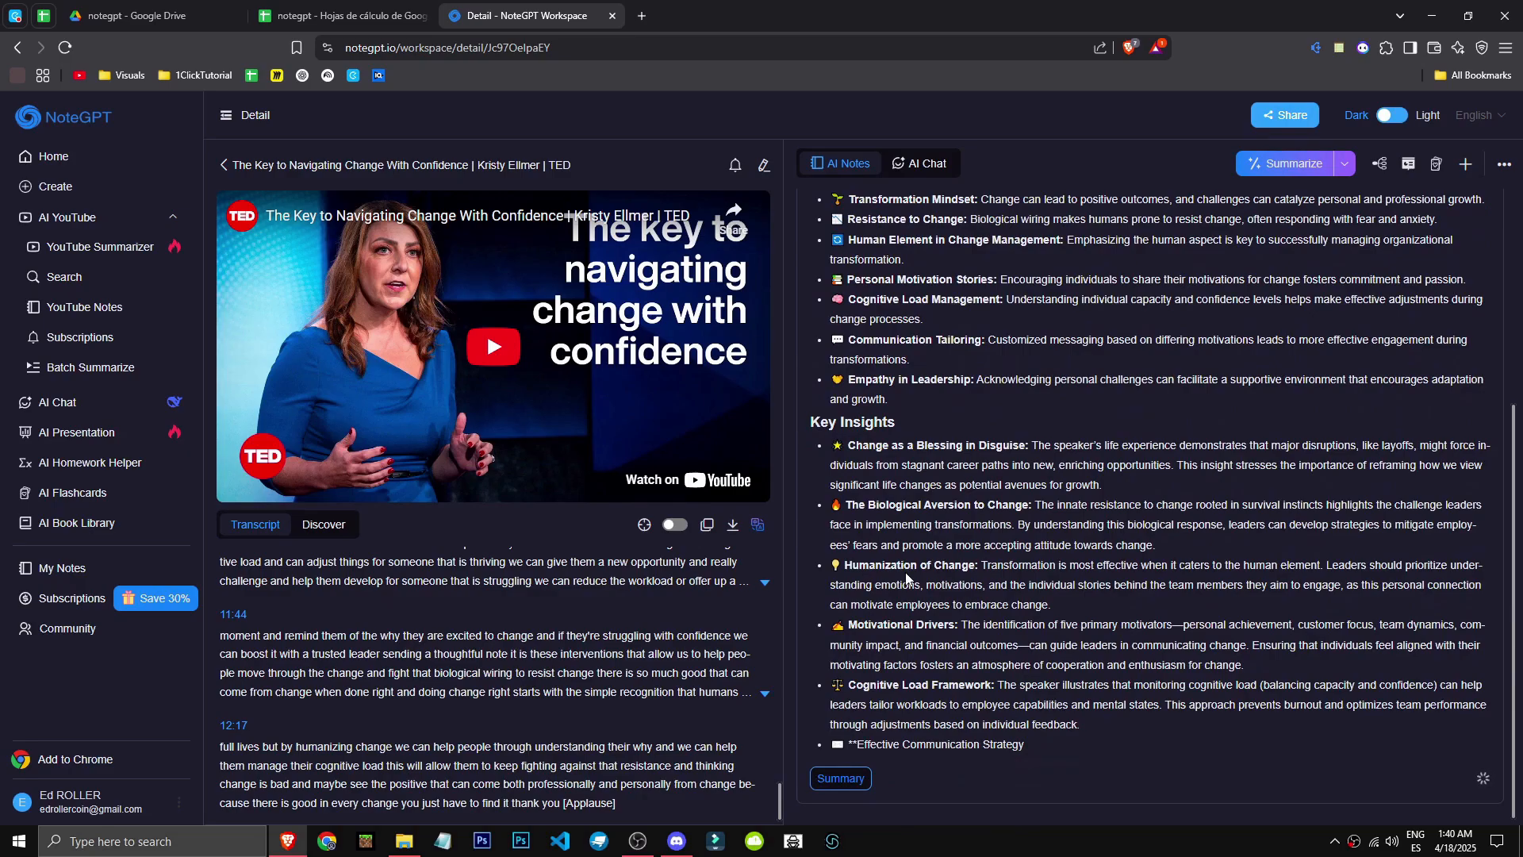
{"action": "scroll", "coordinate": [1097, 738], "scroll_direction": "up", "scroll_amount": 5}
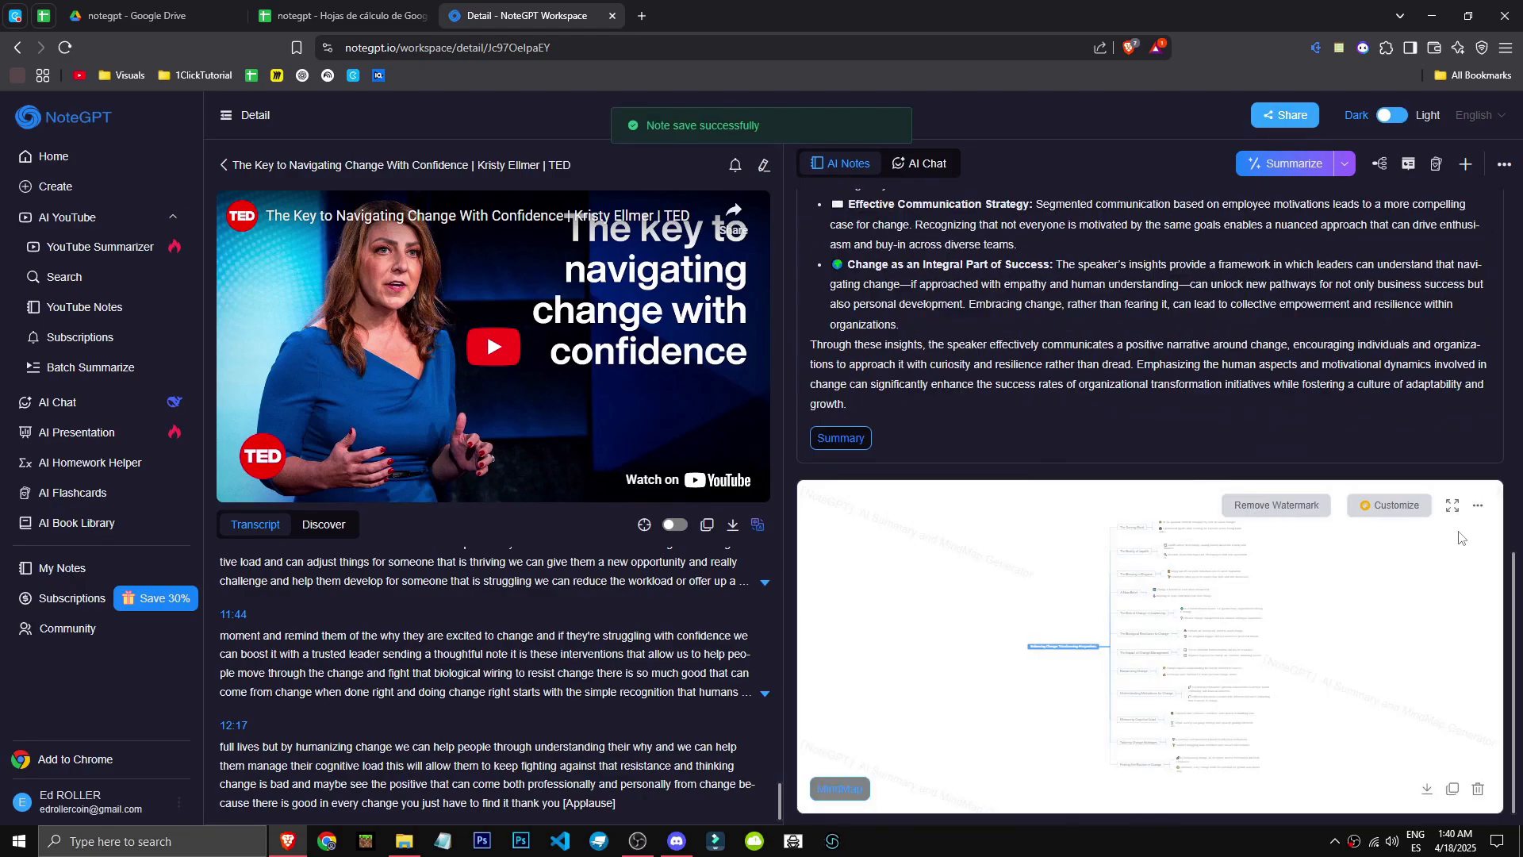
Step: View the video's mind map in full screen and inspect its branches up close
{"action": "left_click", "coordinate": [1452, 505]}
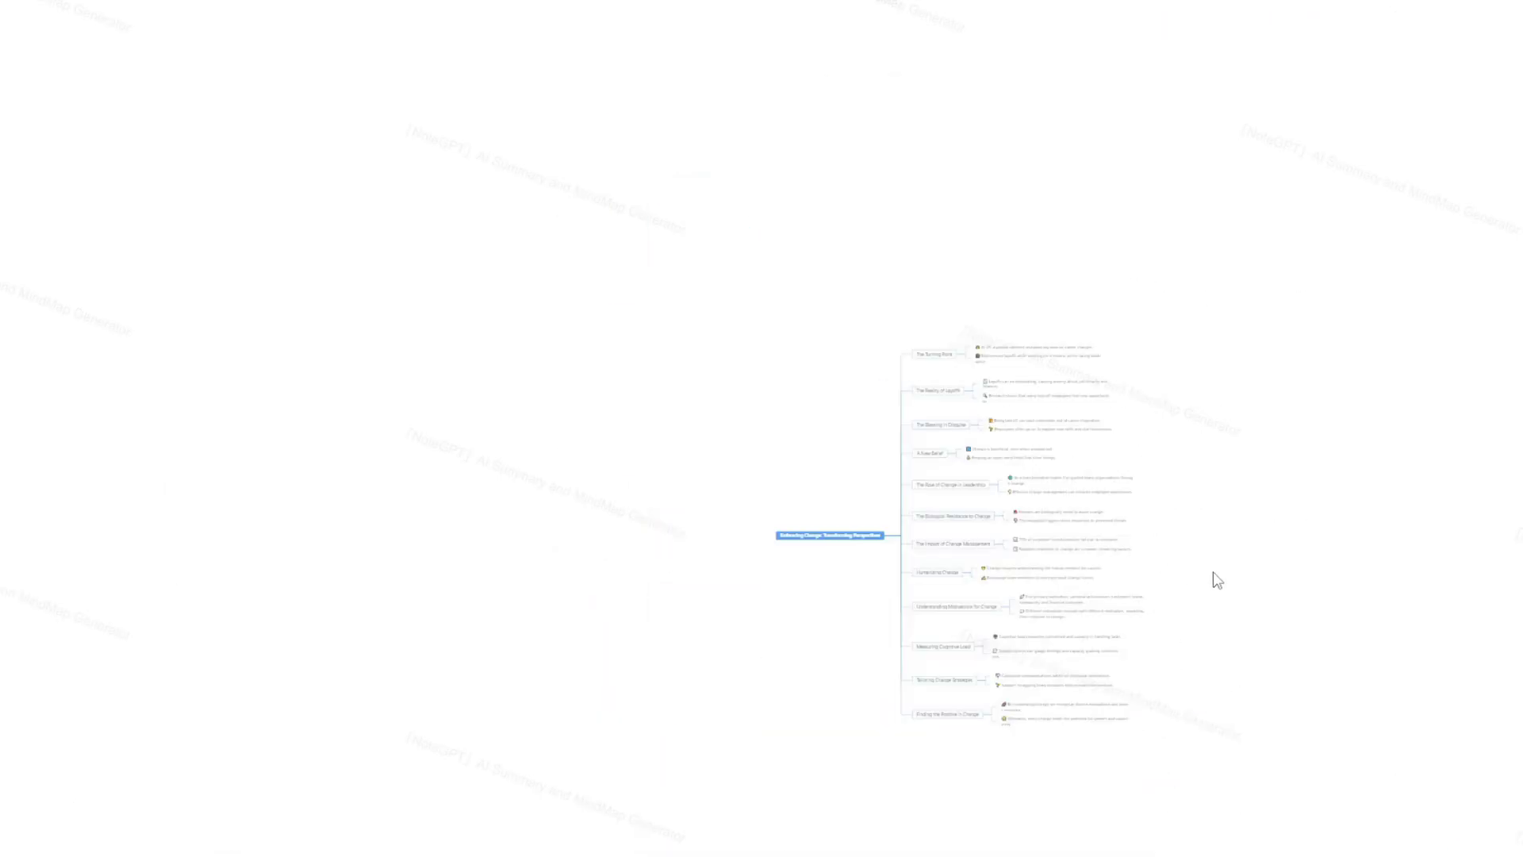
{"action": "left_click_drag", "start_coordinate": [1248, 595], "coordinate": [1213, 563]}
{"action": "scroll", "coordinate": [1185, 590], "scroll_direction": "up", "scroll_amount": 6}
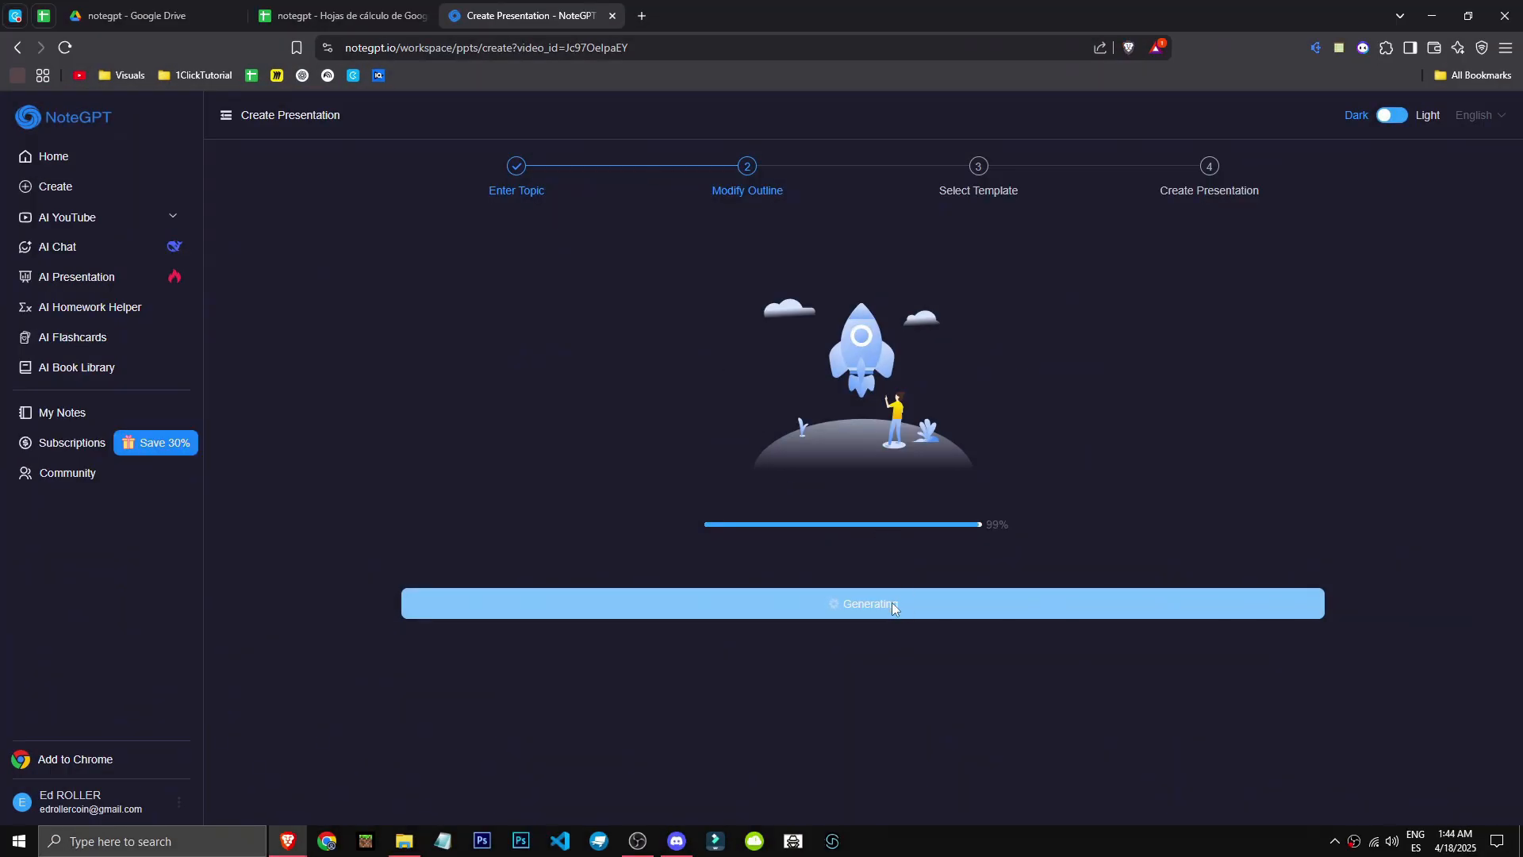
Step: Leave the unfinished presentation creation and return to the video's notes
{"action": "left_click", "coordinate": [17, 48]}
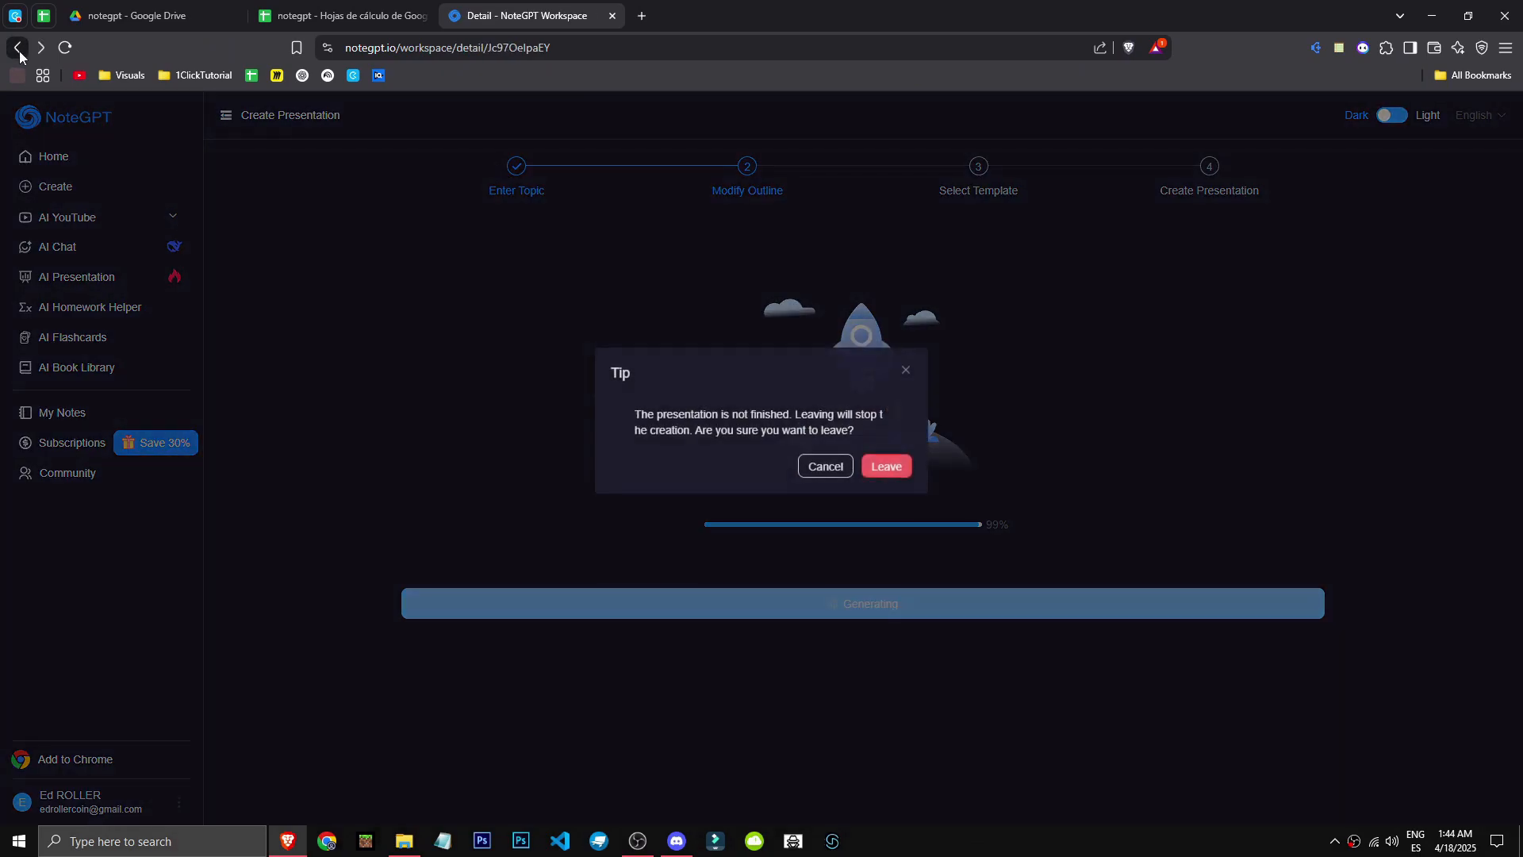
{"action": "left_click", "coordinate": [884, 466]}
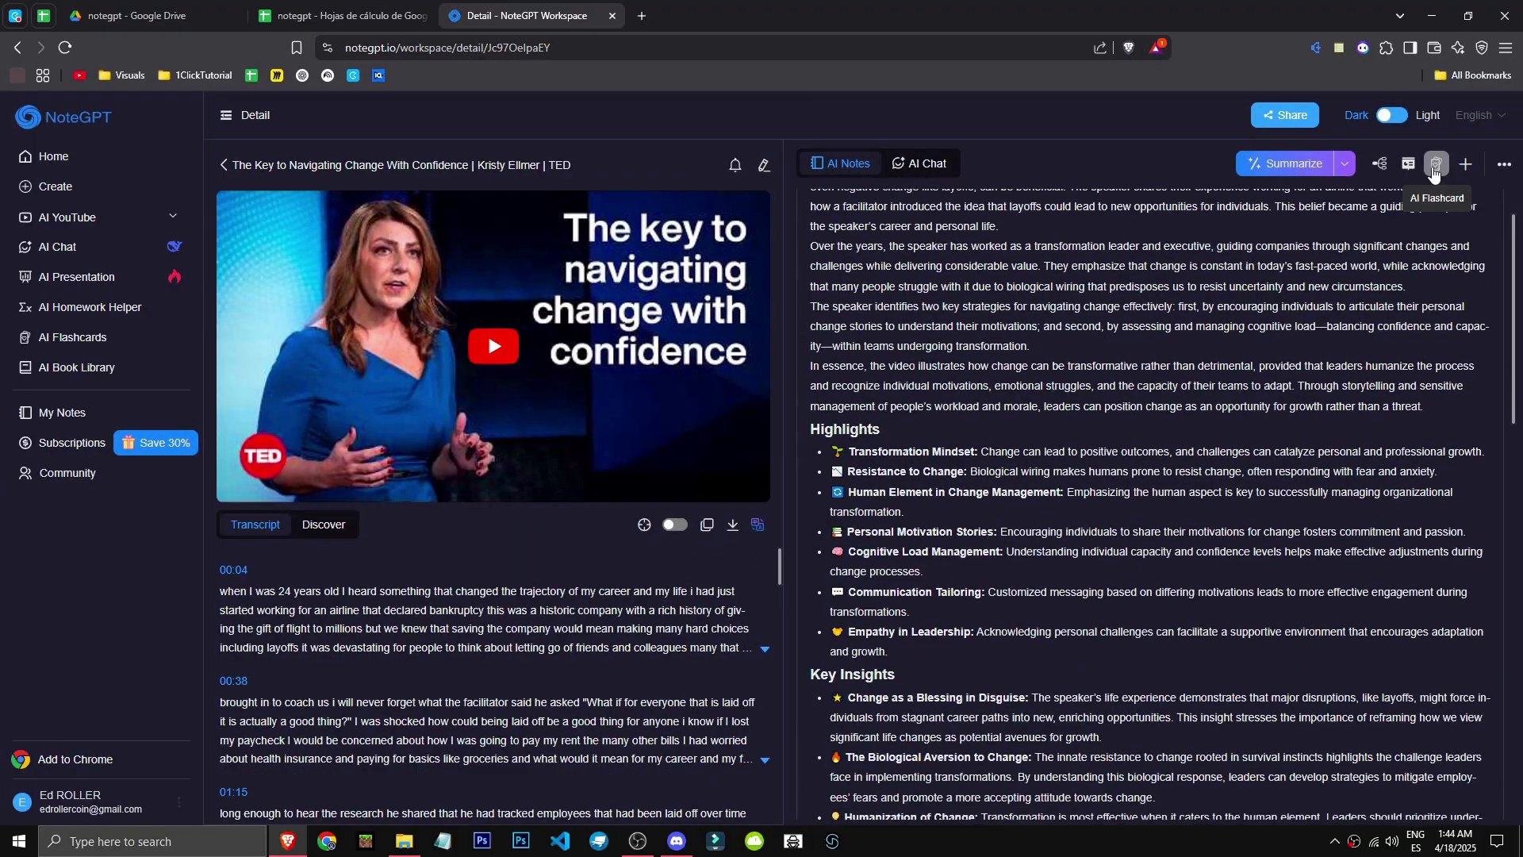
Step: Generate AI flashcards from the video and page forward through the question cards
{"action": "left_click", "coordinate": [1500, 142]}
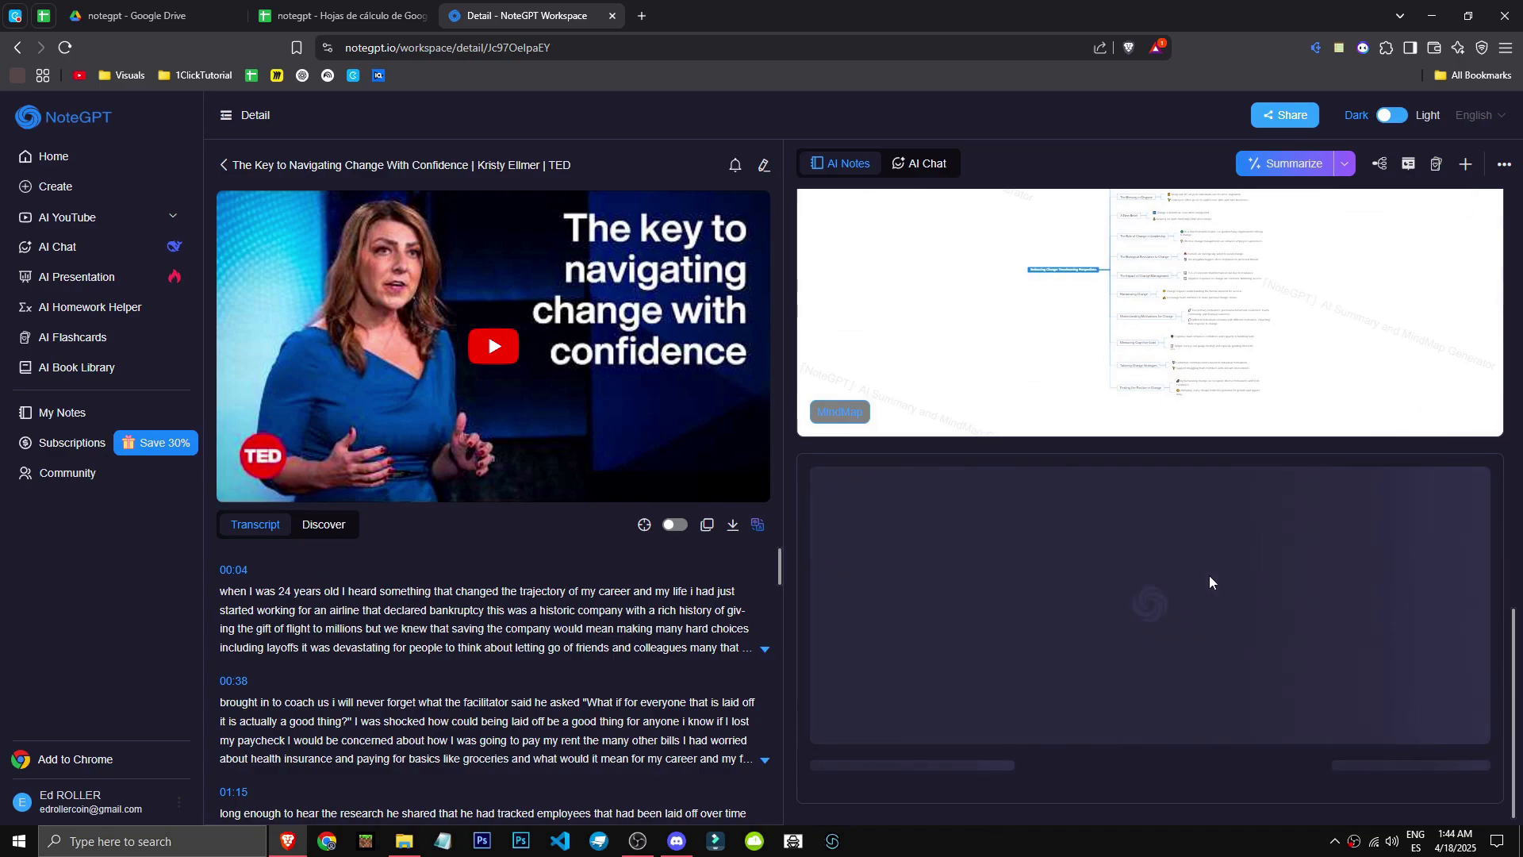
{"action": "scroll", "coordinate": [1210, 576], "scroll_direction": "down", "scroll_amount": 1}
{"action": "left_click", "coordinate": [1212, 747]}
{"action": "left_click", "coordinate": [1211, 746]}
{"action": "left_click", "coordinate": [1211, 746]}
{"action": "left_click", "coordinate": [1211, 747]}
{"action": "left_click", "coordinate": [1211, 747]}
{"action": "left_click", "coordinate": [1212, 746]}
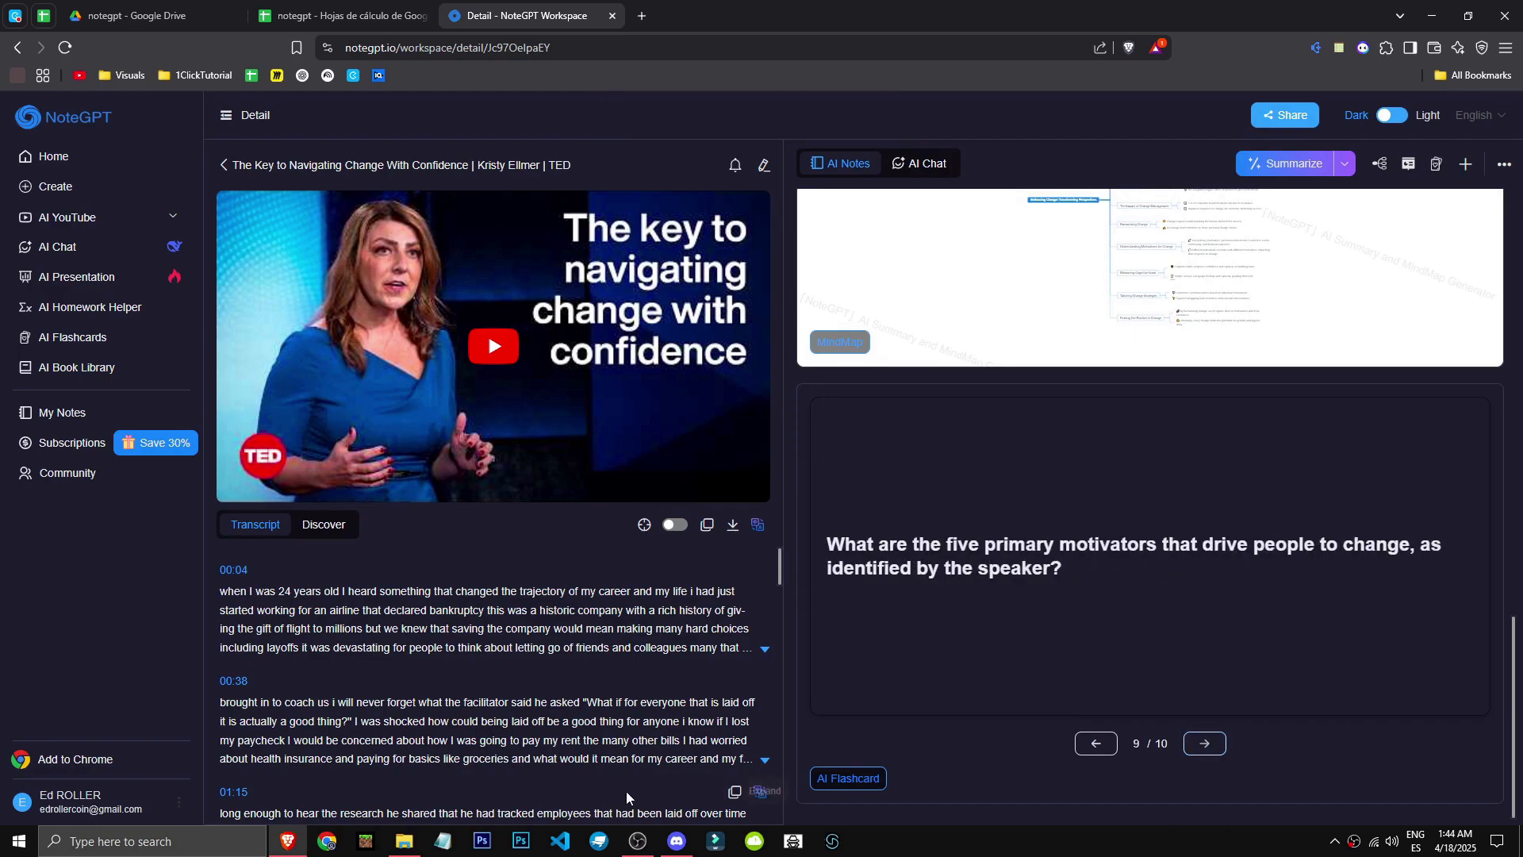
Step: Show the additional options for the video's AI notes
{"action": "scroll", "coordinate": [1269, 556], "scroll_direction": "up", "scroll_amount": 5}
{"action": "left_click", "coordinate": [1502, 166]}
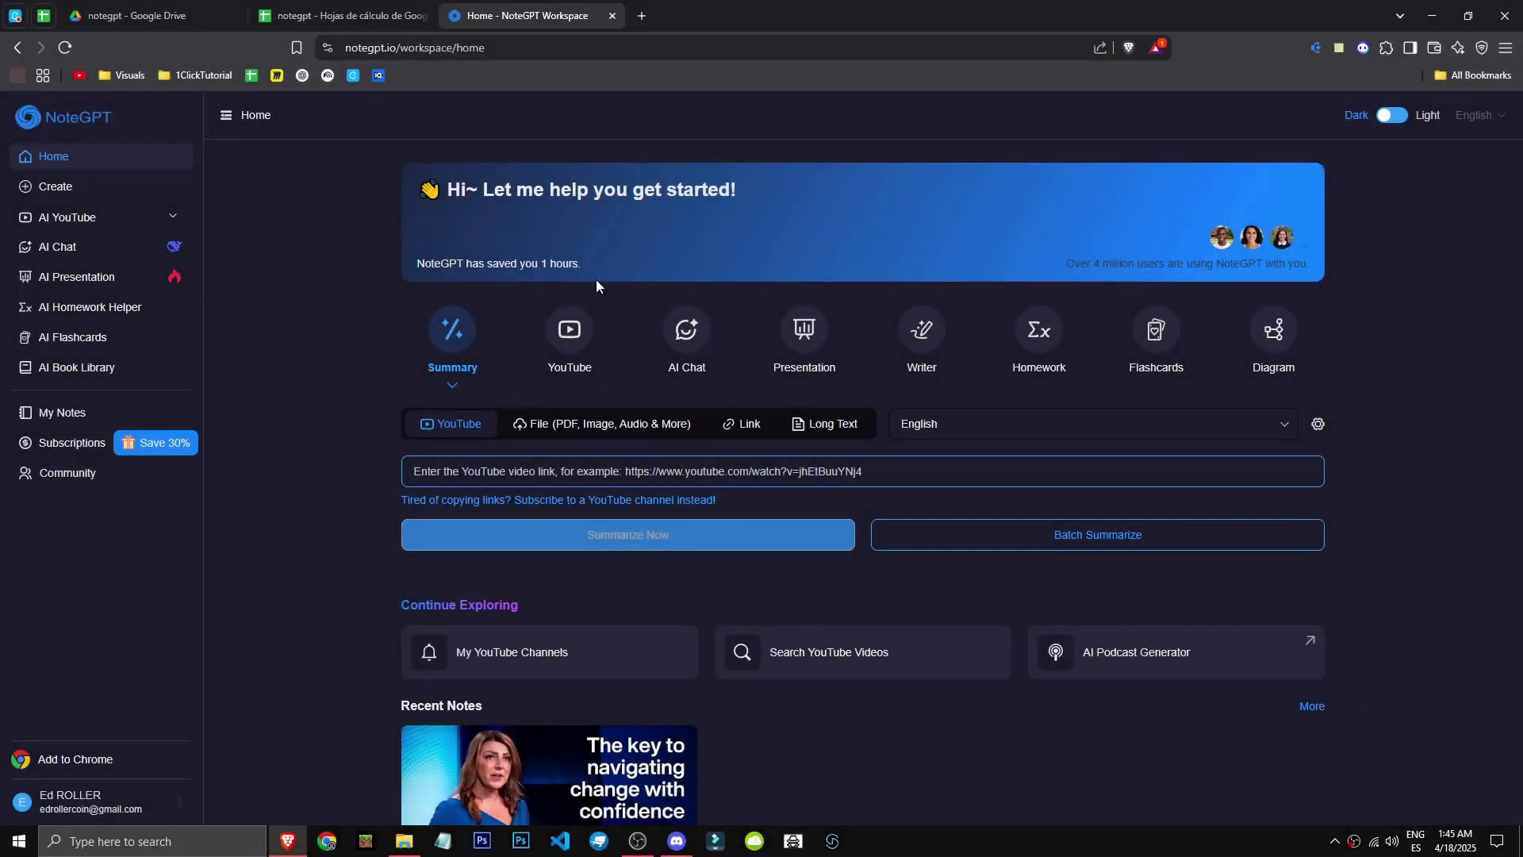
Step: Open the Create page and look over its File and Link source options for summaries
{"action": "left_click", "coordinate": [88, 185]}
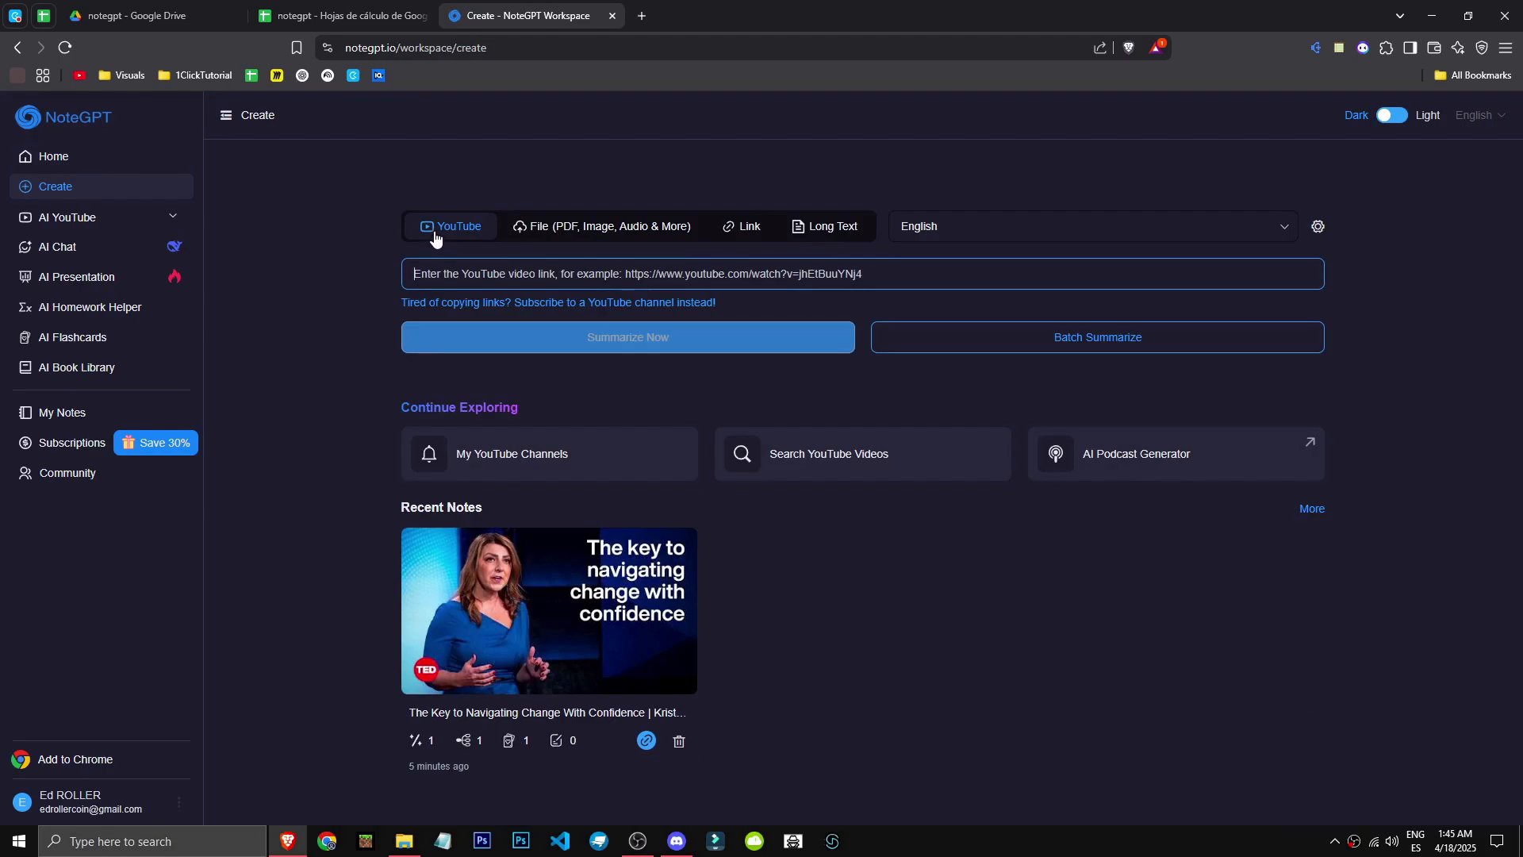
{"action": "left_click", "coordinate": [613, 230]}
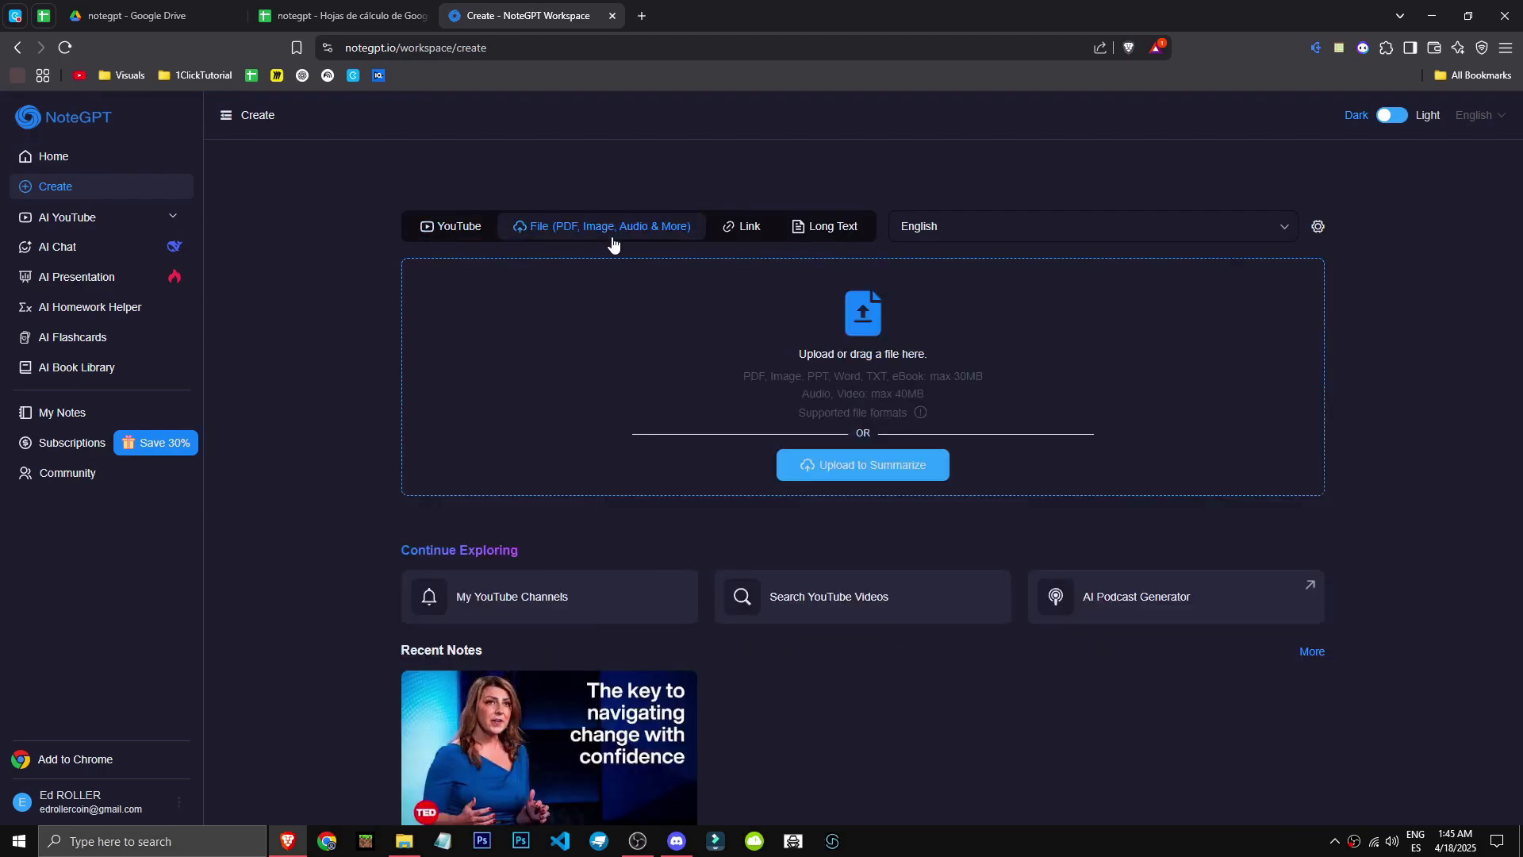
{"action": "left_click", "coordinate": [749, 230]}
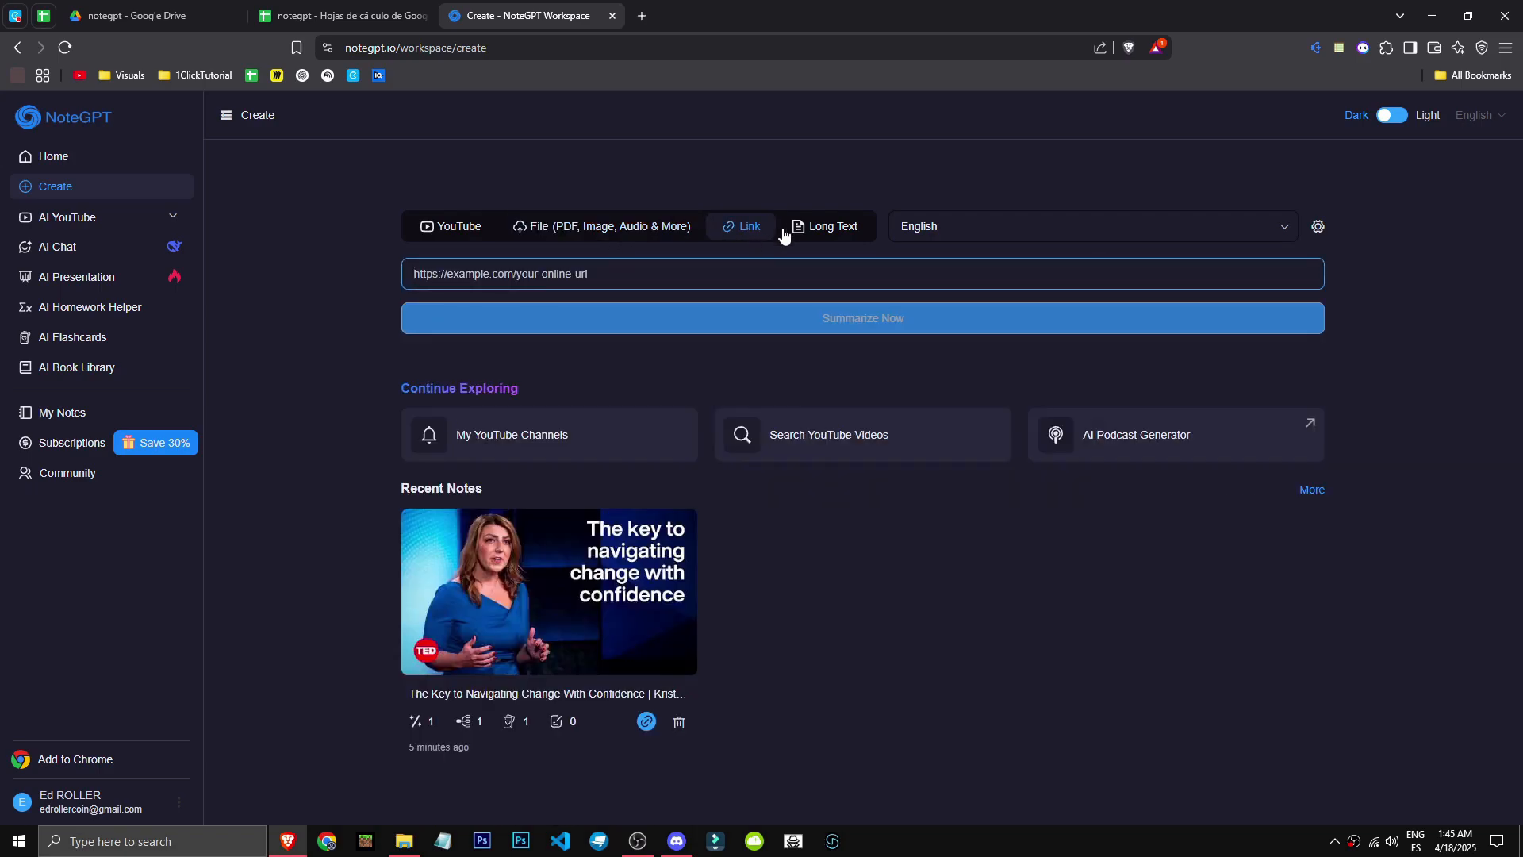
{"action": "left_click", "coordinate": [779, 234]}
{"action": "left_click", "coordinate": [631, 237]}
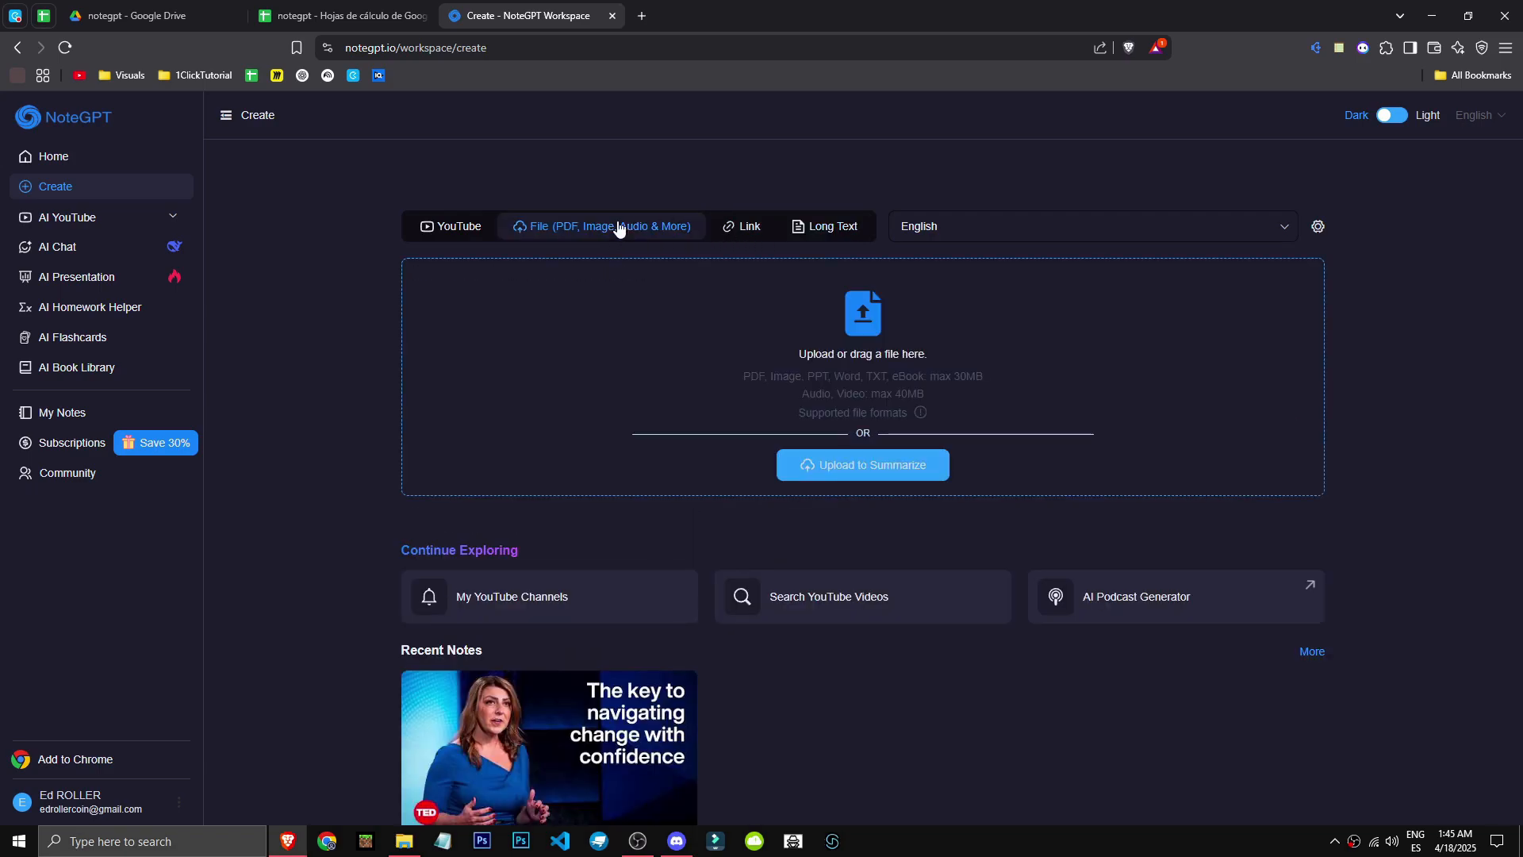
Step: Look through the available summary languages and close the list without choosing another one
{"action": "left_click", "coordinate": [1013, 232]}
{"action": "scroll", "coordinate": [1006, 413], "scroll_direction": "down", "scroll_amount": 10}
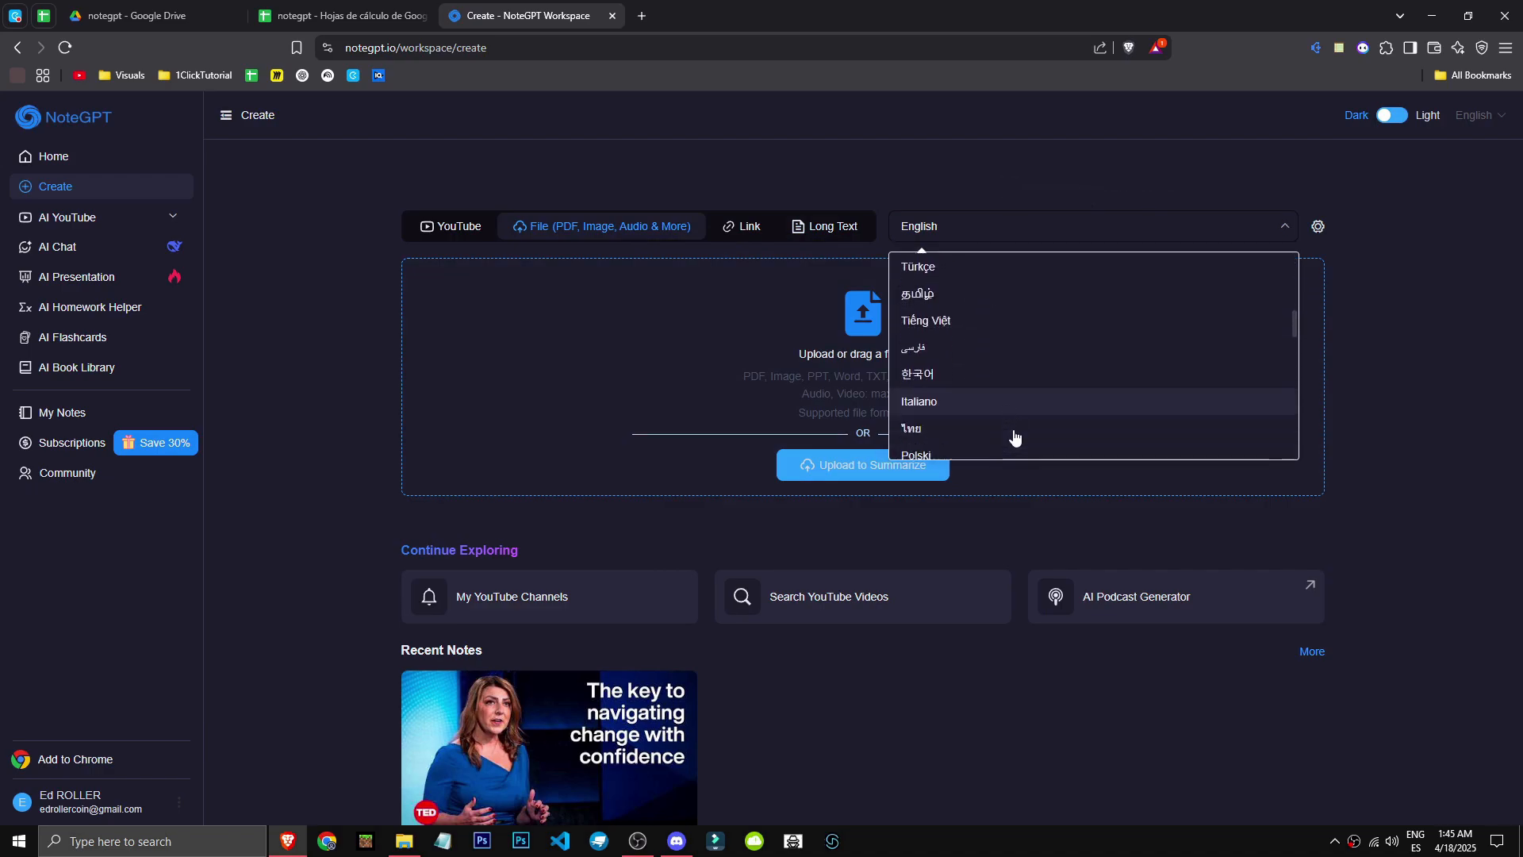
{"action": "left_click", "coordinate": [1342, 449]}
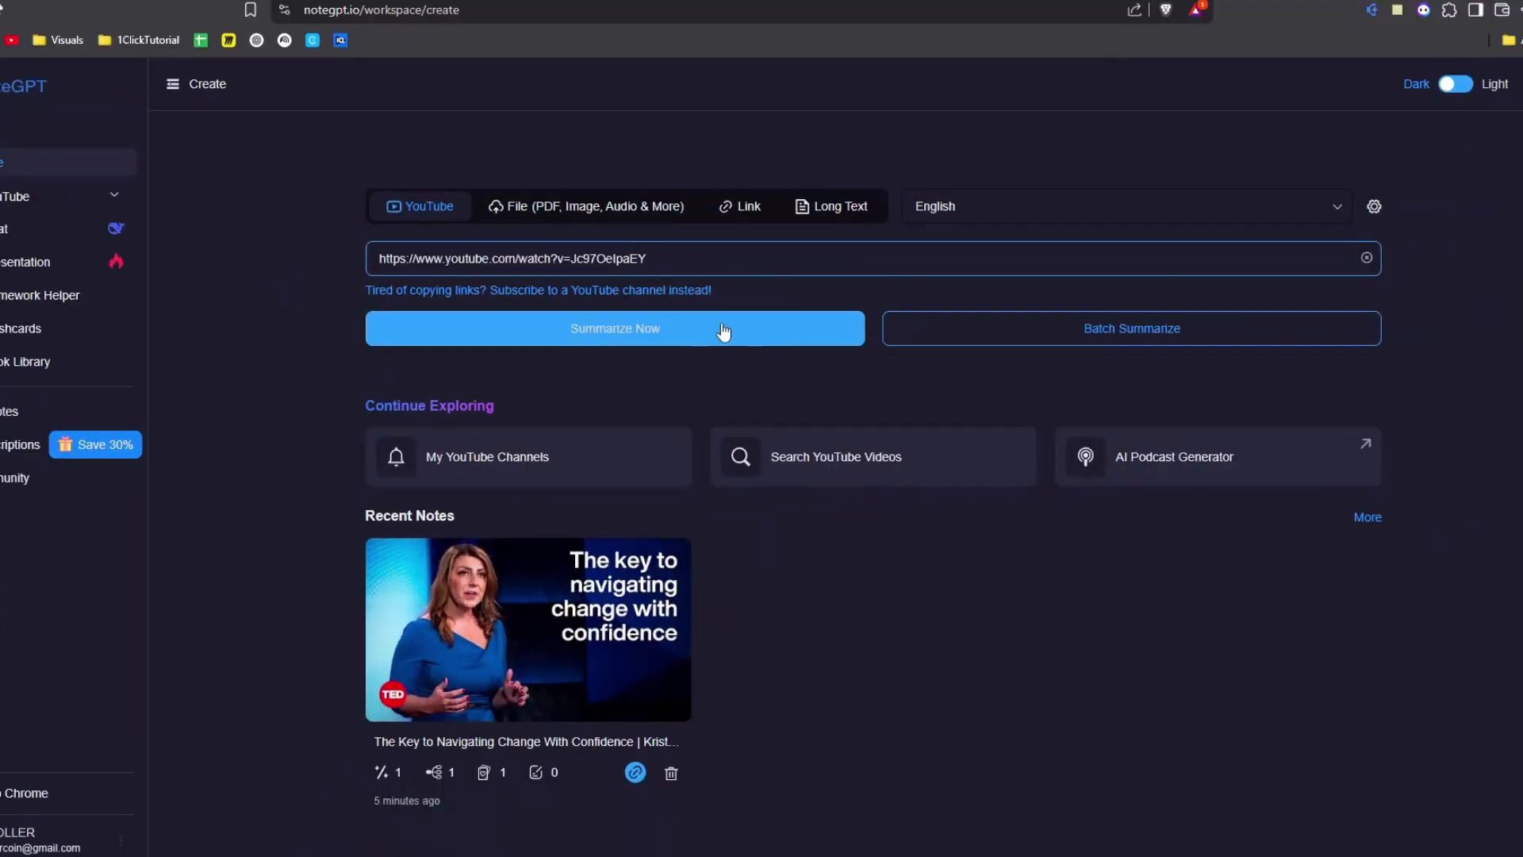
Step: Upload the image Screenshot (205).jpg as a file source and approve using 3 Quota to summarize it
{"action": "left_click", "coordinate": [595, 209]}
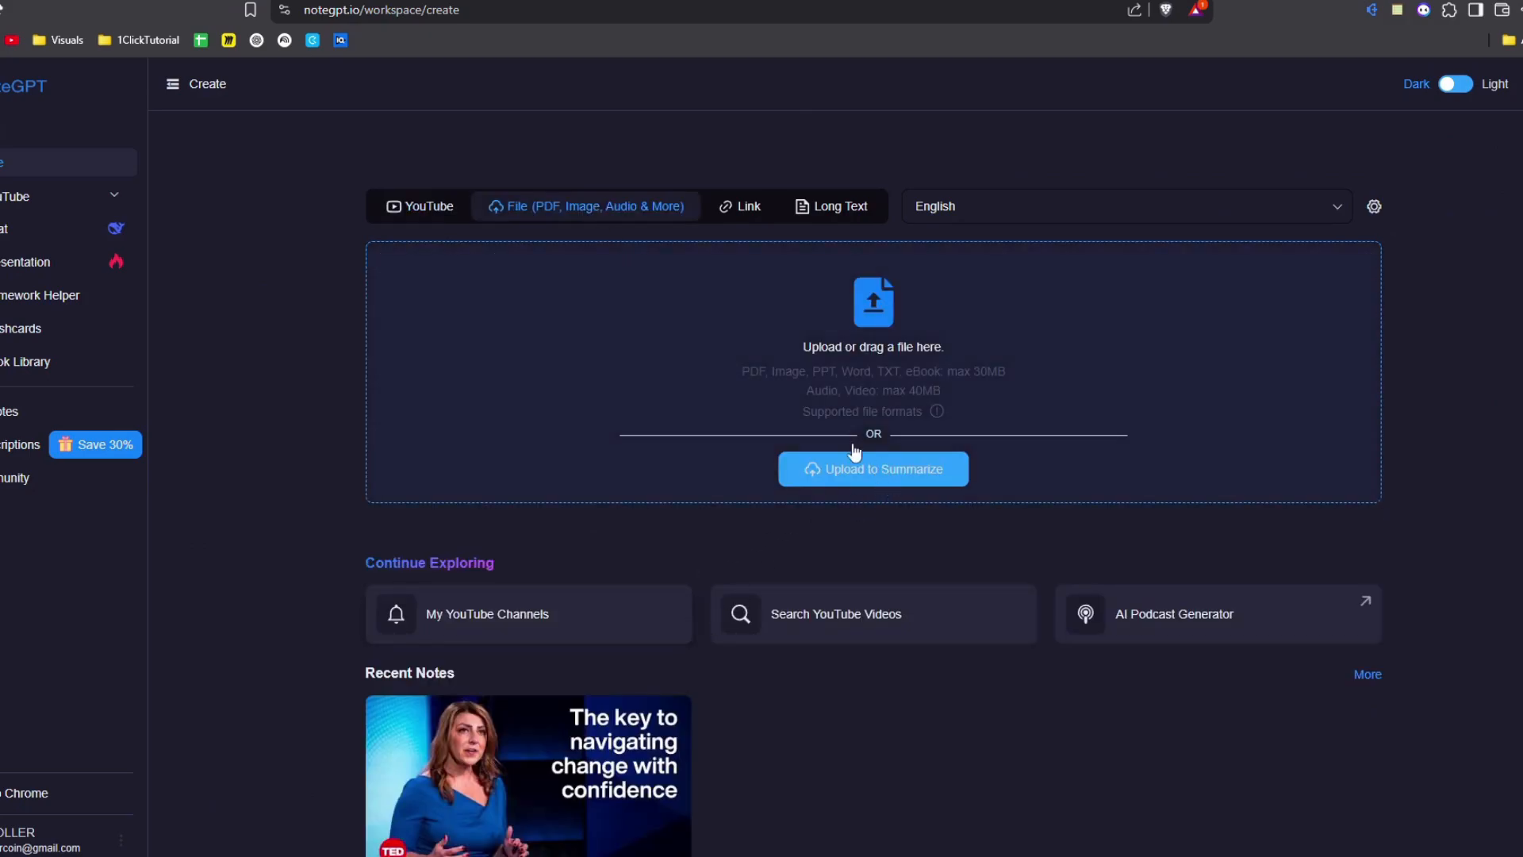
{"action": "left_click", "coordinate": [713, 207]}
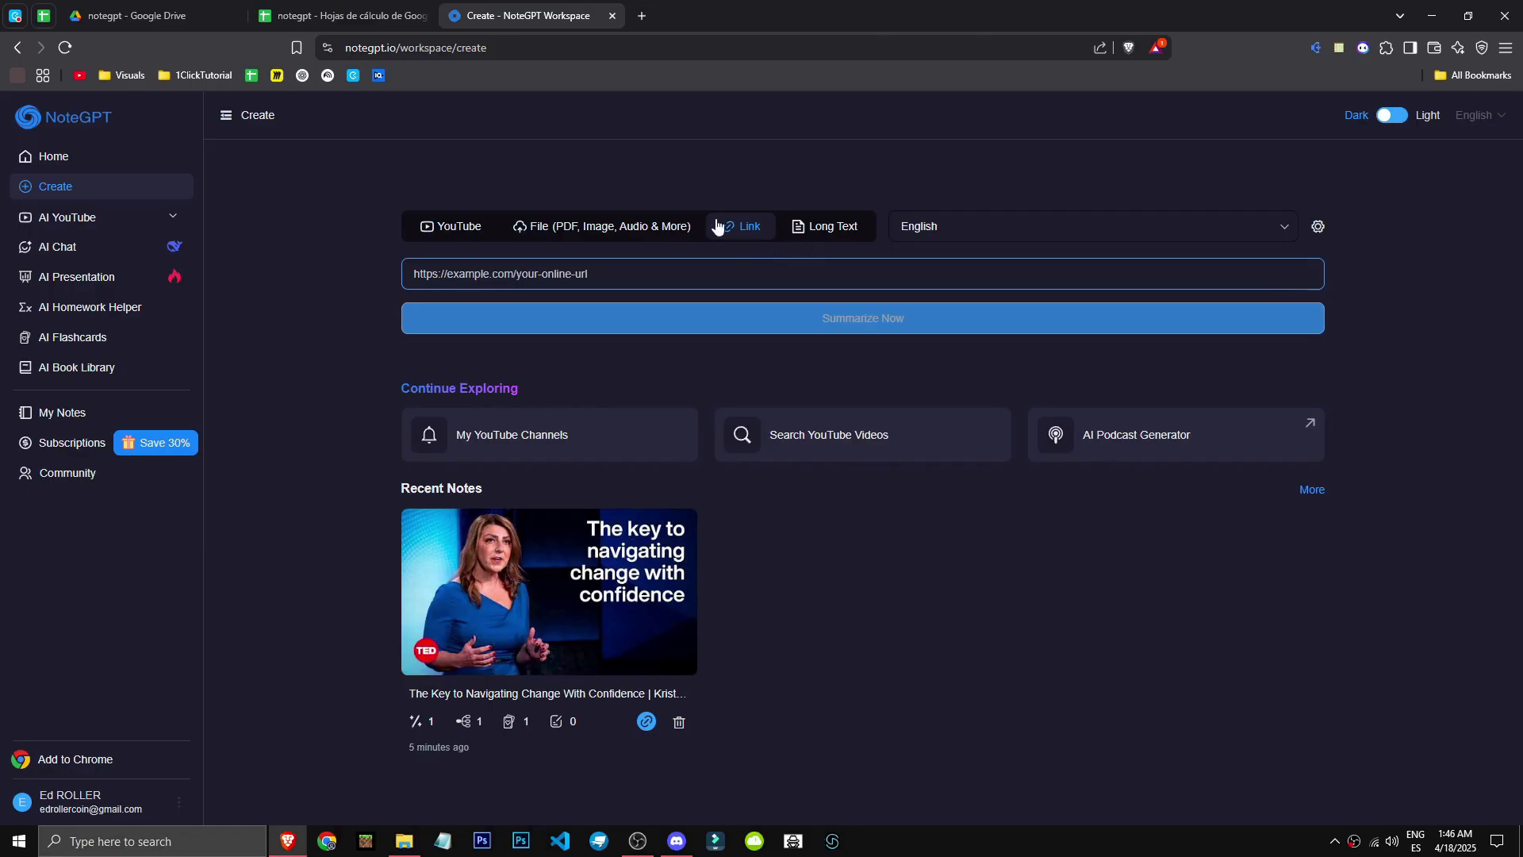
{"action": "left_click", "coordinate": [542, 231]}
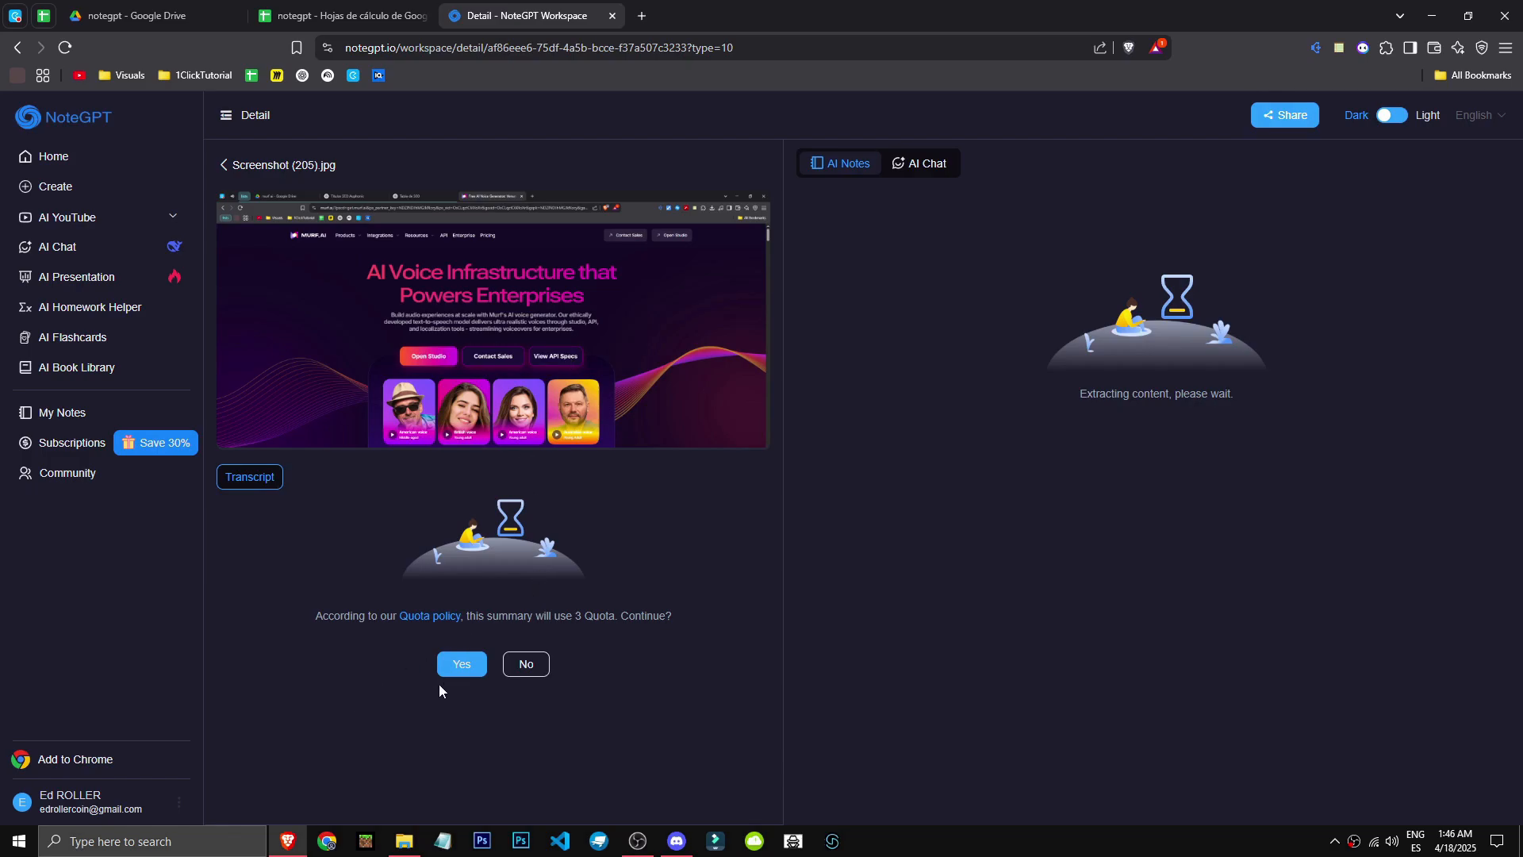
{"action": "left_click", "coordinate": [459, 665]}
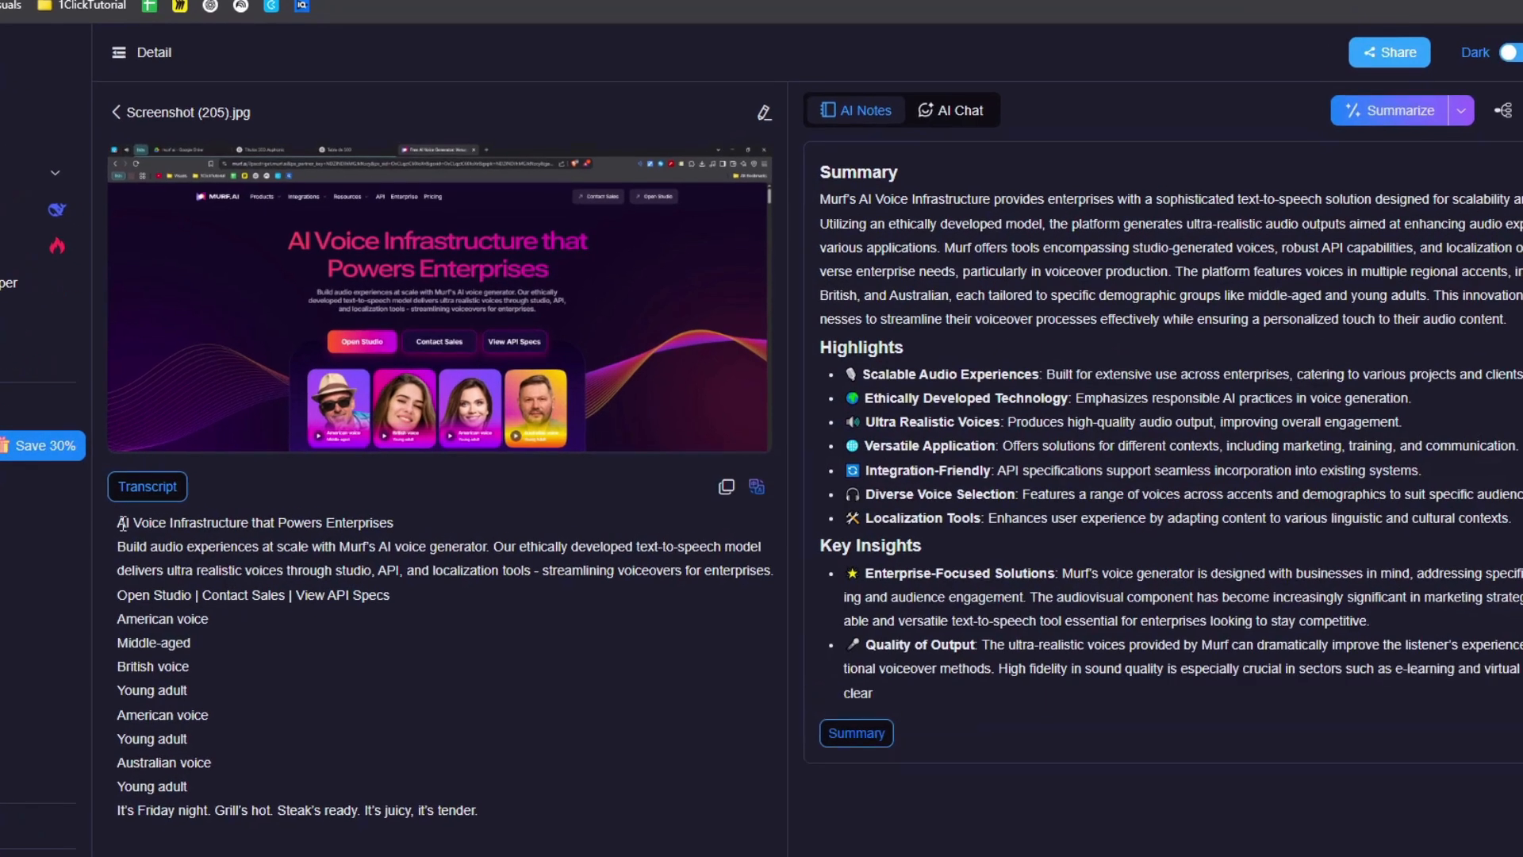
Step: Look over the text extracted from the image and the summary, highlights and key insights in its AI notes
{"action": "left_click_drag", "start_coordinate": [123, 522], "coordinate": [440, 570]}
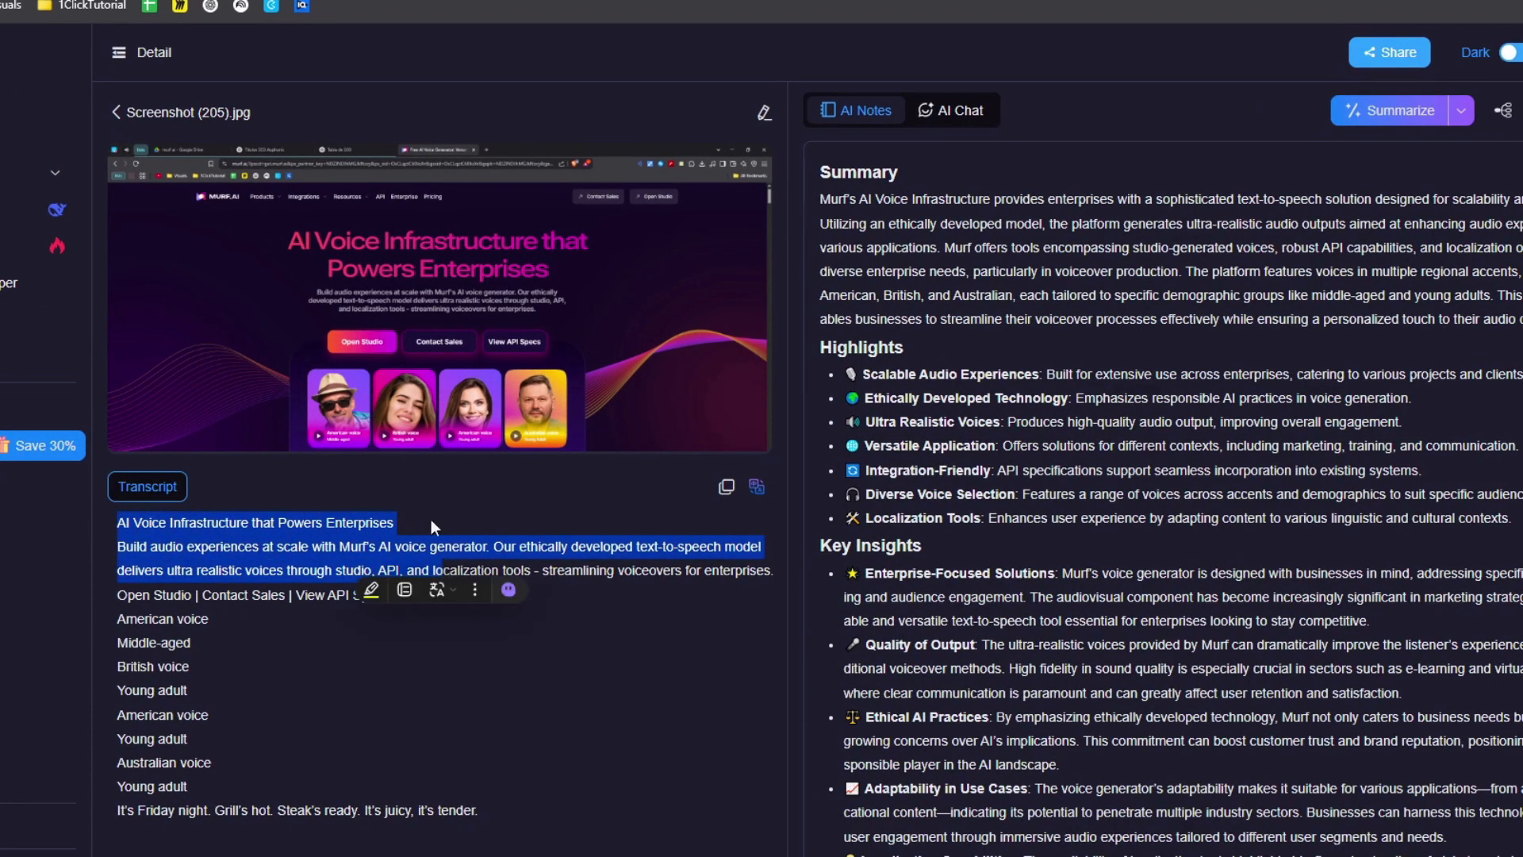
{"action": "left_click", "coordinate": [275, 500]}
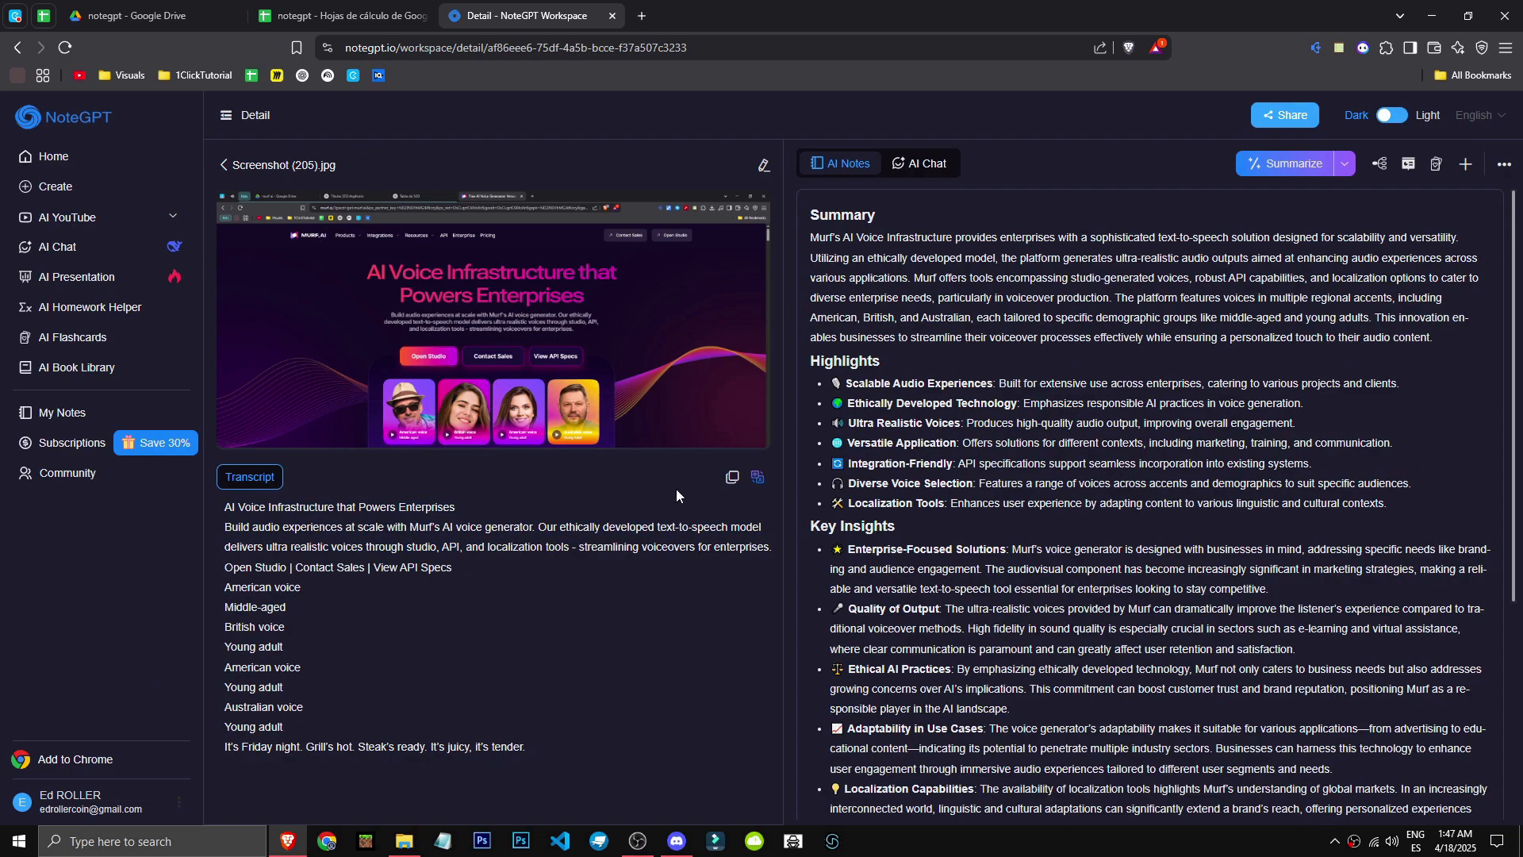
{"action": "left_click_drag", "start_coordinate": [220, 512], "coordinate": [302, 588]}
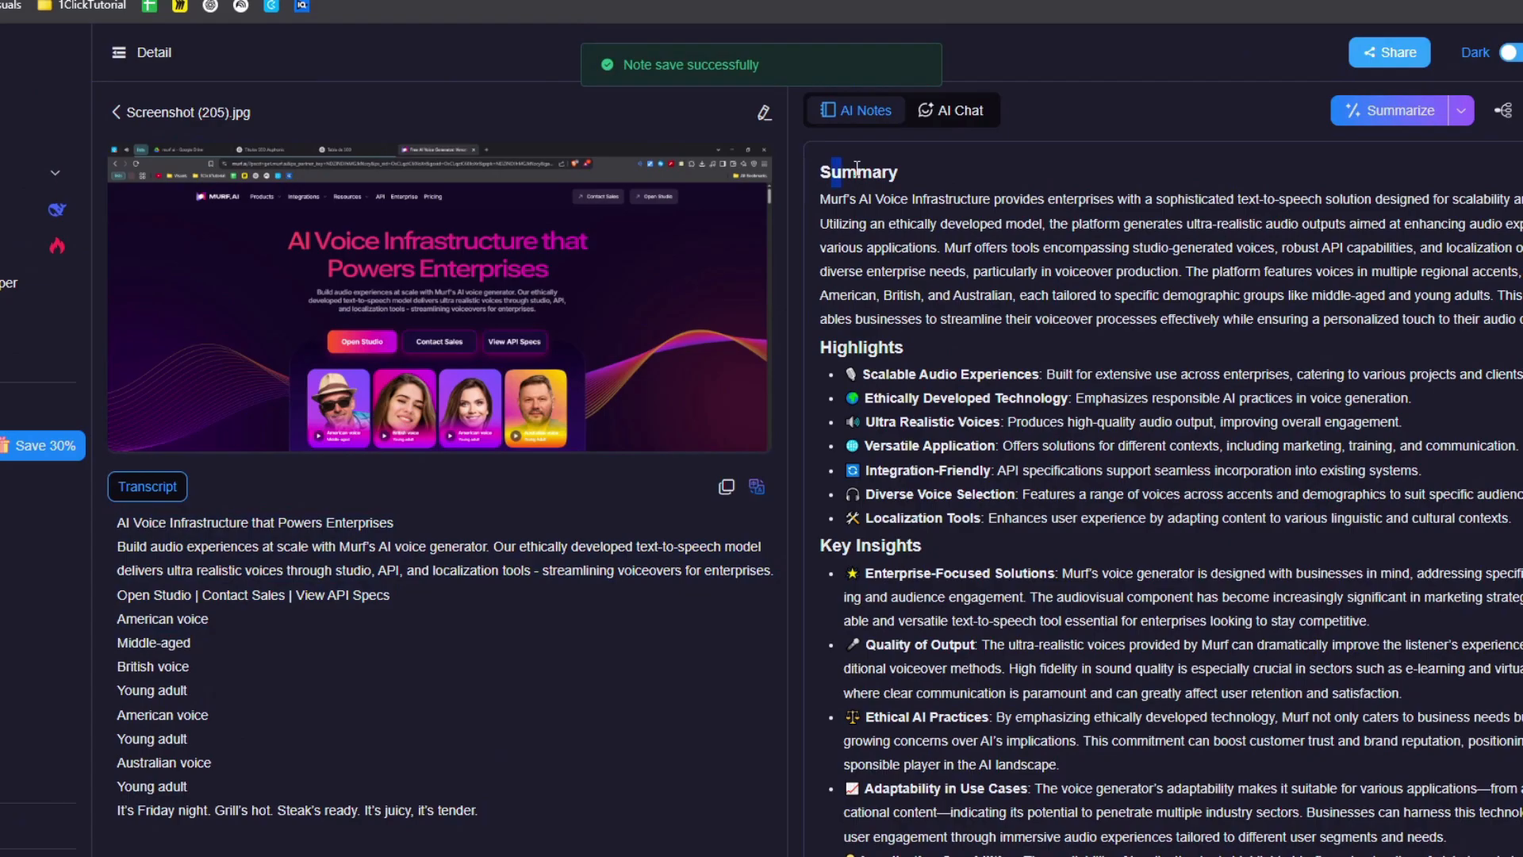
{"action": "left_click_drag", "start_coordinate": [857, 168], "coordinate": [1140, 432]}
{"action": "scroll", "coordinate": [1115, 389], "scroll_direction": "down", "scroll_amount": 2}
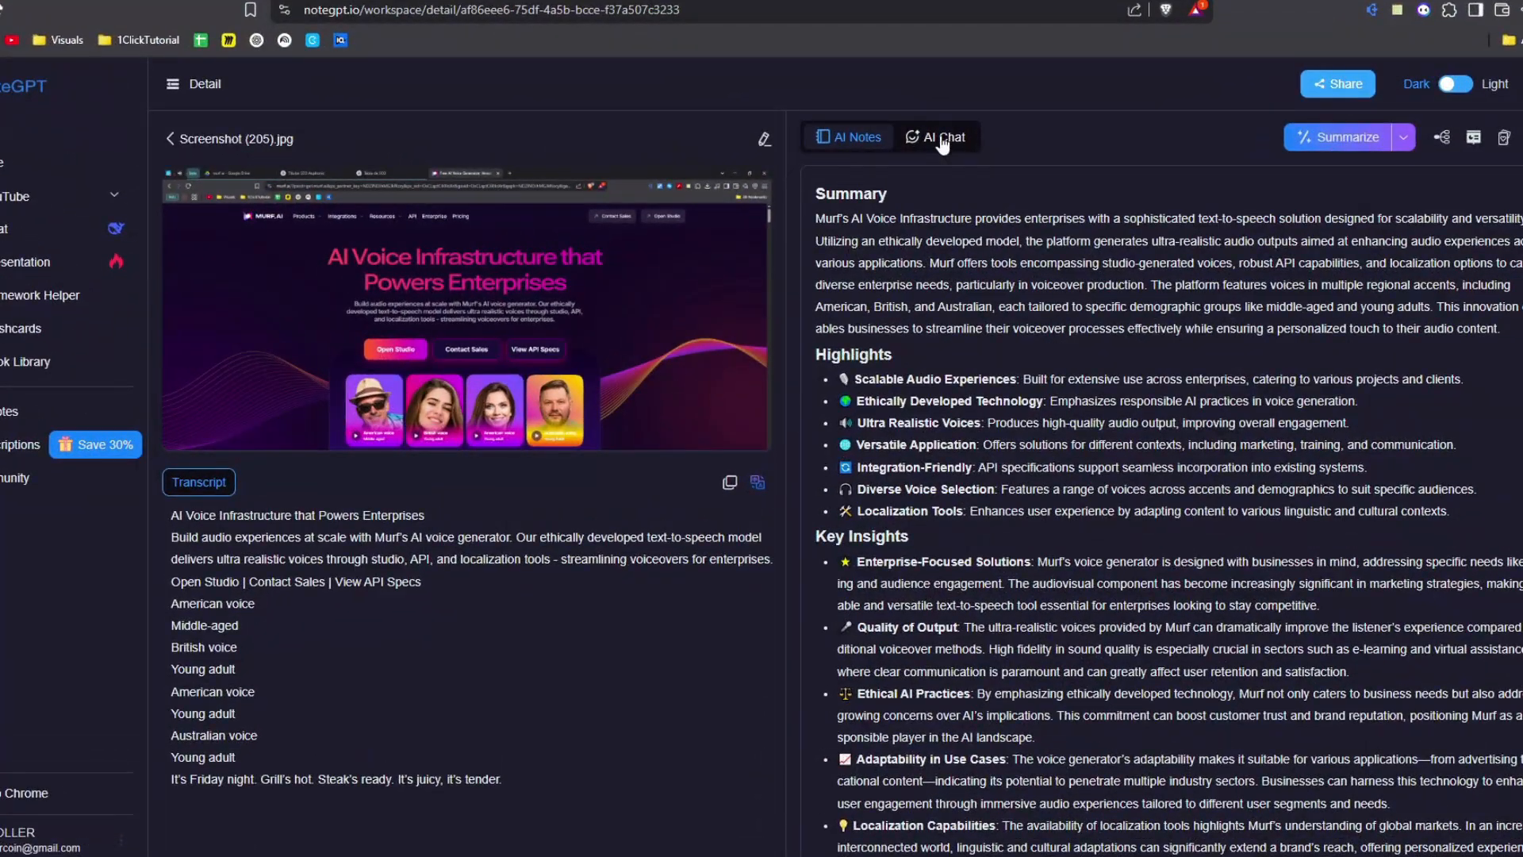
Step: Ask the note's AI Chat the suggested question "What insights does this content offer?"
{"action": "left_click", "coordinate": [942, 142]}
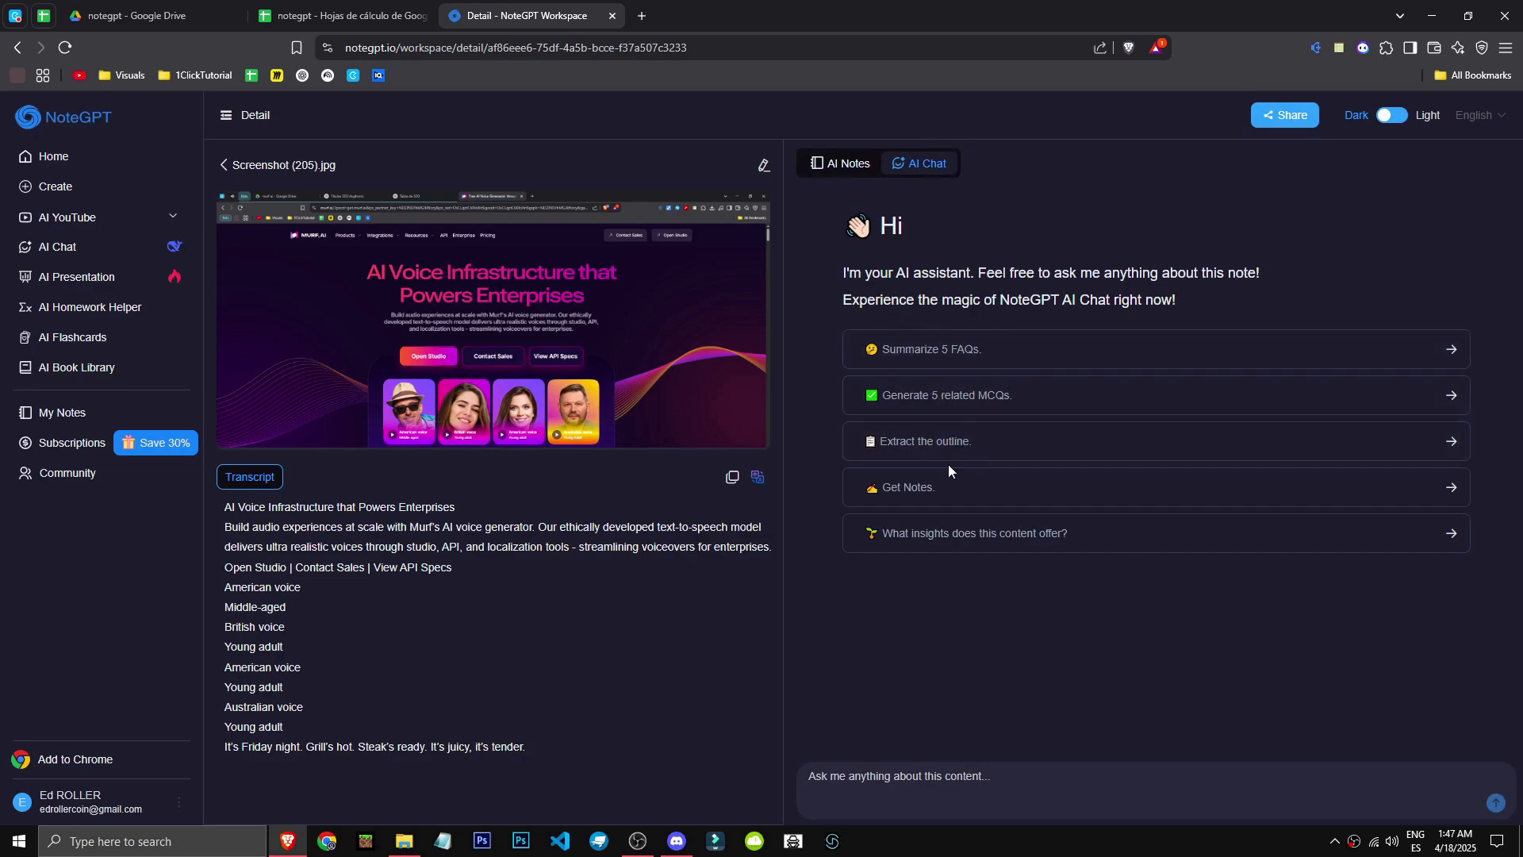
{"action": "left_click", "coordinate": [1119, 556]}
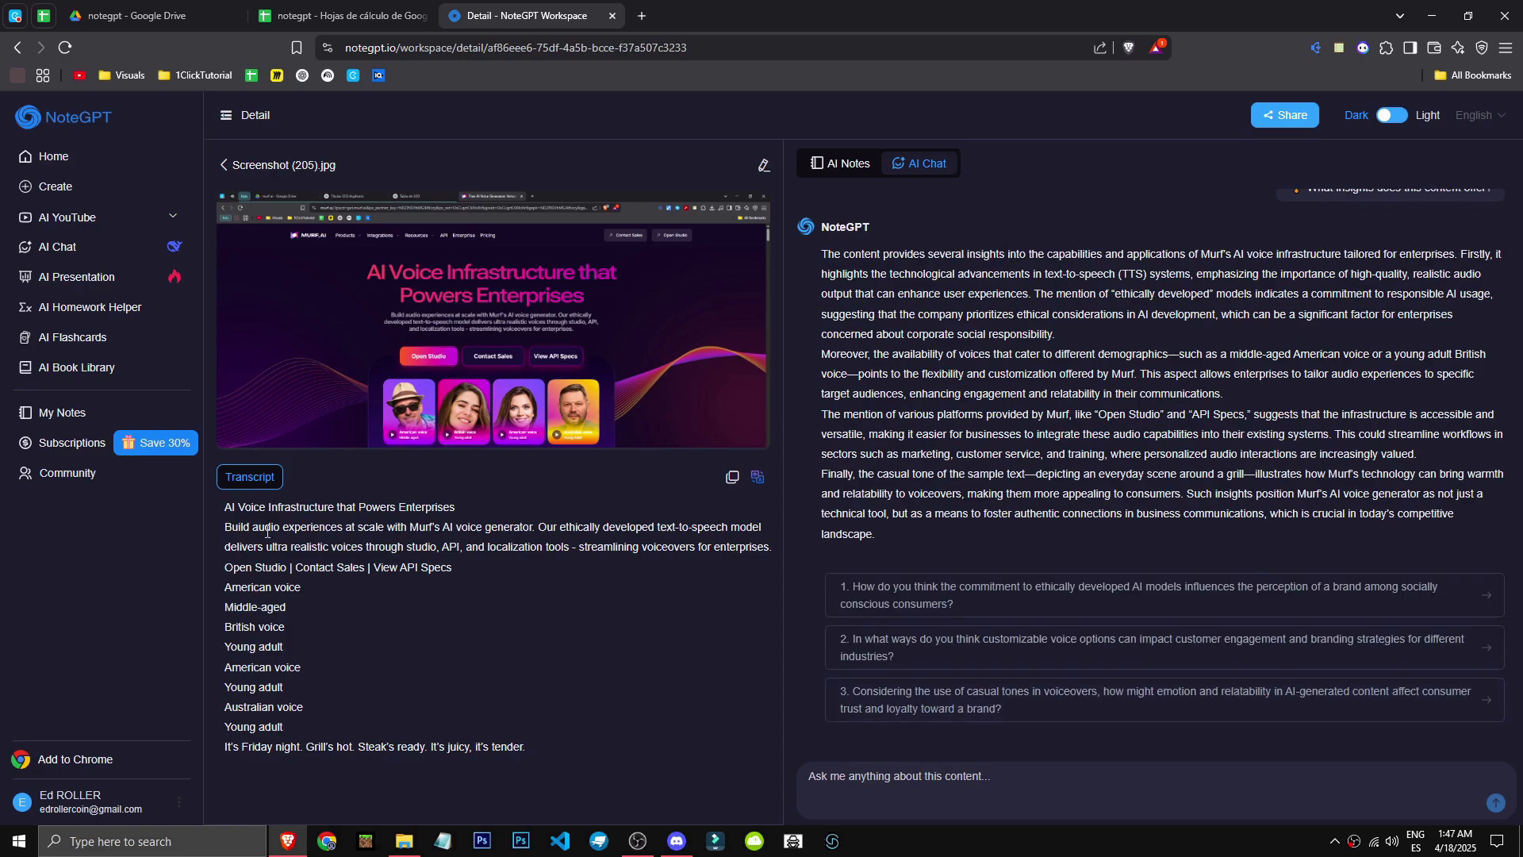
Step: View the standalone AI Chat page with DeepSeek V3, leave it and return to the Home page
{"action": "left_click", "coordinate": [63, 250]}
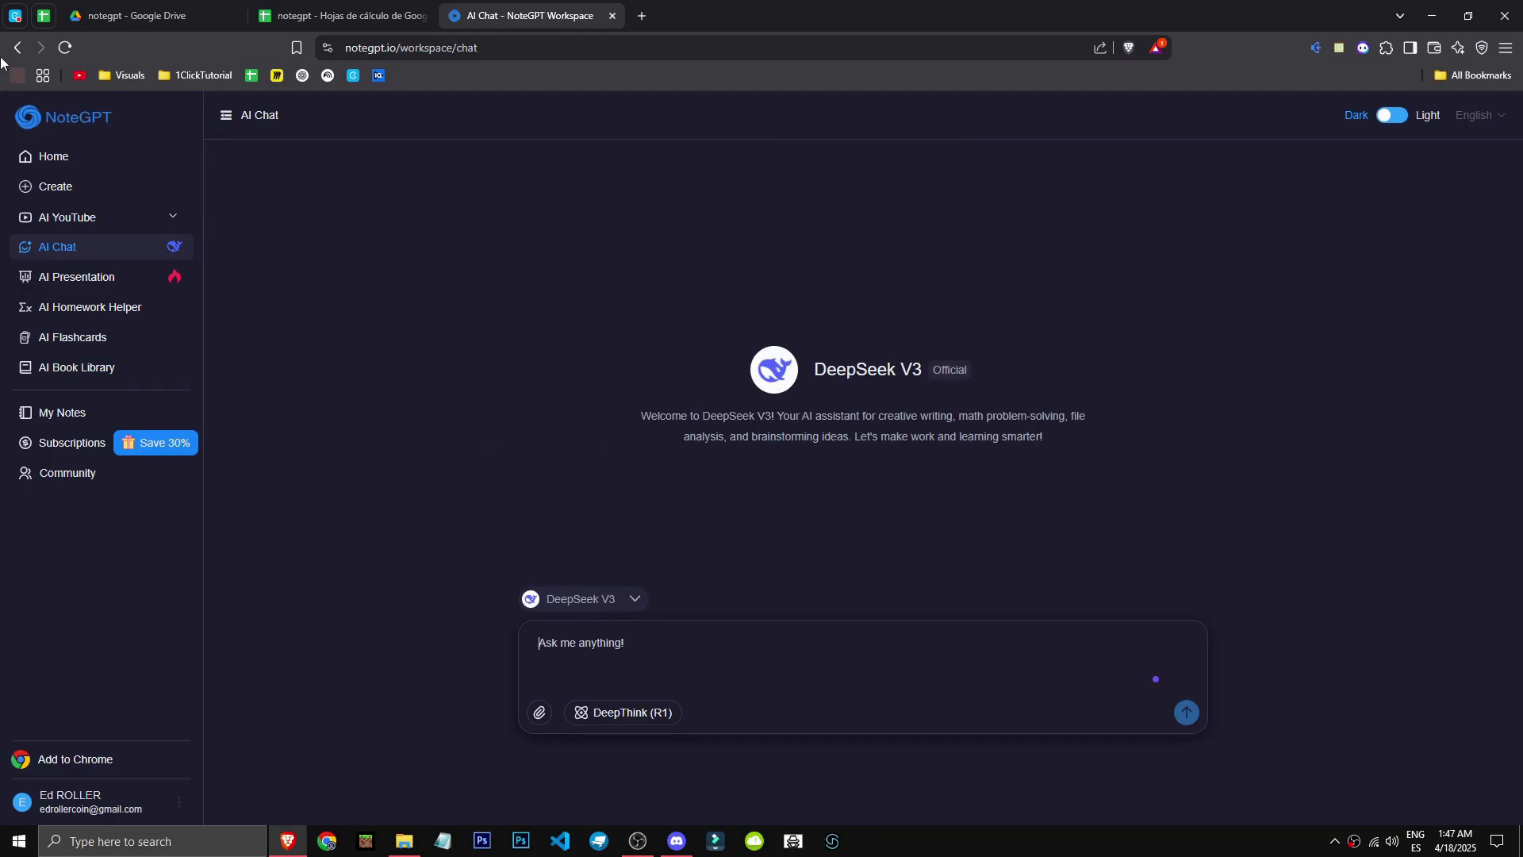
{"action": "left_click", "coordinate": [17, 47]}
{"action": "scroll", "coordinate": [987, 660], "scroll_direction": "down", "scroll_amount": 8}
{"action": "scroll", "coordinate": [988, 660], "scroll_direction": "up", "scroll_amount": 5}
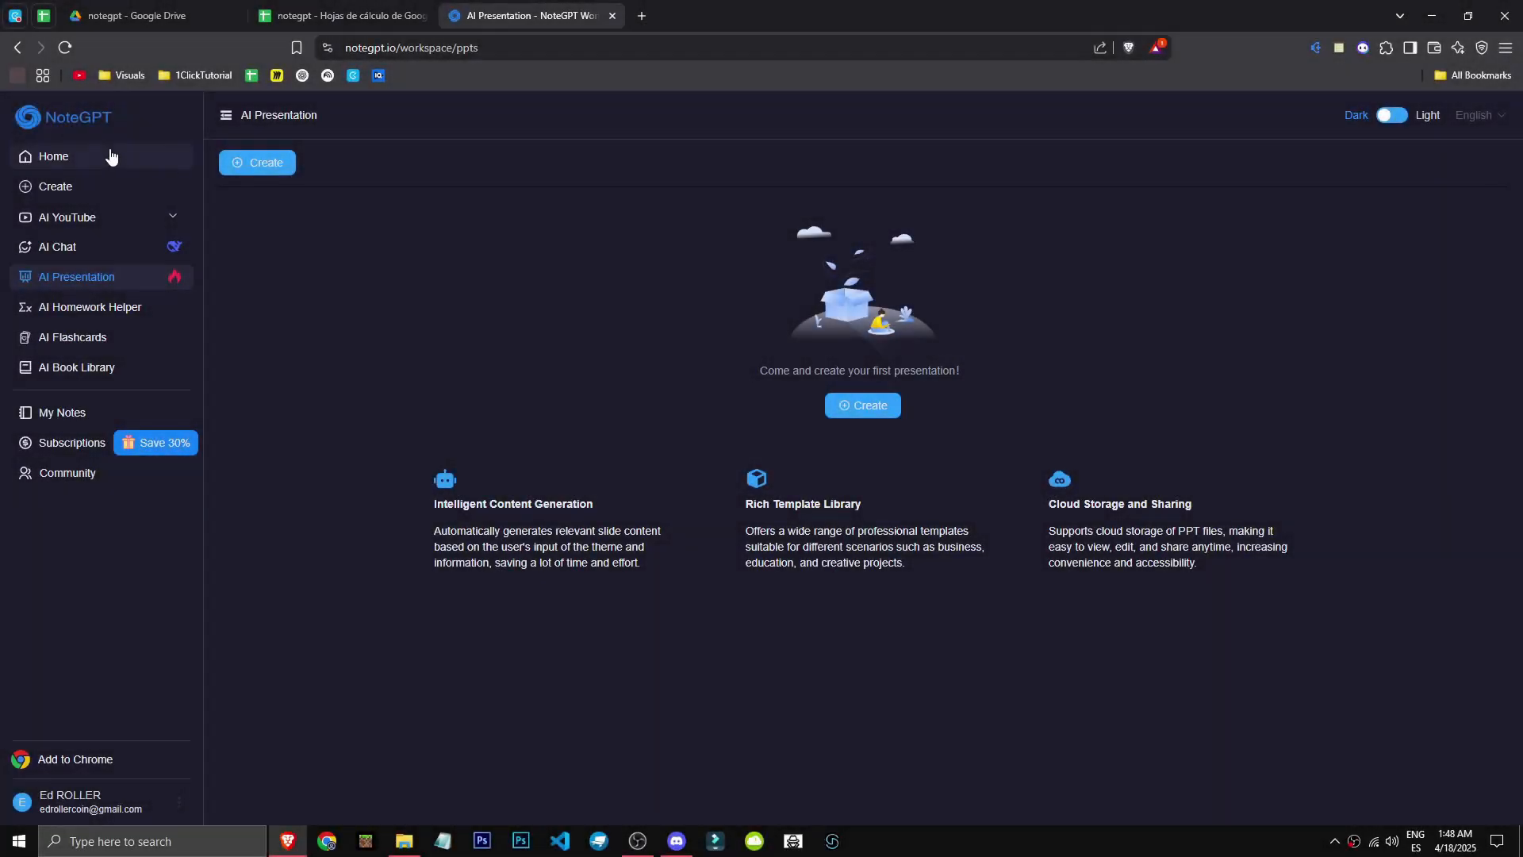
{"action": "left_click", "coordinate": [109, 155]}
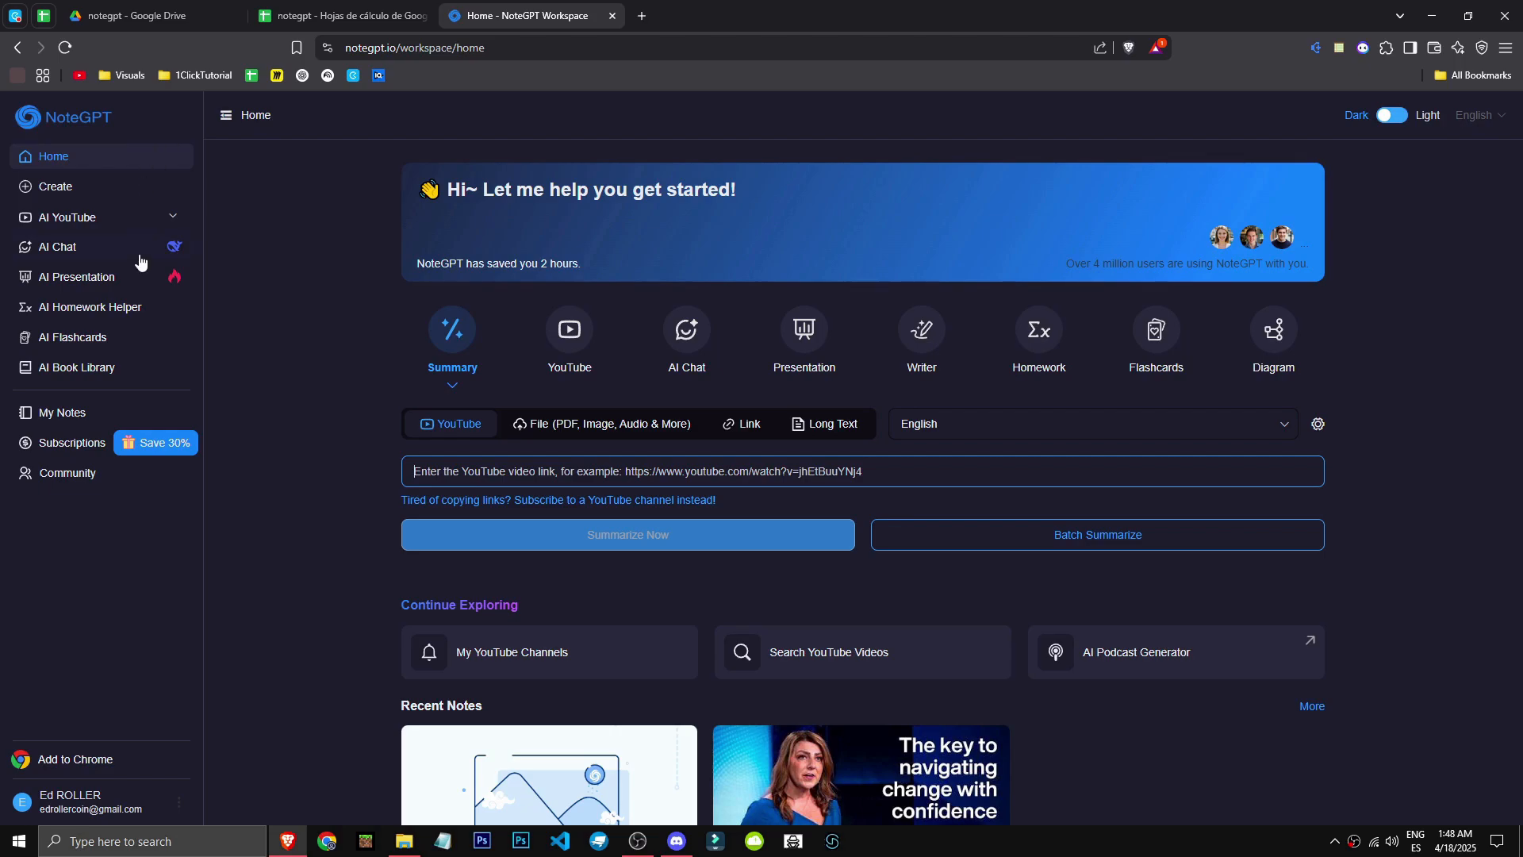
{"action": "left_click", "coordinate": [54, 279]}
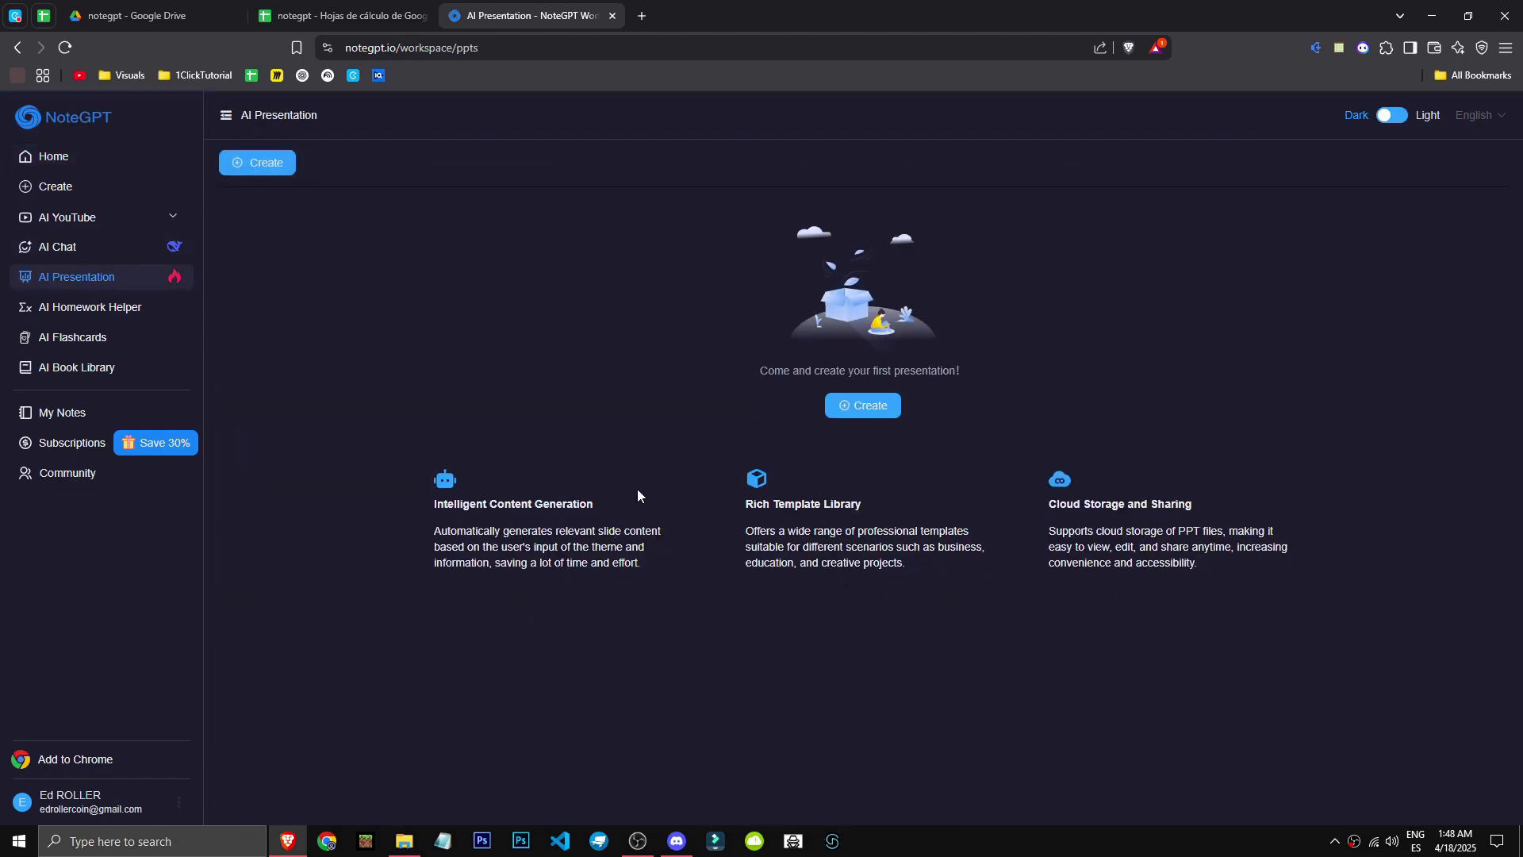
{"action": "left_click", "coordinate": [863, 405]}
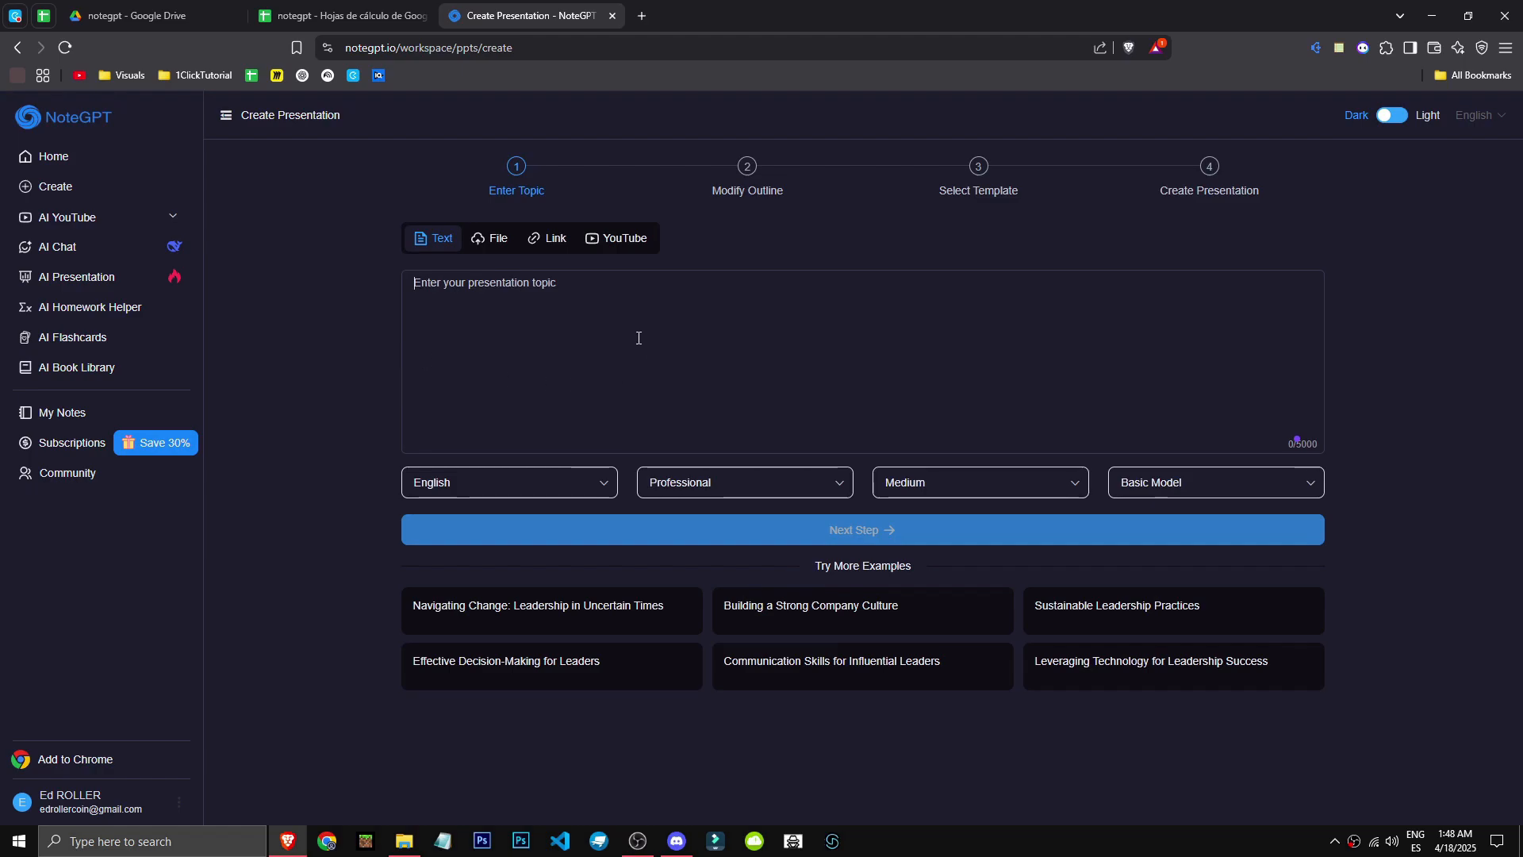
{"action": "left_click", "coordinate": [494, 240]}
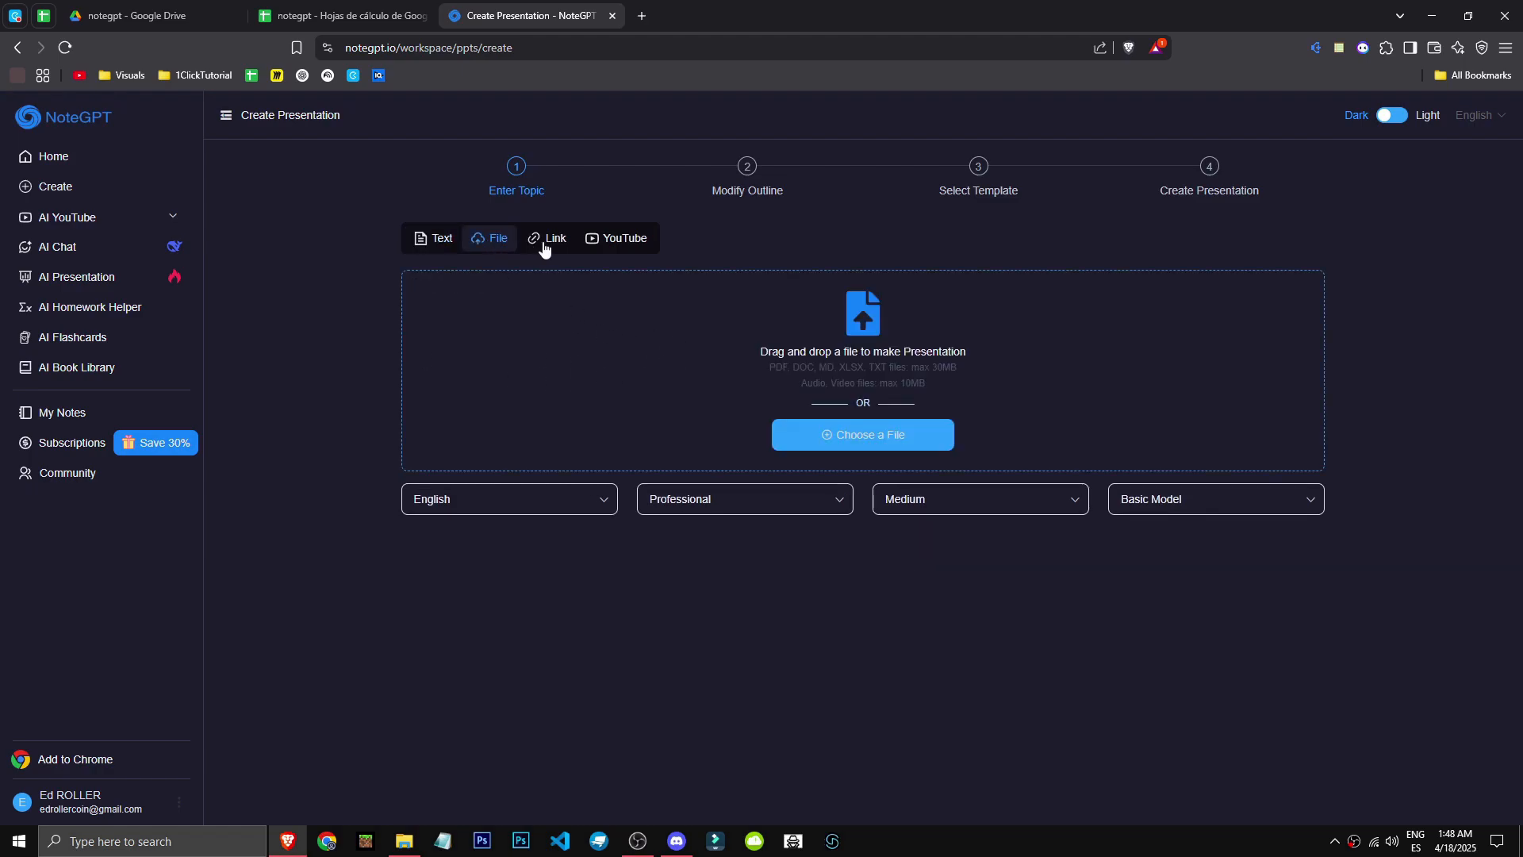
{"action": "left_click", "coordinate": [550, 241]}
{"action": "left_click", "coordinate": [602, 248]}
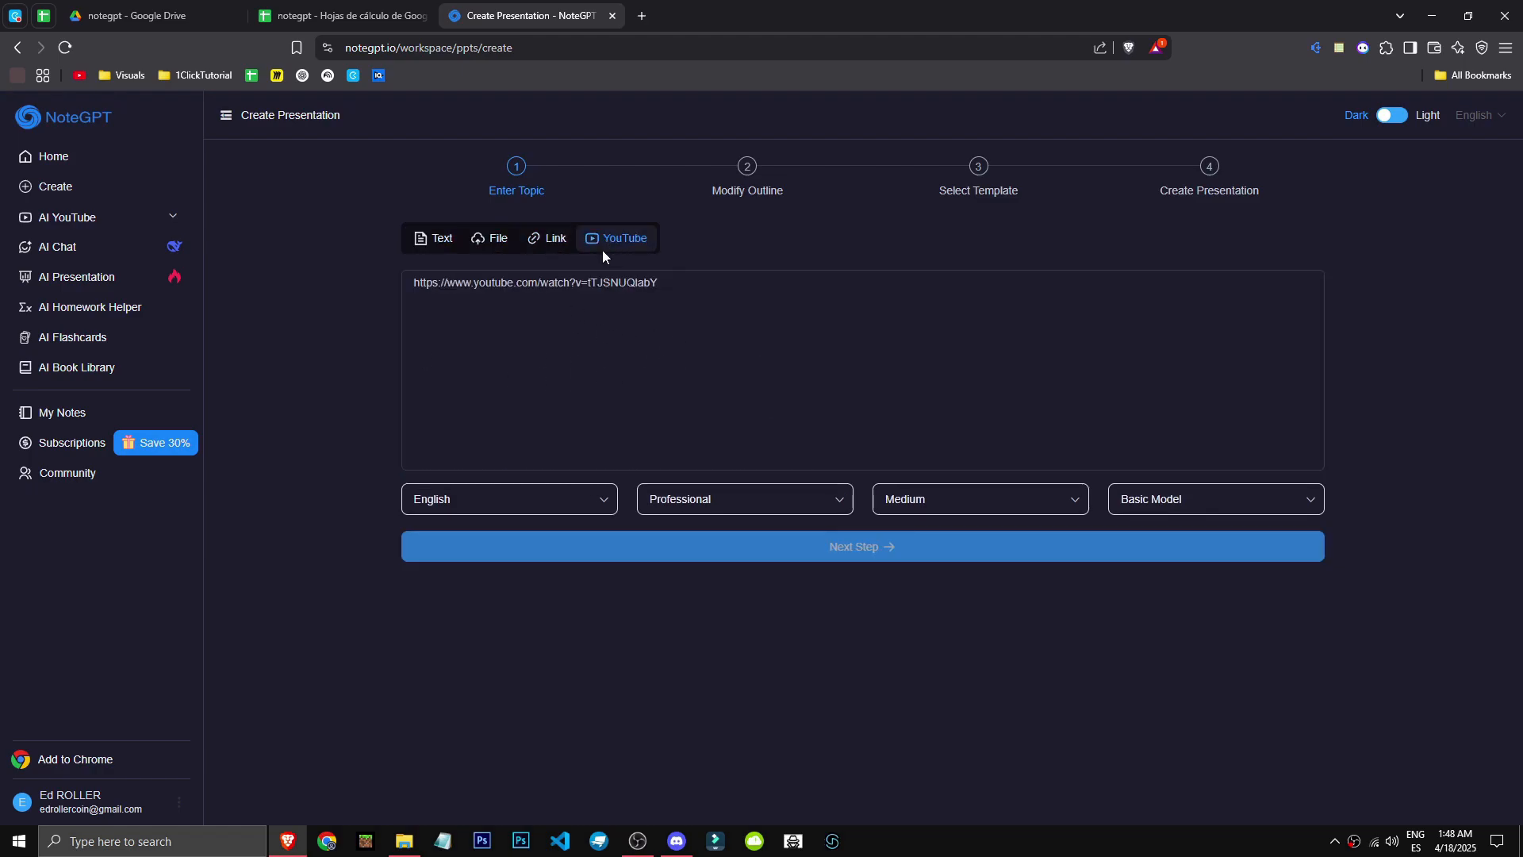
{"action": "left_click", "coordinate": [540, 292]}
{"action": "left_click", "coordinate": [526, 358]}
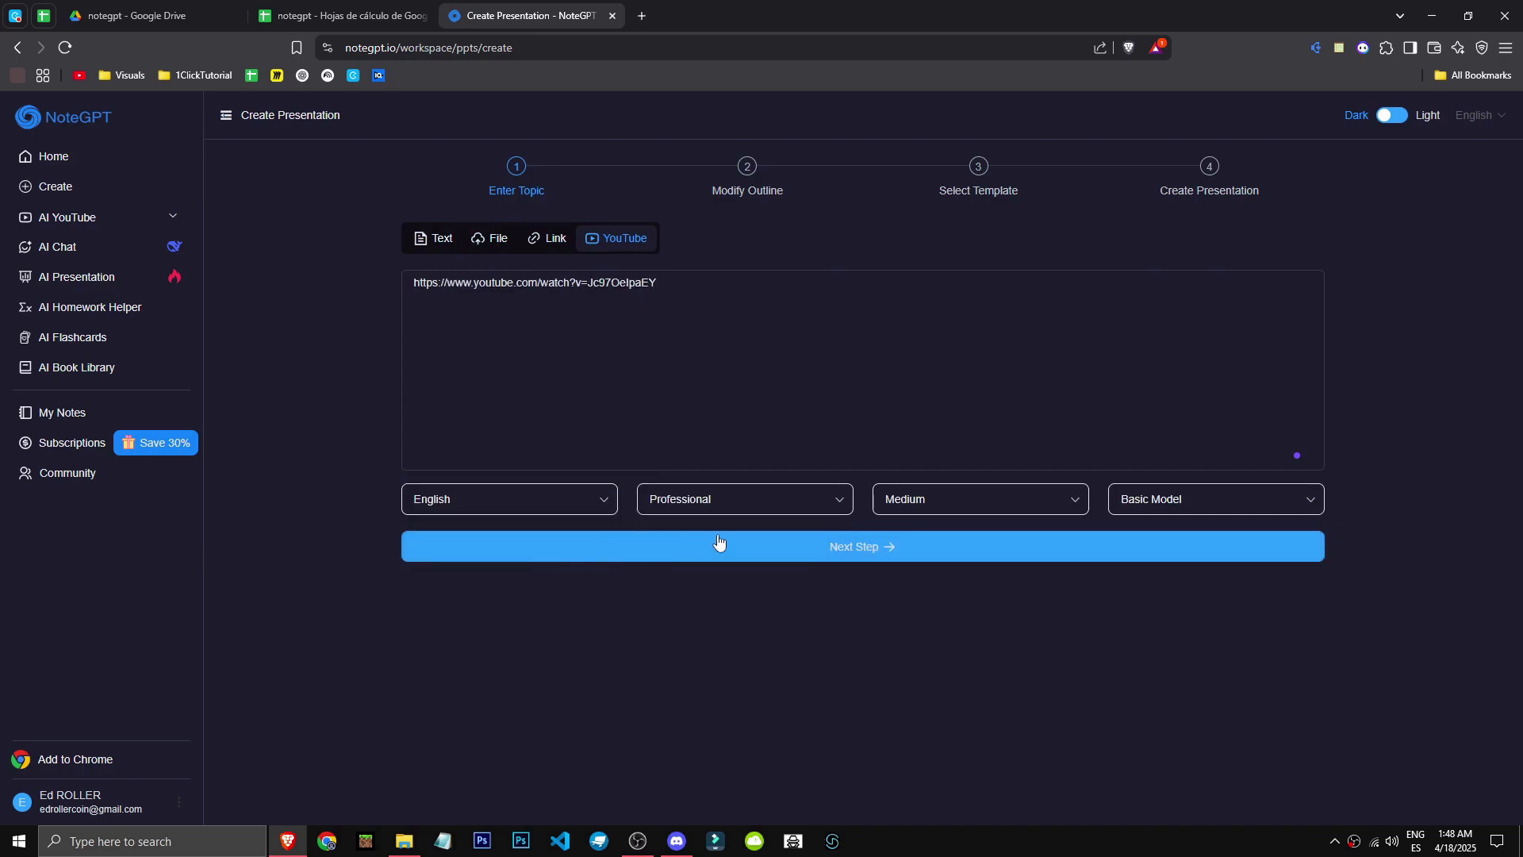
Step: Set the presentation length to Brief, keep the Professional tone and Basic Model, and generate the outline
{"action": "left_click", "coordinate": [729, 500]}
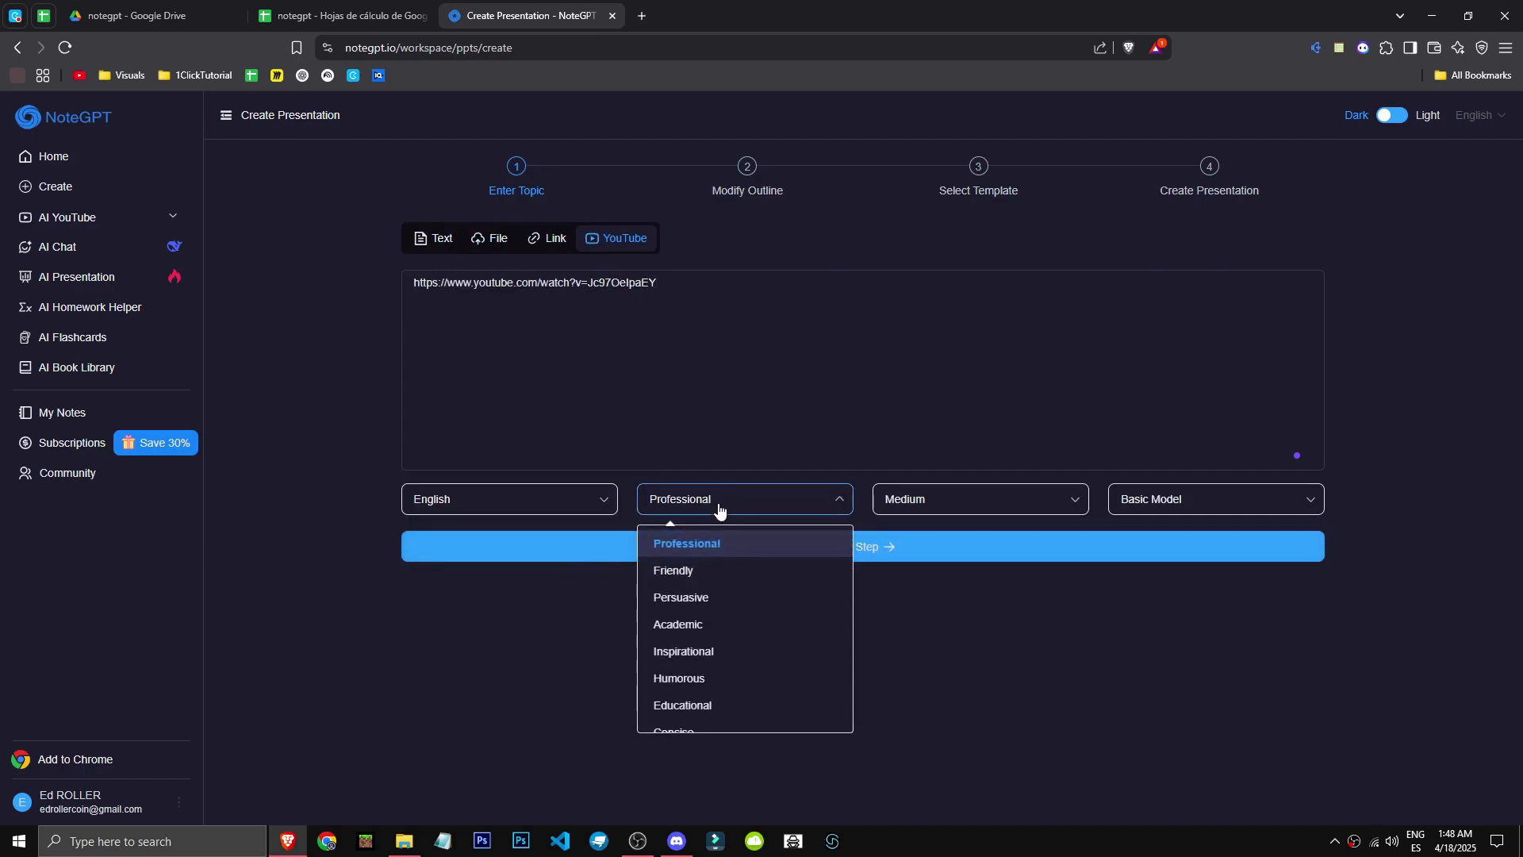
{"action": "left_click", "coordinate": [945, 499]}
{"action": "left_click", "coordinate": [921, 548]}
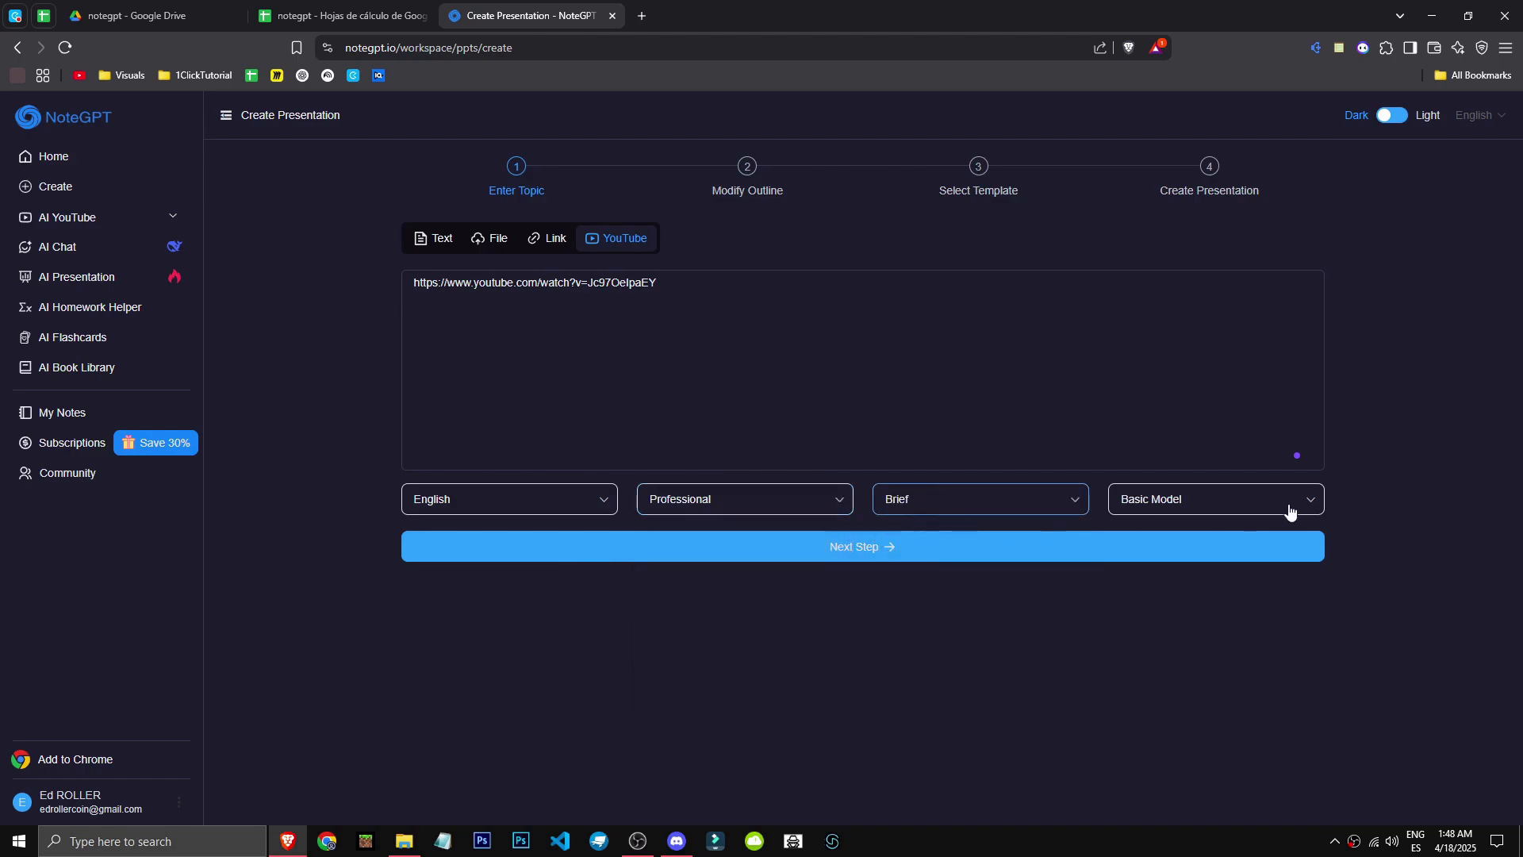
{"action": "left_click", "coordinate": [1289, 506]}
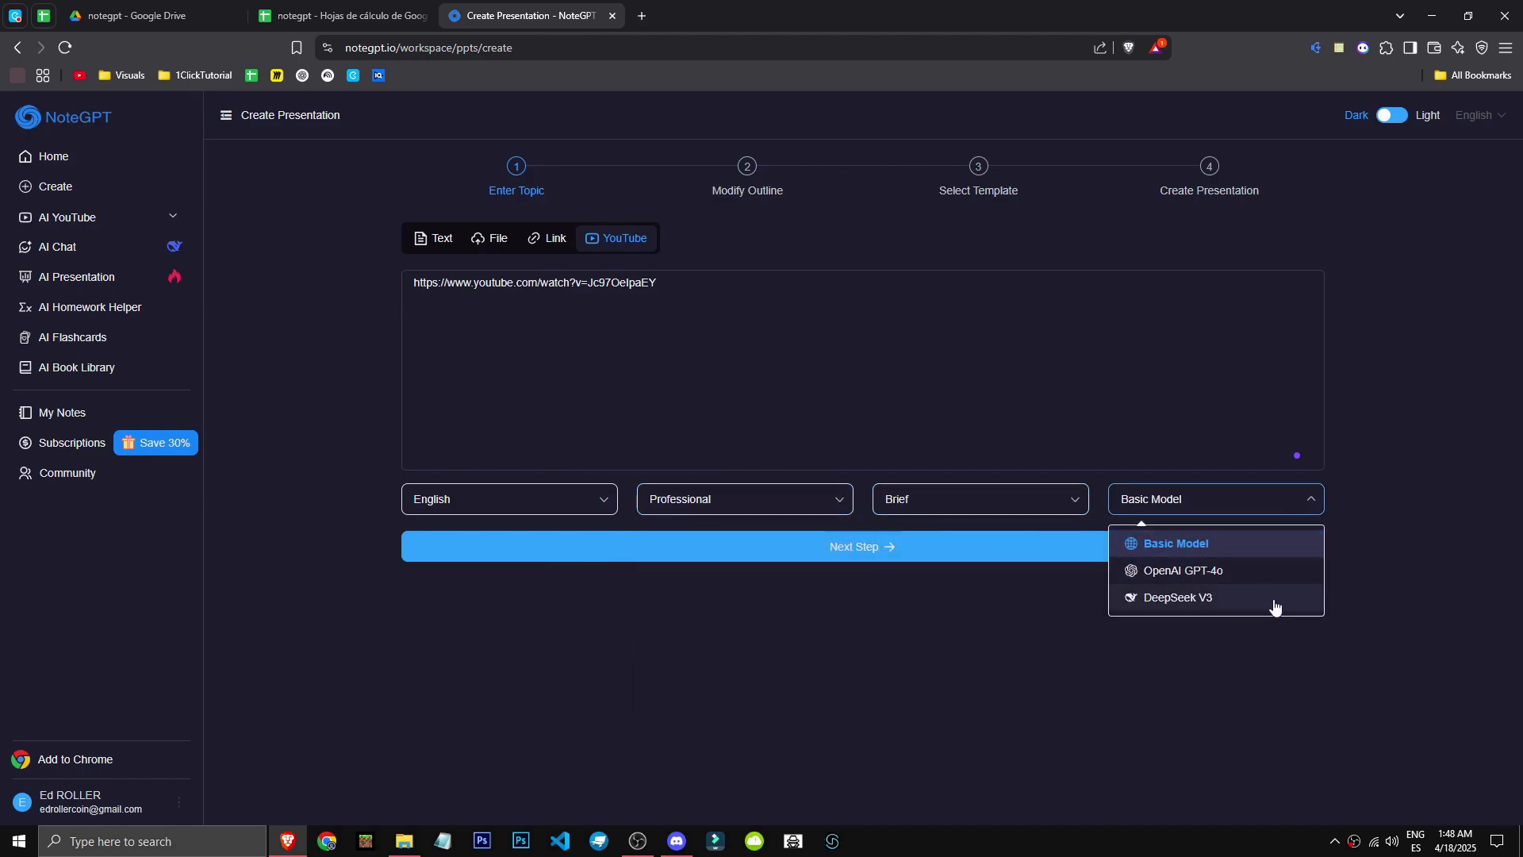
{"action": "left_click", "coordinate": [768, 568]}
{"action": "left_click", "coordinate": [764, 547]}
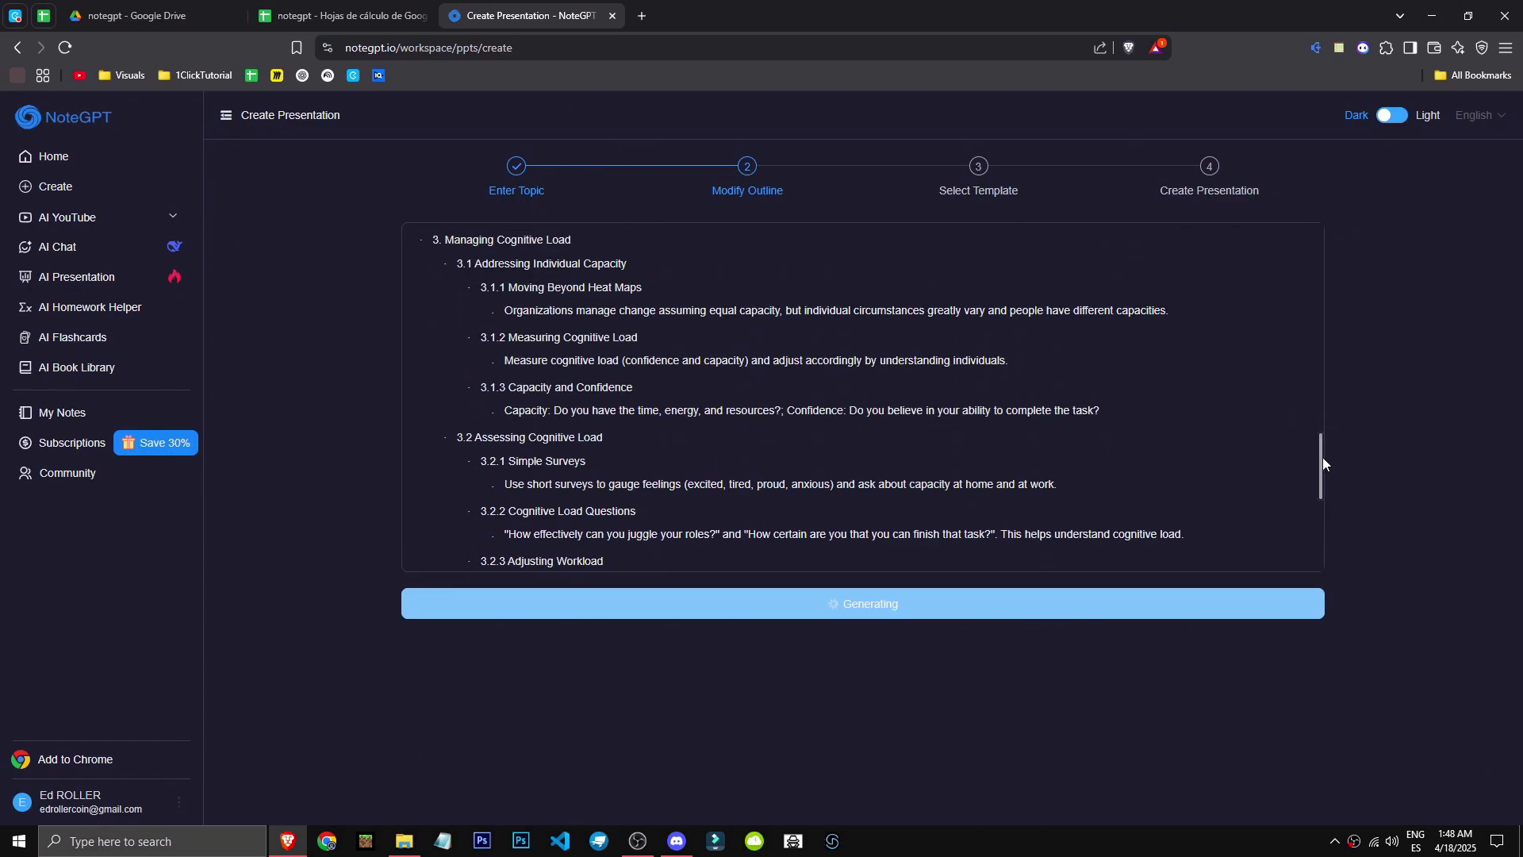
Step: Accept the outline, browse the featured templates, and create the presentation with the Cartoon Flat Presentation Template
{"action": "left_click", "coordinate": [1086, 619]}
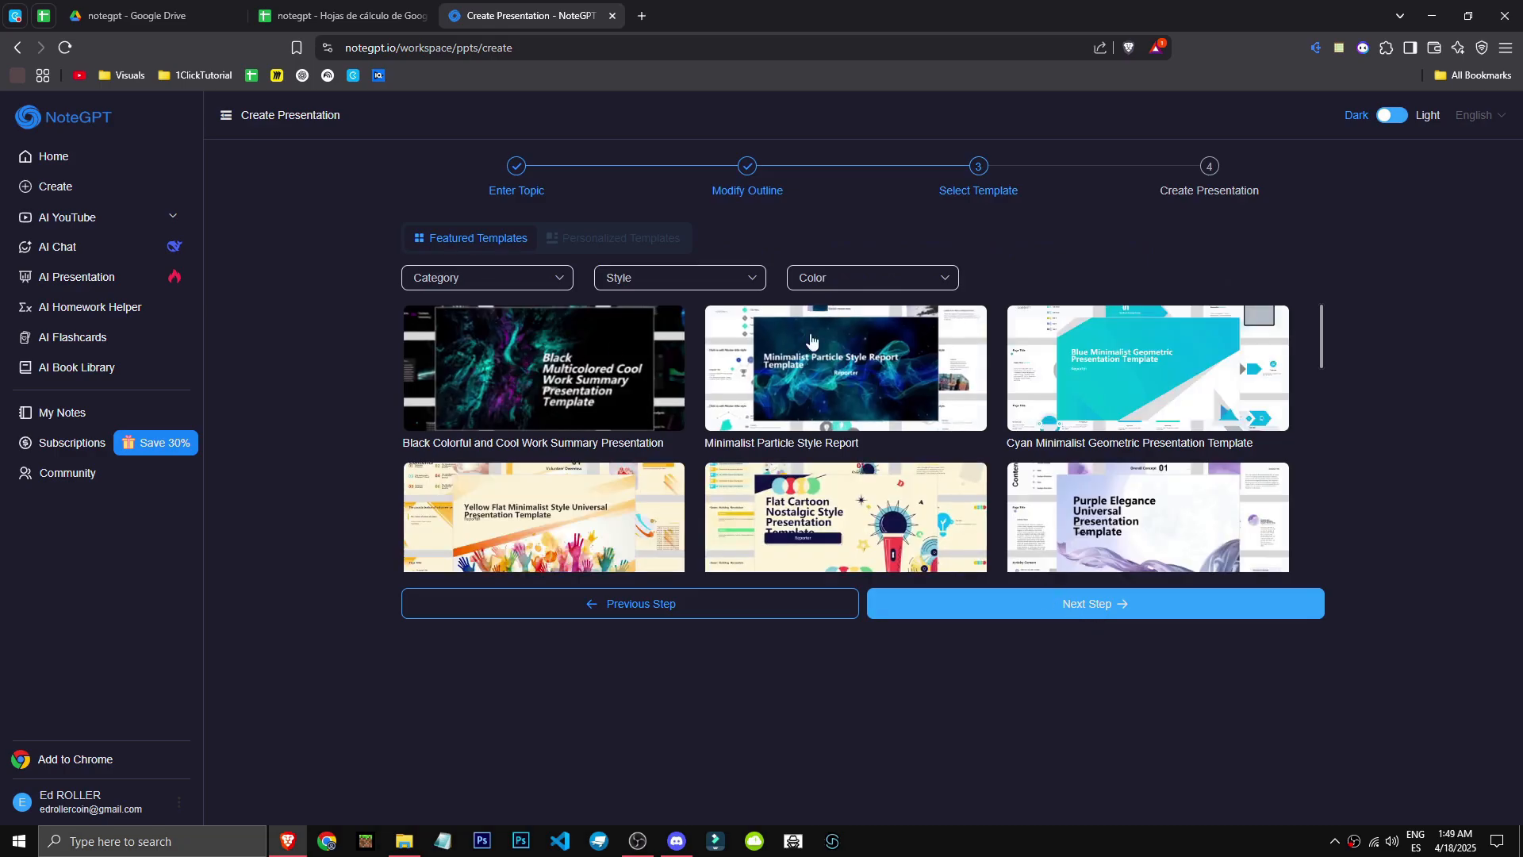
{"action": "scroll", "coordinate": [612, 417], "scroll_direction": "down", "scroll_amount": 4}
{"action": "scroll", "coordinate": [613, 417], "scroll_direction": "down", "scroll_amount": 4}
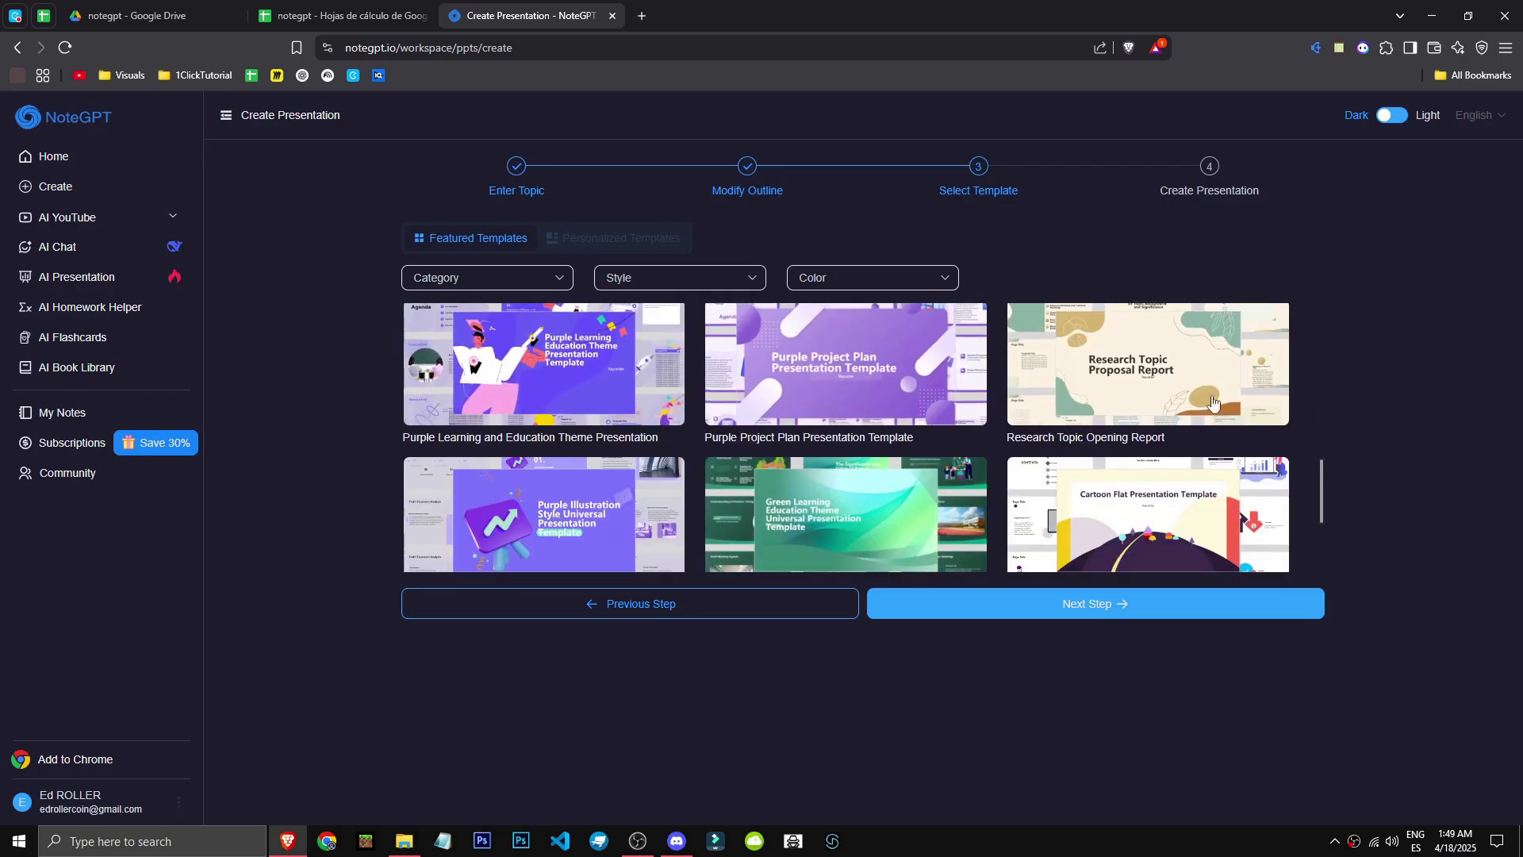
{"action": "left_click", "coordinate": [1142, 520]}
{"action": "left_click", "coordinate": [1193, 600]}
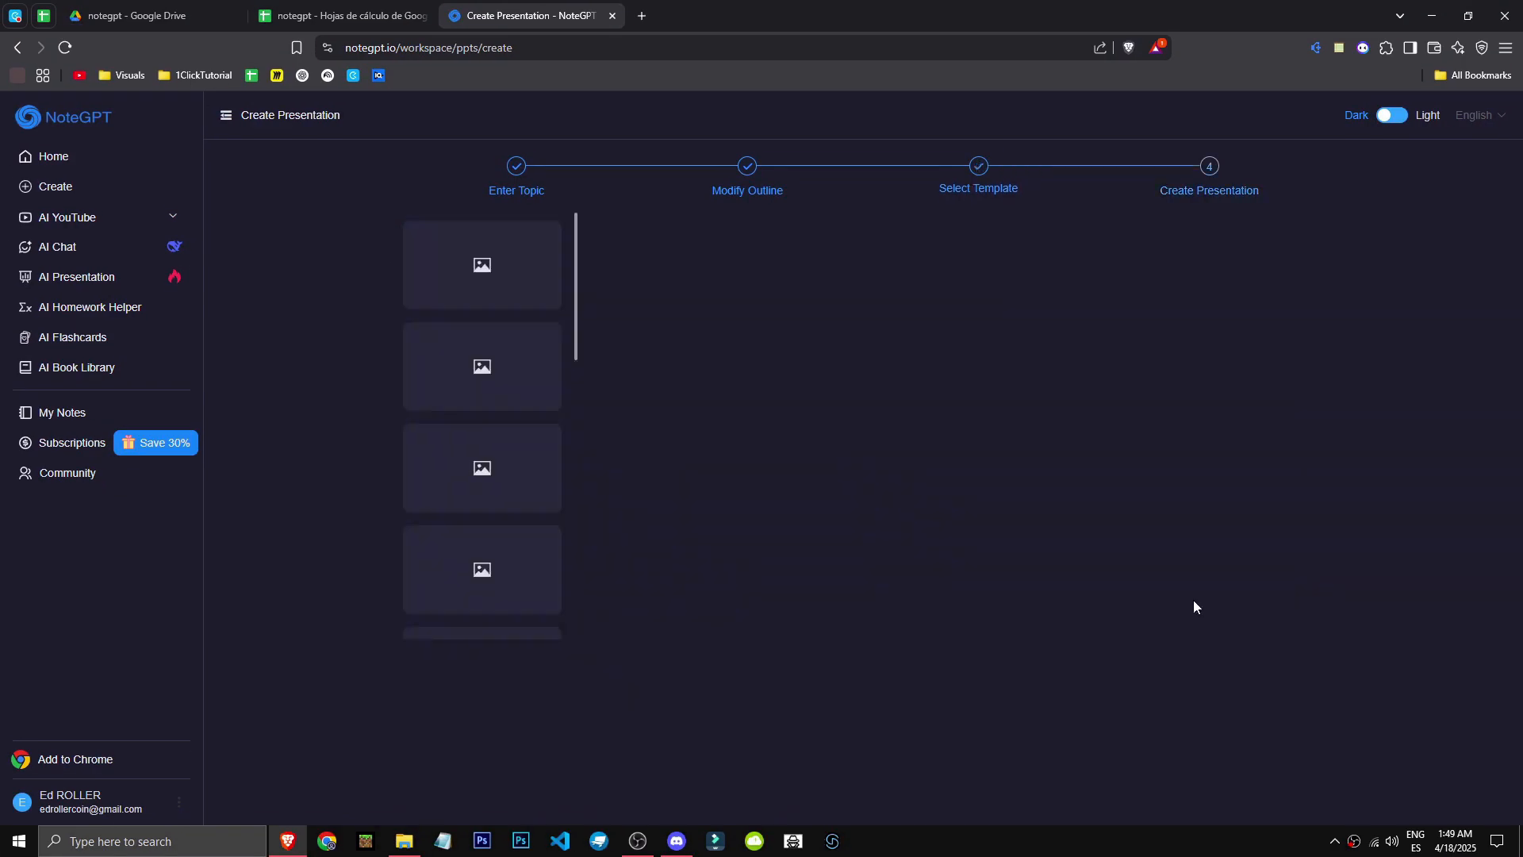
{"action": "scroll", "coordinate": [505, 300], "scroll_direction": "down", "scroll_amount": 1}
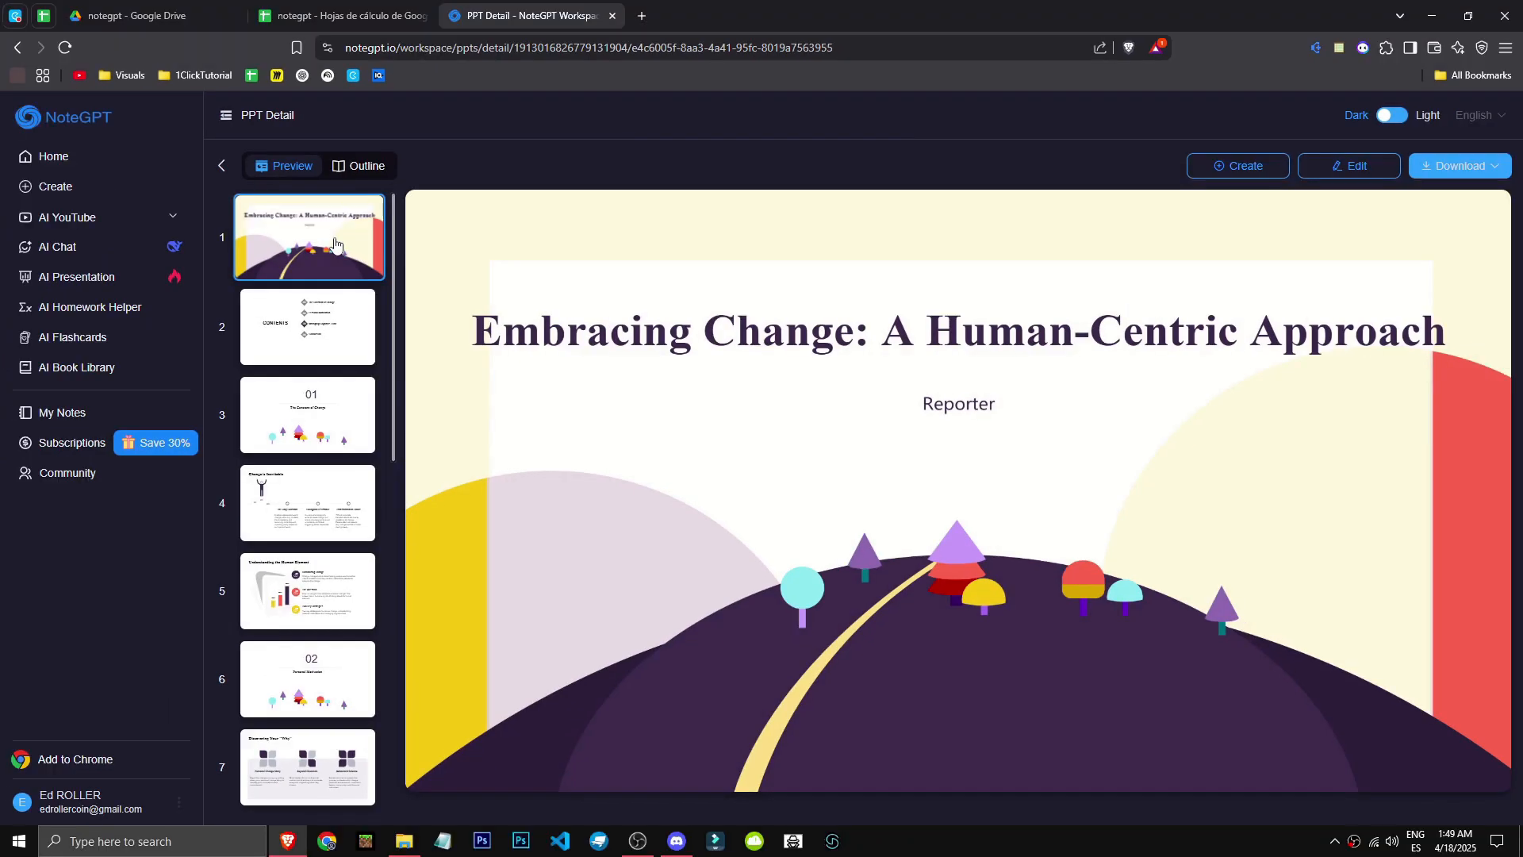
Step: Review the generated slides one after another, from the contents slide through to the closing slides
{"action": "left_click", "coordinate": [330, 324]}
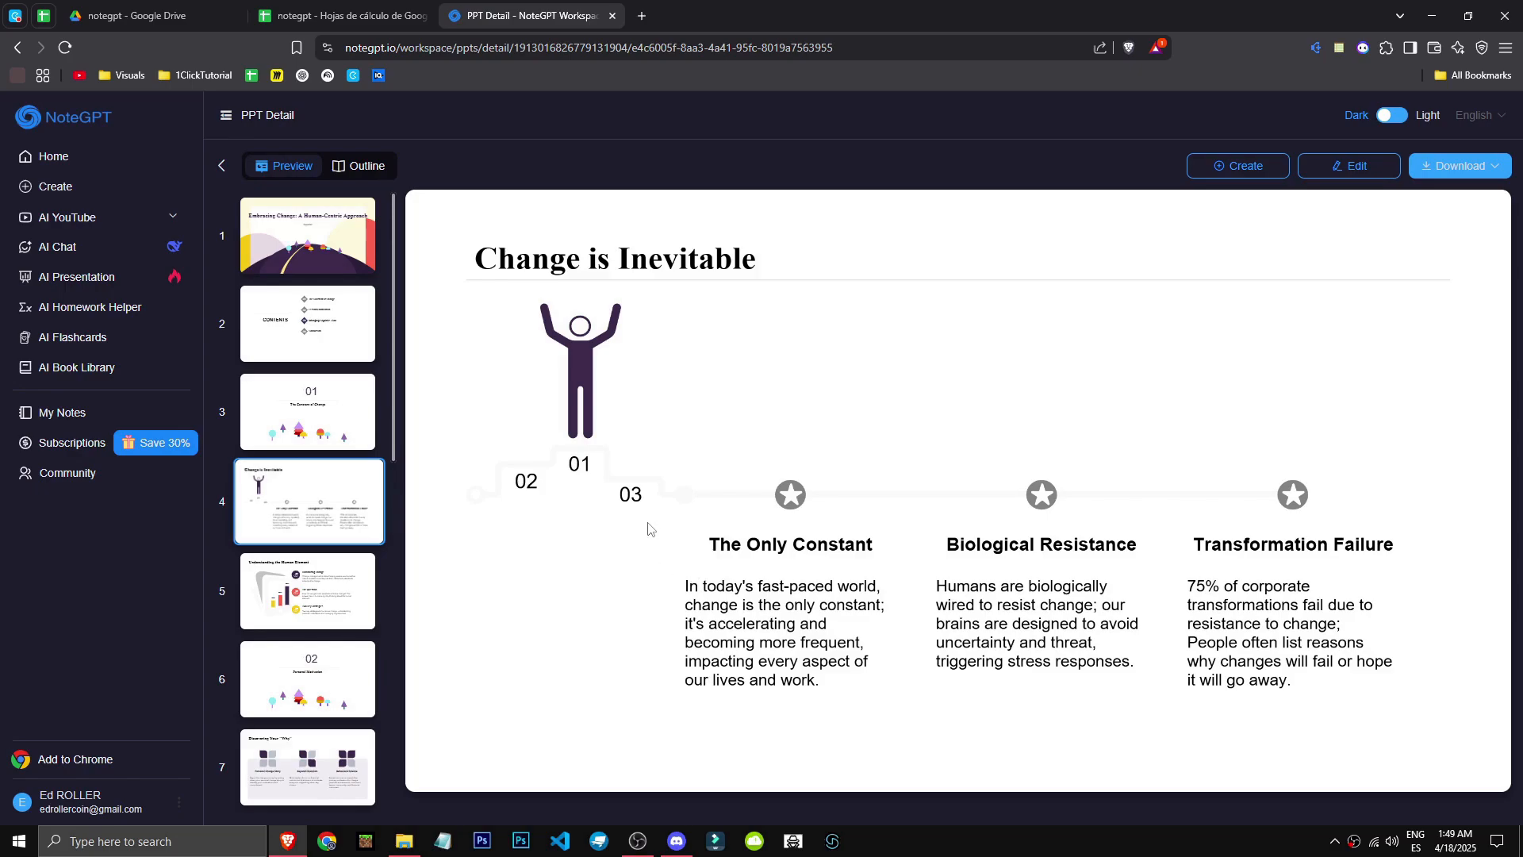
{"action": "left_click", "coordinate": [311, 583]}
{"action": "scroll", "coordinate": [309, 587], "scroll_direction": "down", "scroll_amount": 1}
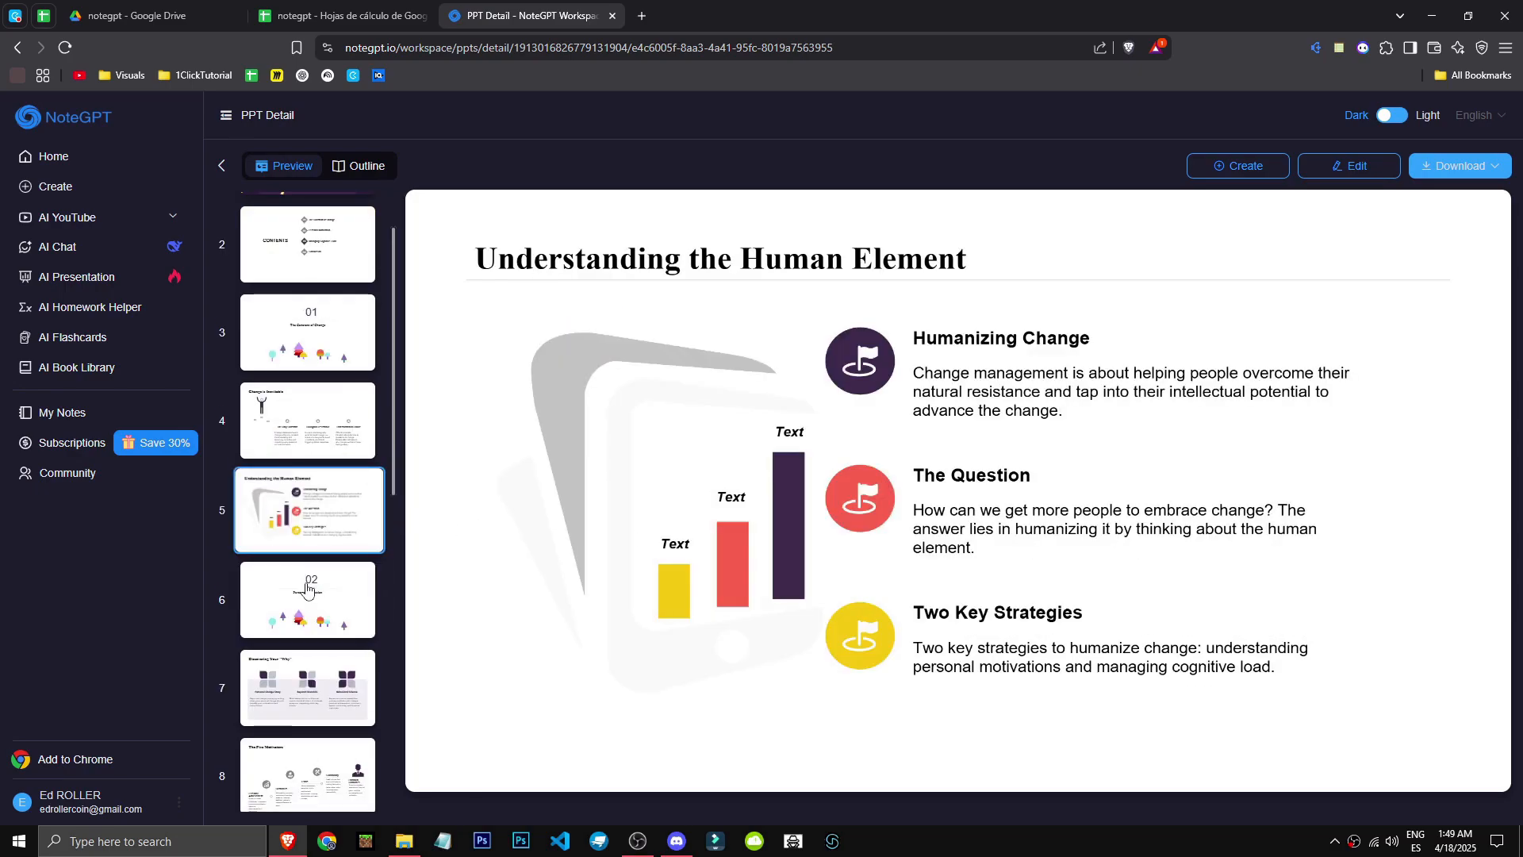
{"action": "left_click", "coordinate": [308, 590]}
{"action": "scroll", "coordinate": [307, 591], "scroll_direction": "down", "scroll_amount": 1}
{"action": "left_click", "coordinate": [306, 591]}
{"action": "scroll", "coordinate": [305, 588], "scroll_direction": "down", "scroll_amount": 1}
{"action": "left_click", "coordinate": [305, 588]}
{"action": "scroll", "coordinate": [304, 588], "scroll_direction": "down", "scroll_amount": 7}
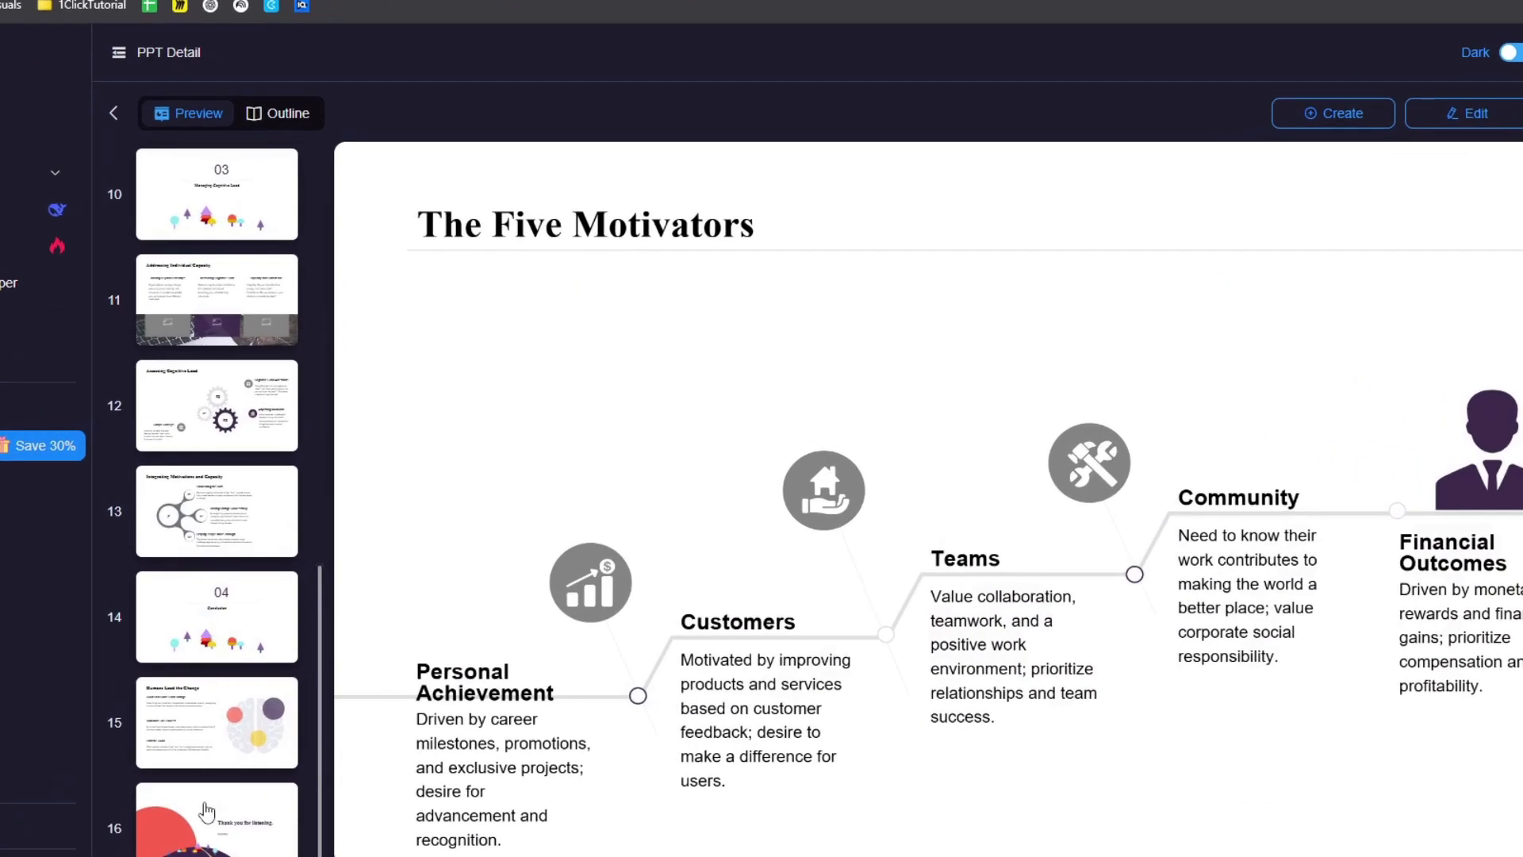
{"action": "left_click", "coordinate": [206, 809]}
{"action": "left_click", "coordinate": [211, 722]}
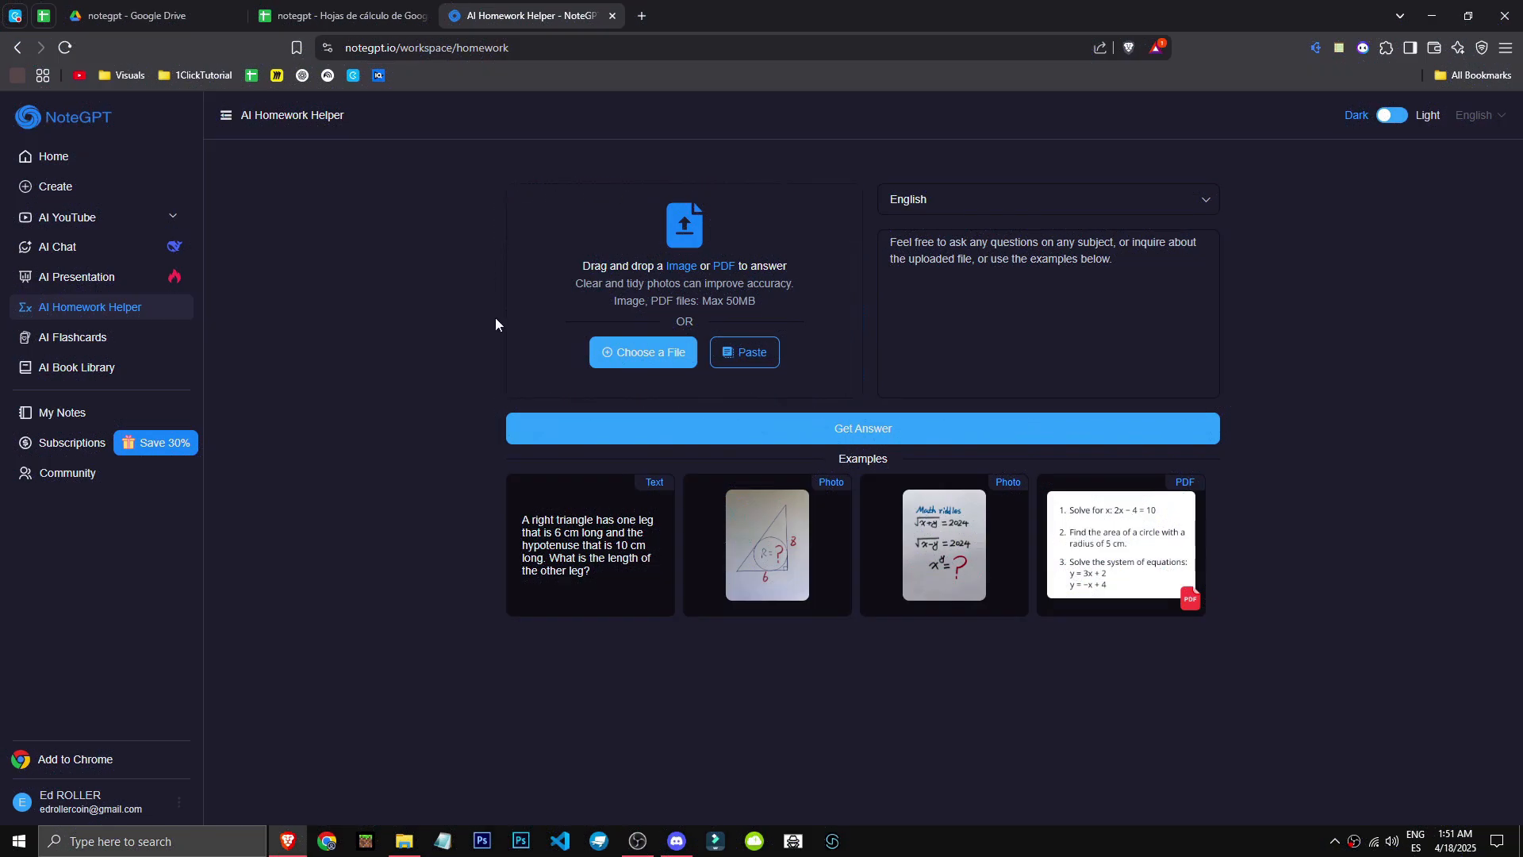
Step: Have the Homework Helper solve the example photo of a circle inscribed in a right triangle, and check the question it recognized
{"action": "left_click", "coordinate": [796, 576]}
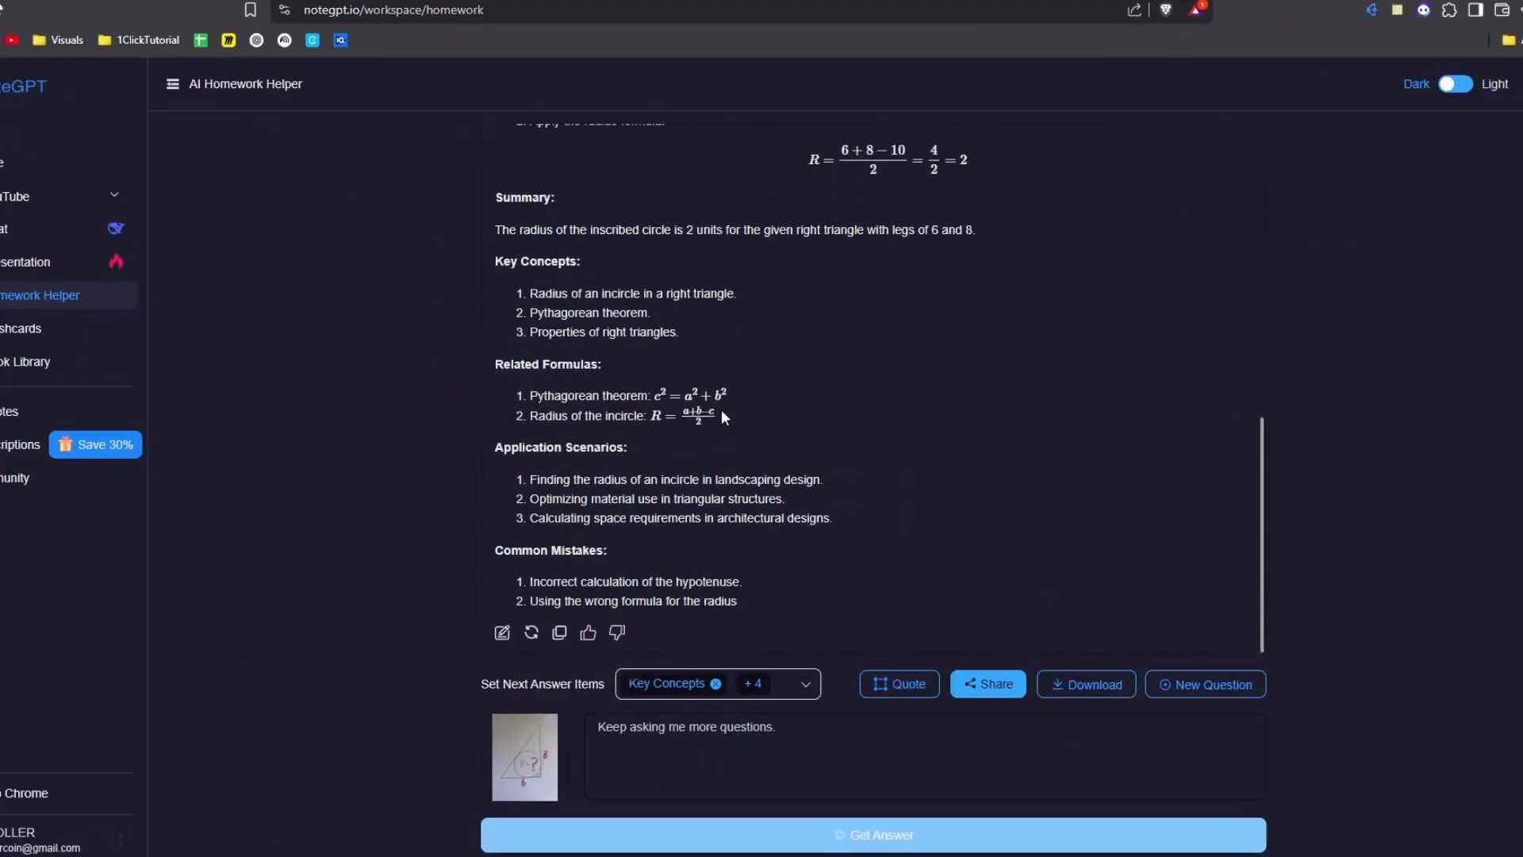
{"action": "scroll", "coordinate": [682, 356], "scroll_direction": "up", "scroll_amount": 15}
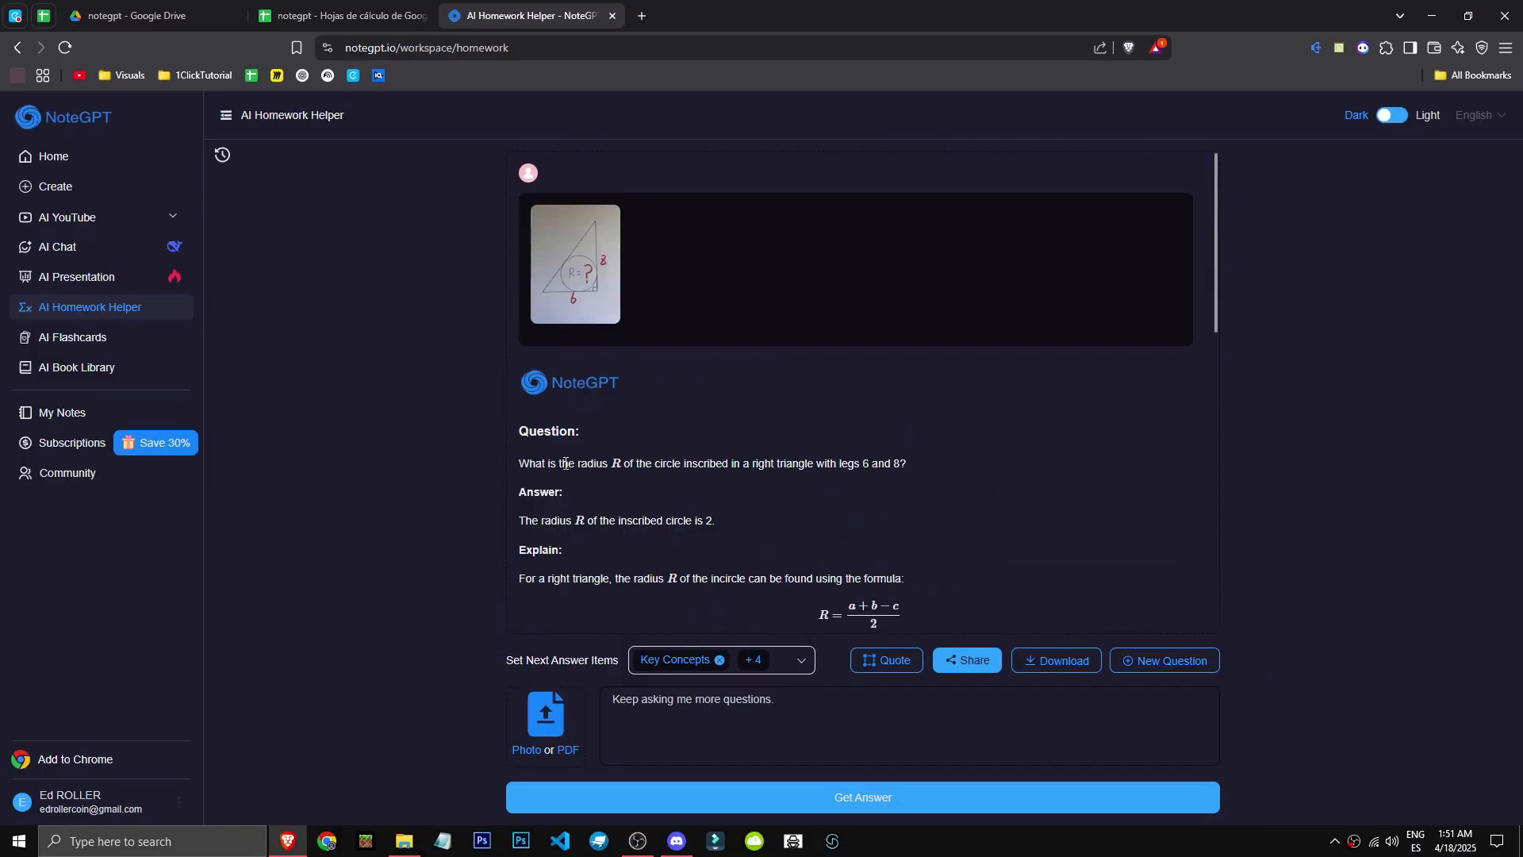
{"action": "left_click_drag", "start_coordinate": [528, 463], "coordinate": [889, 469]}
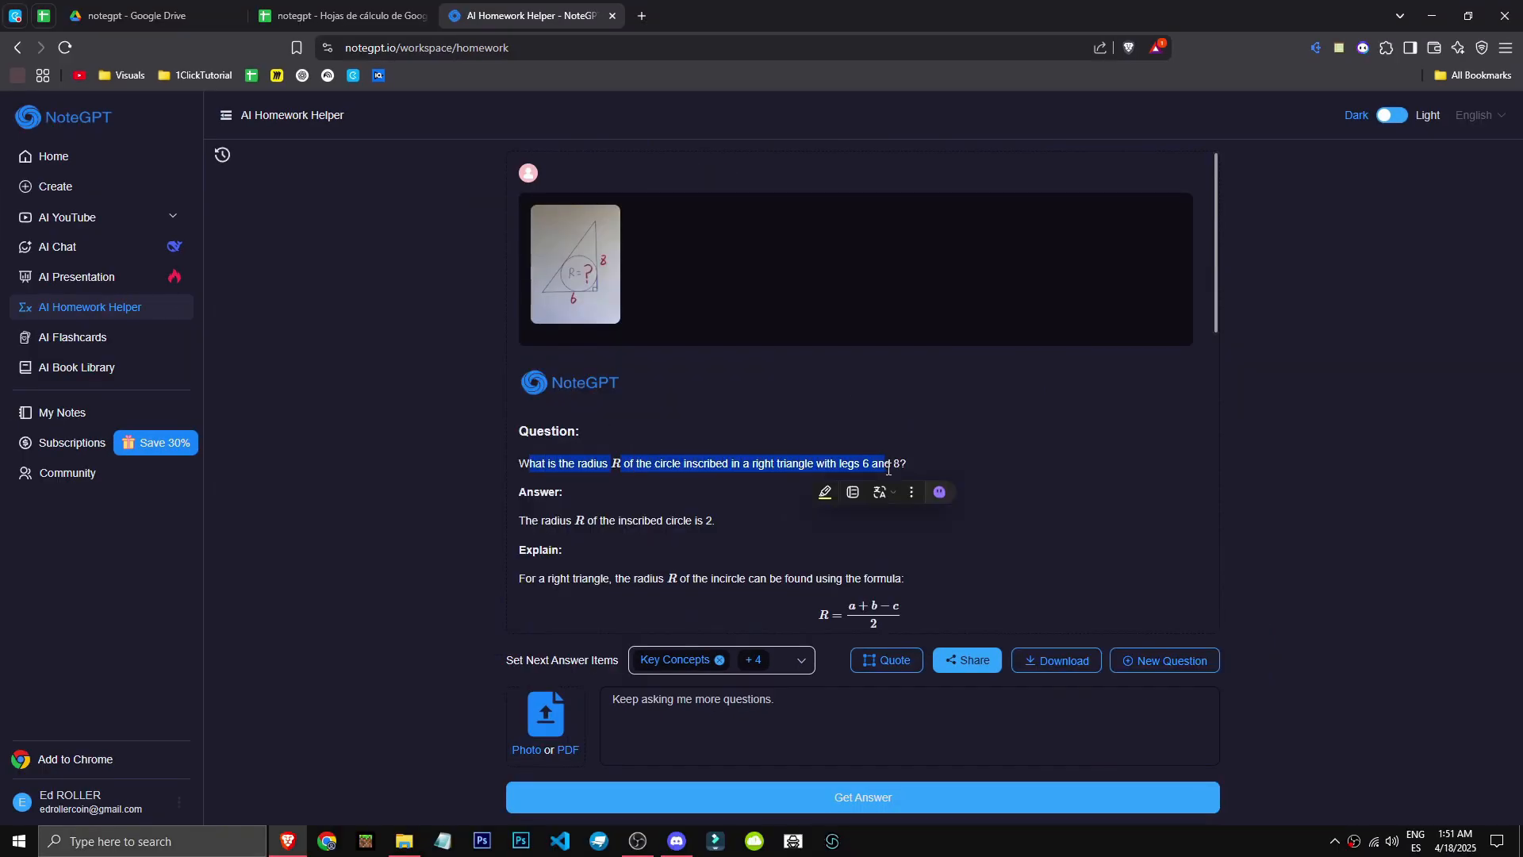
{"action": "left_click", "coordinate": [746, 445]}
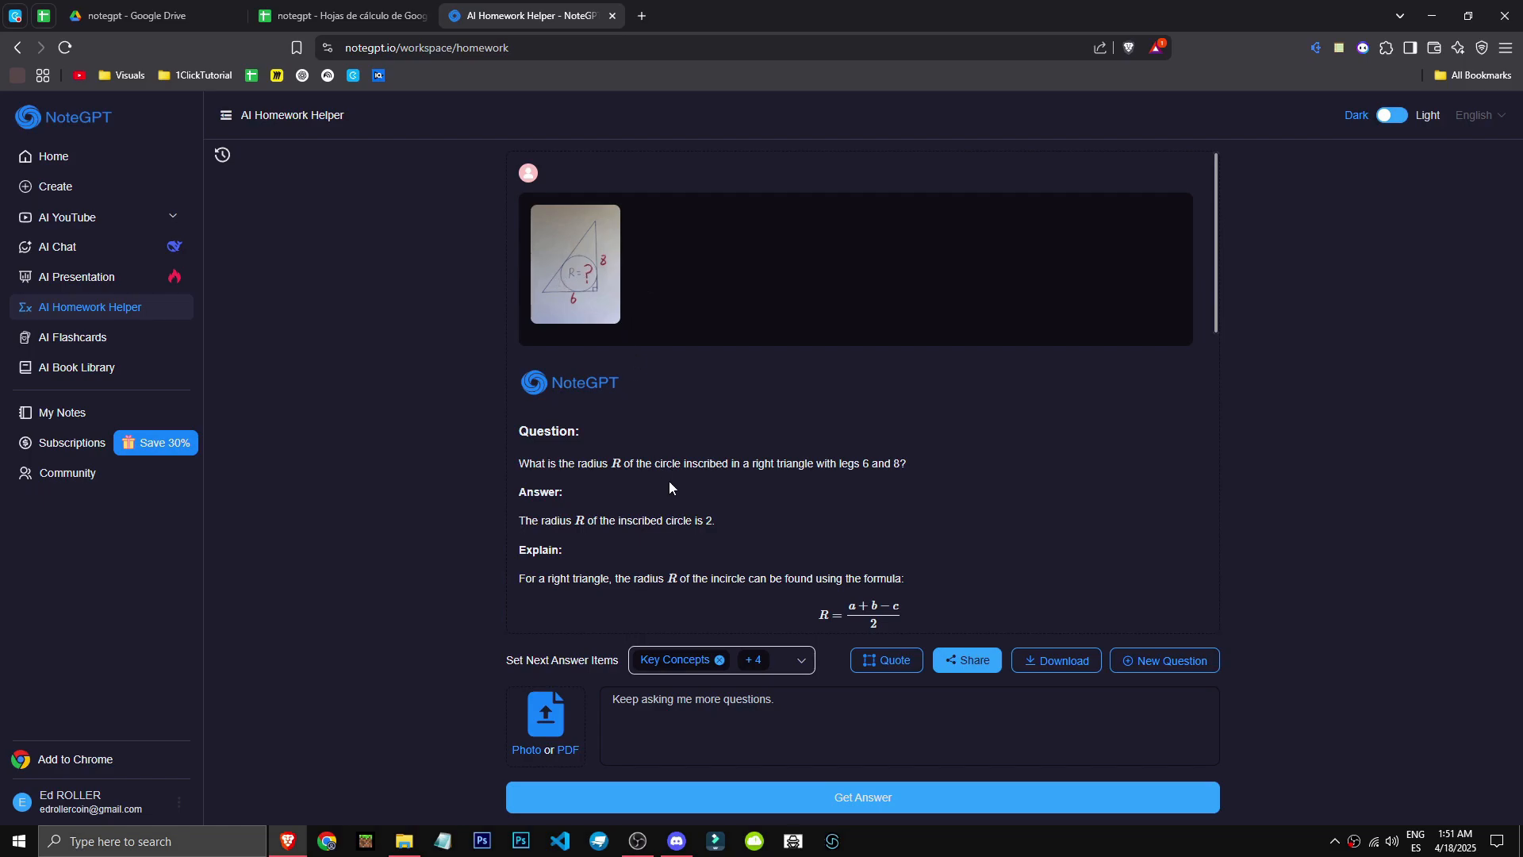
Step: Read the answer's explanation, formulas and summary, comparing them with the triangle photo
{"action": "scroll", "coordinate": [668, 483], "scroll_direction": "down", "scroll_amount": 2}
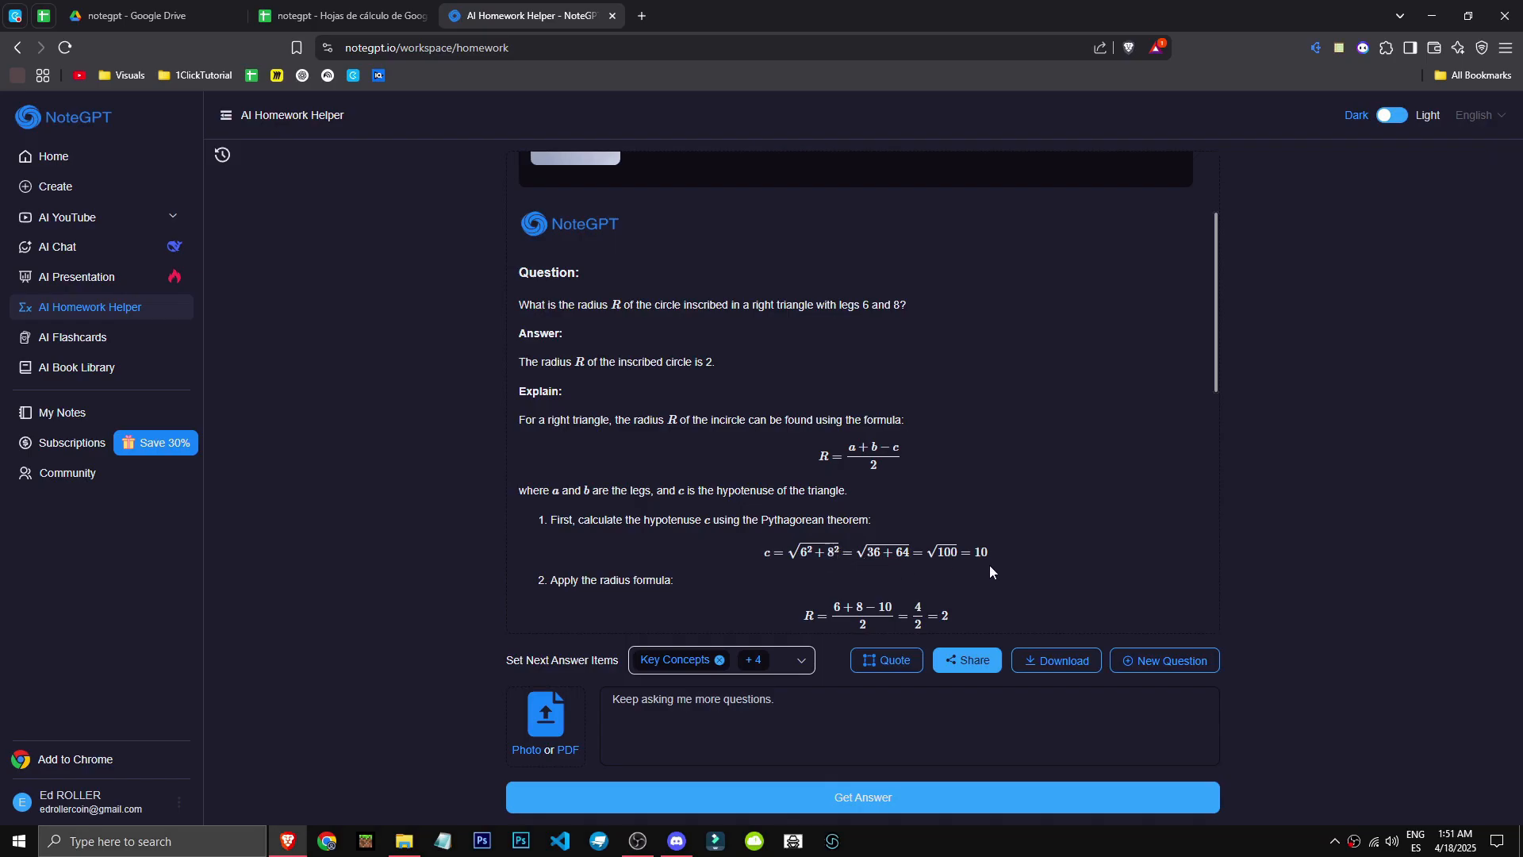
{"action": "scroll", "coordinate": [976, 575], "scroll_direction": "up", "scroll_amount": 4}
{"action": "scroll", "coordinate": [960, 478], "scroll_direction": "down", "scroll_amount": 7}
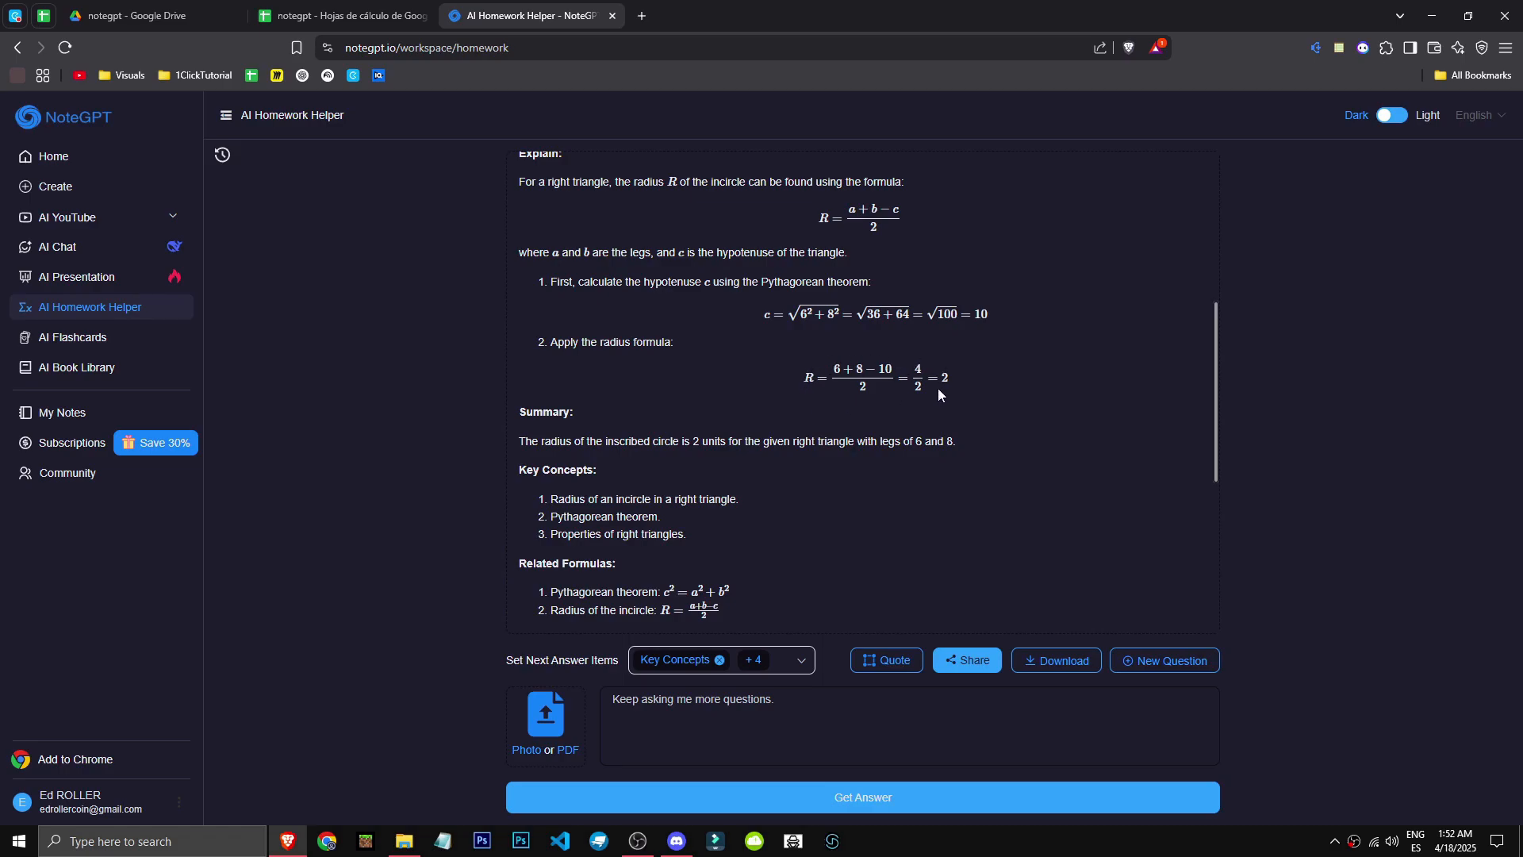
{"action": "scroll", "coordinate": [793, 476], "scroll_direction": "up", "scroll_amount": 5}
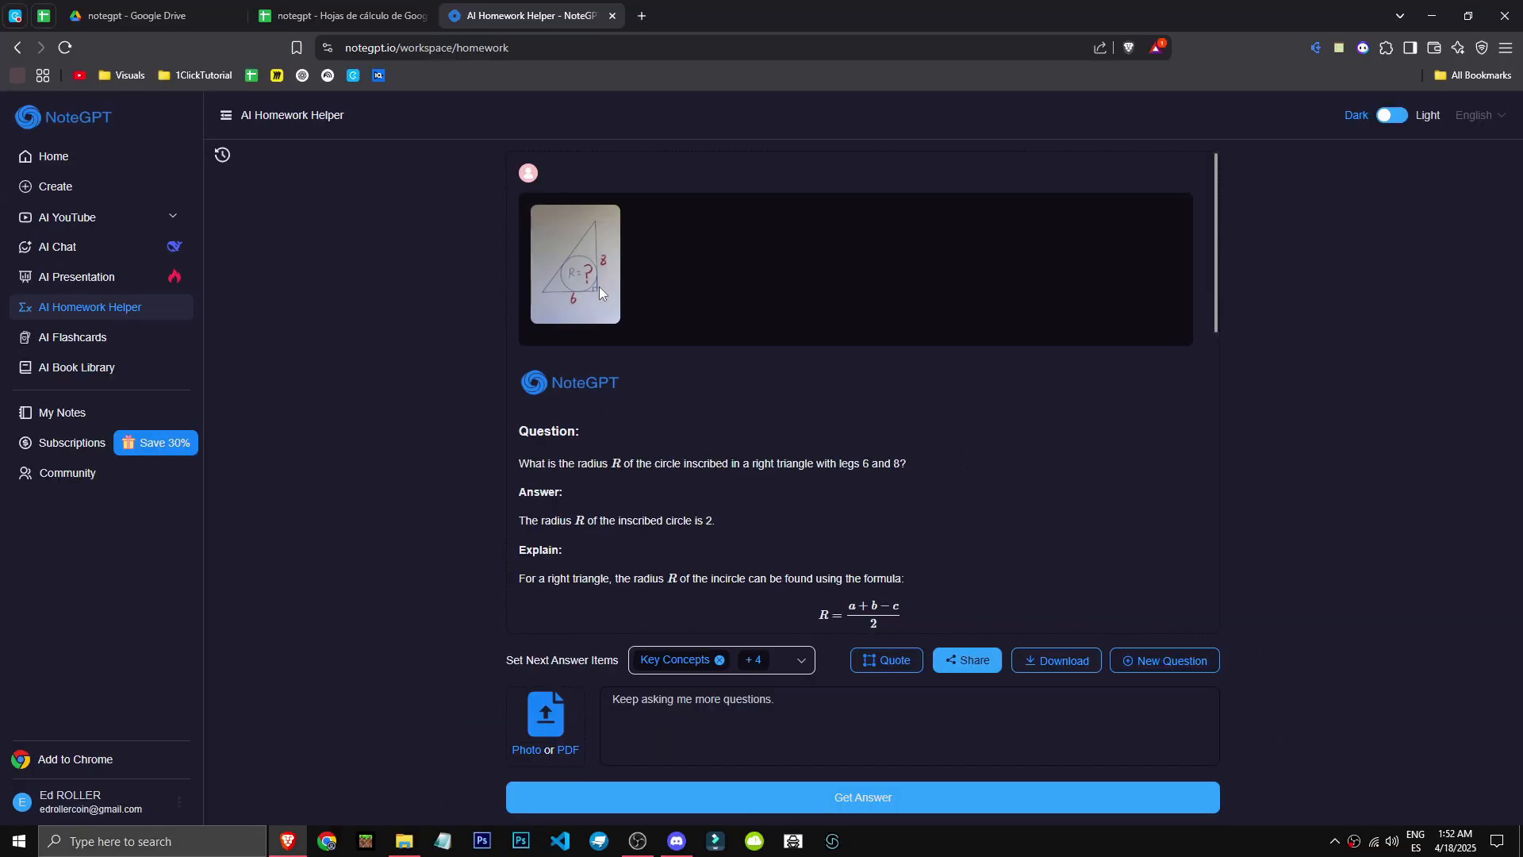
{"action": "scroll", "coordinate": [599, 292], "scroll_direction": "down", "scroll_amount": 6}
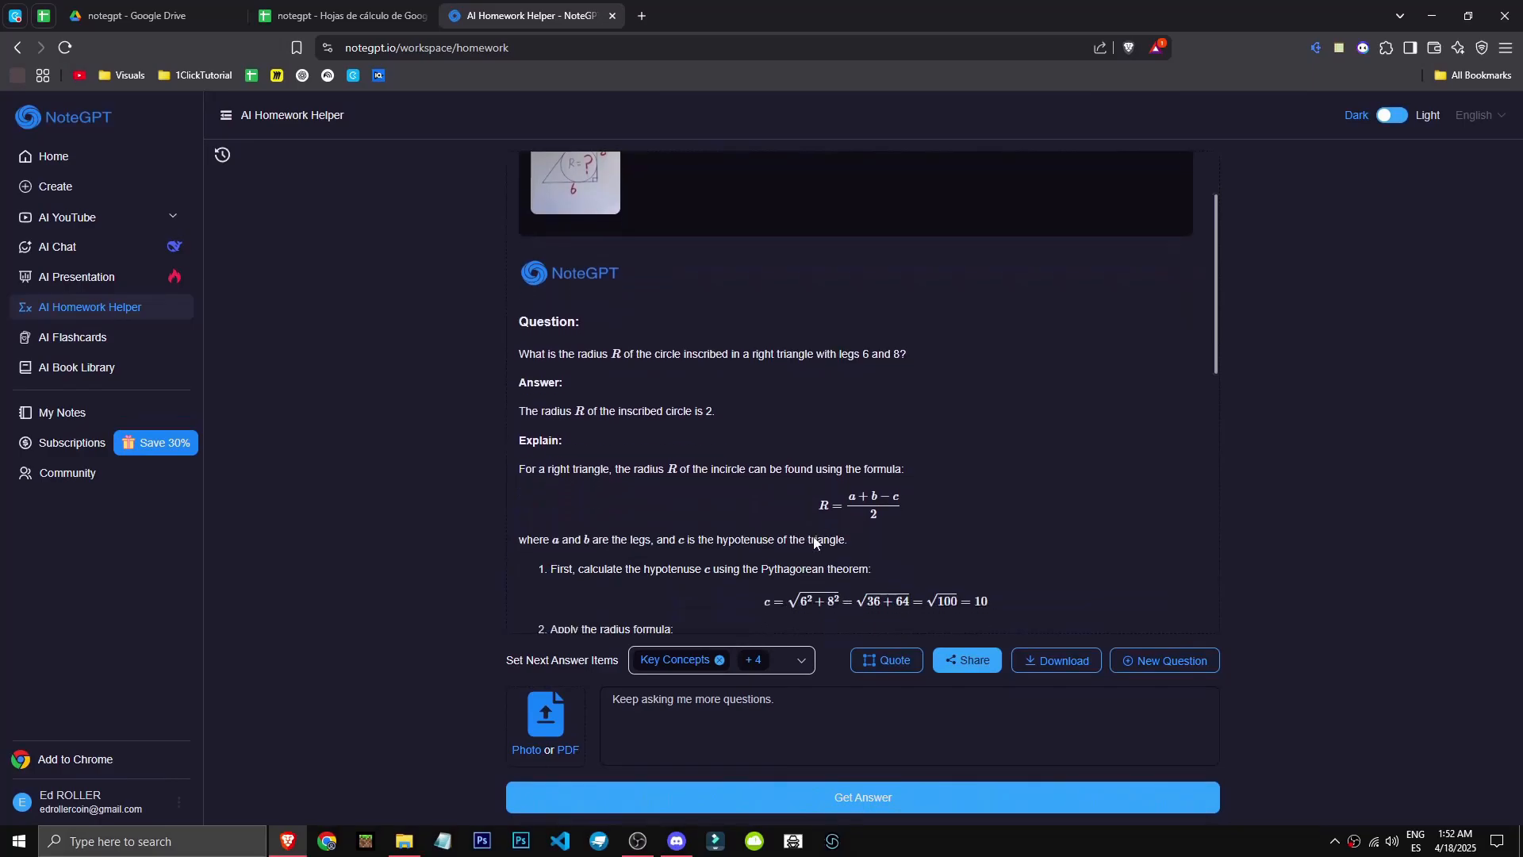
Step: Highlight the "Summary:" heading of the homework answer in yellow
{"action": "left_click_drag", "start_coordinate": [936, 311], "coordinate": [846, 319]}
{"action": "left_click", "coordinate": [782, 348]}
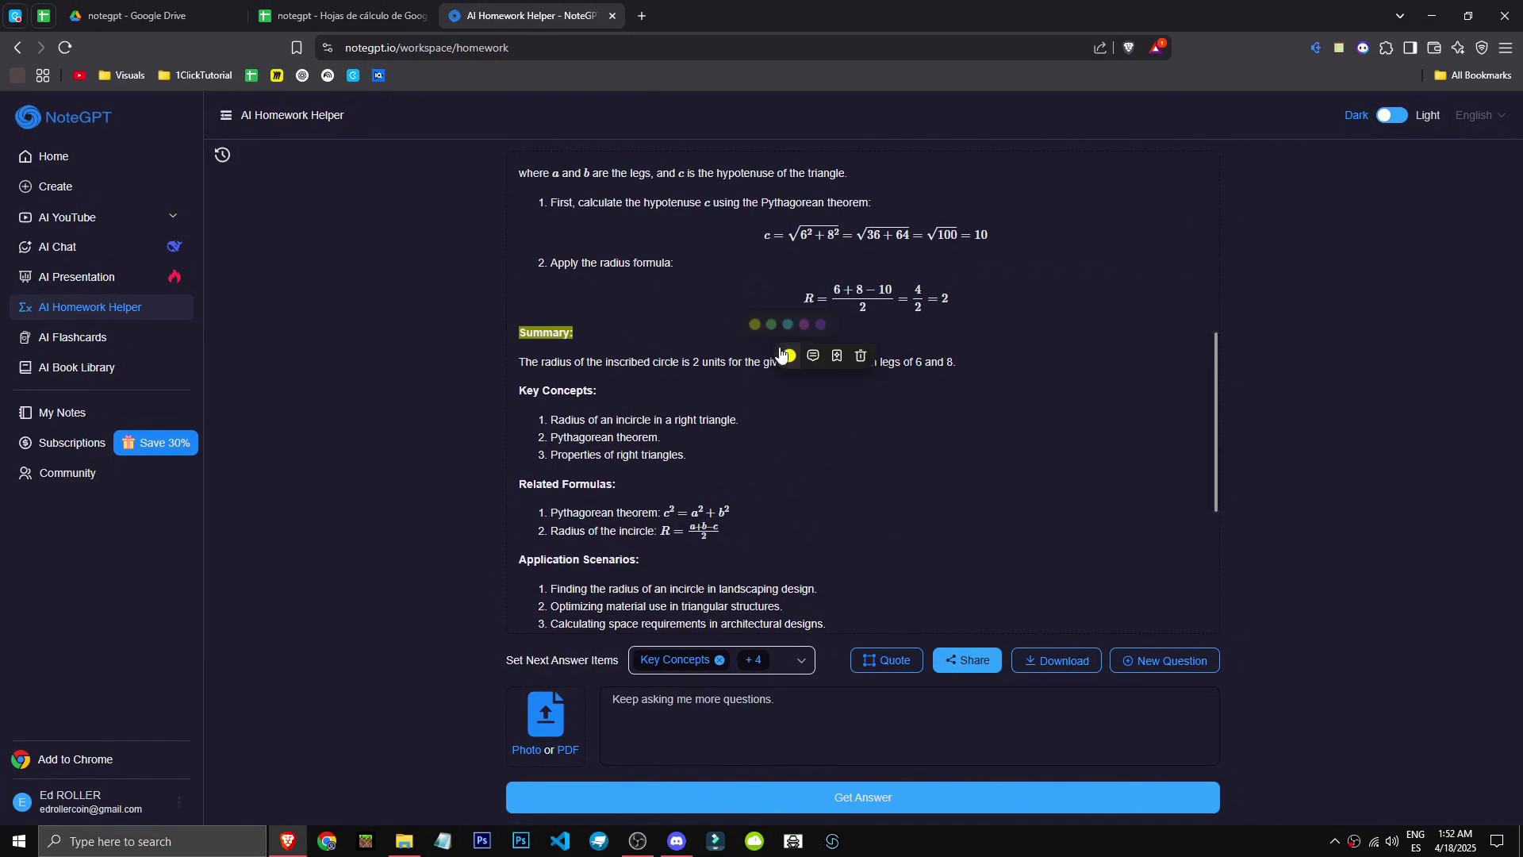
Step: Remove the yellow highlight from the "Summary:" heading of the homework answer
{"action": "left_click", "coordinate": [671, 362]}
{"action": "left_click", "coordinate": [568, 337]}
{"action": "left_click", "coordinate": [662, 354]}
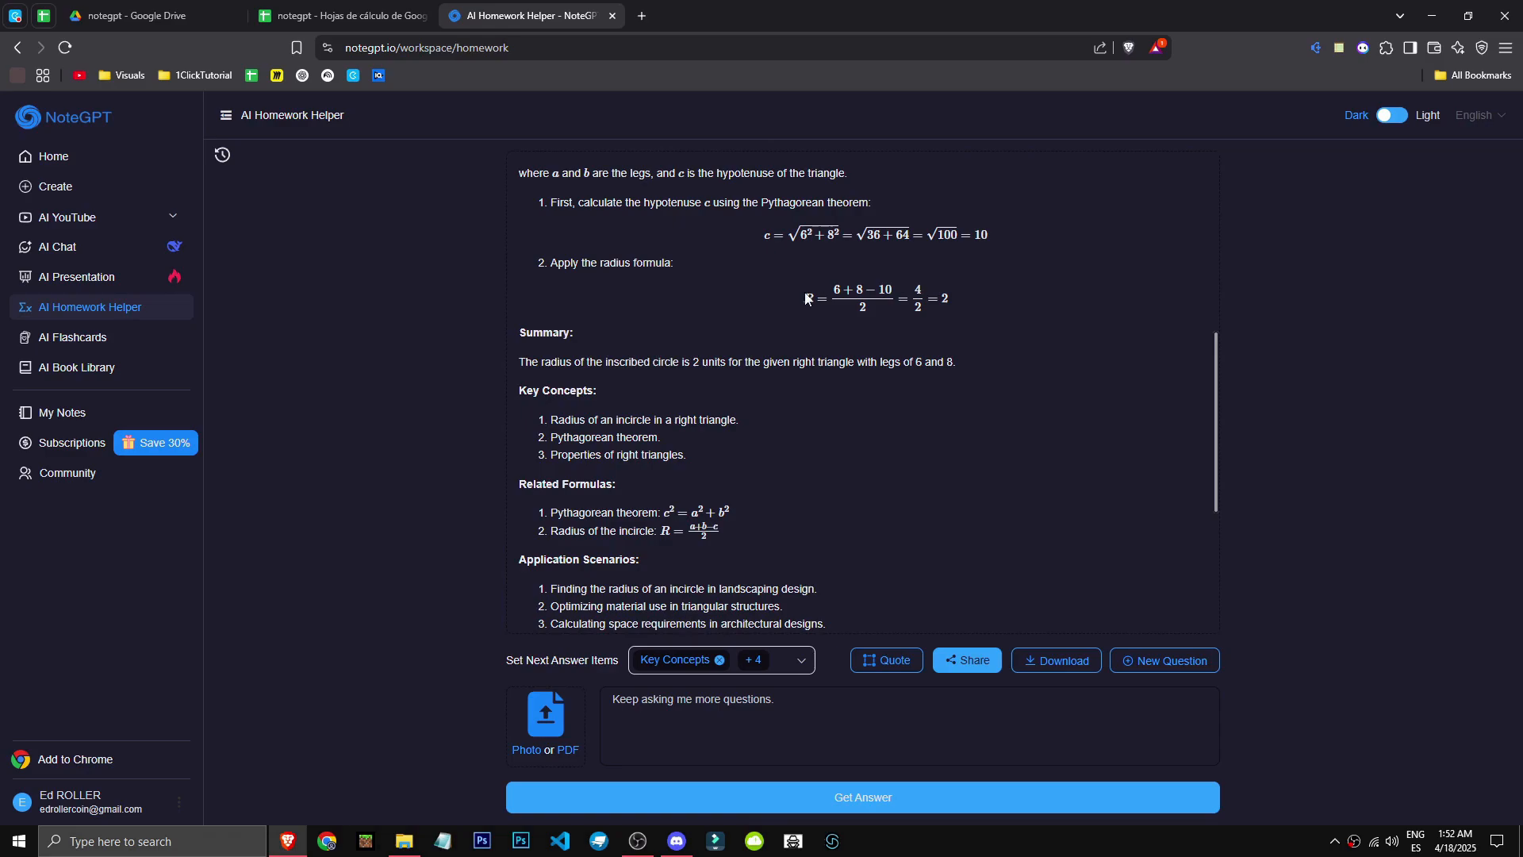
Step: Read the rest of the homework answer, from the related formulas and application scenarios through to the related questions
{"action": "scroll", "coordinate": [821, 396], "scroll_direction": "down", "scroll_amount": 2}
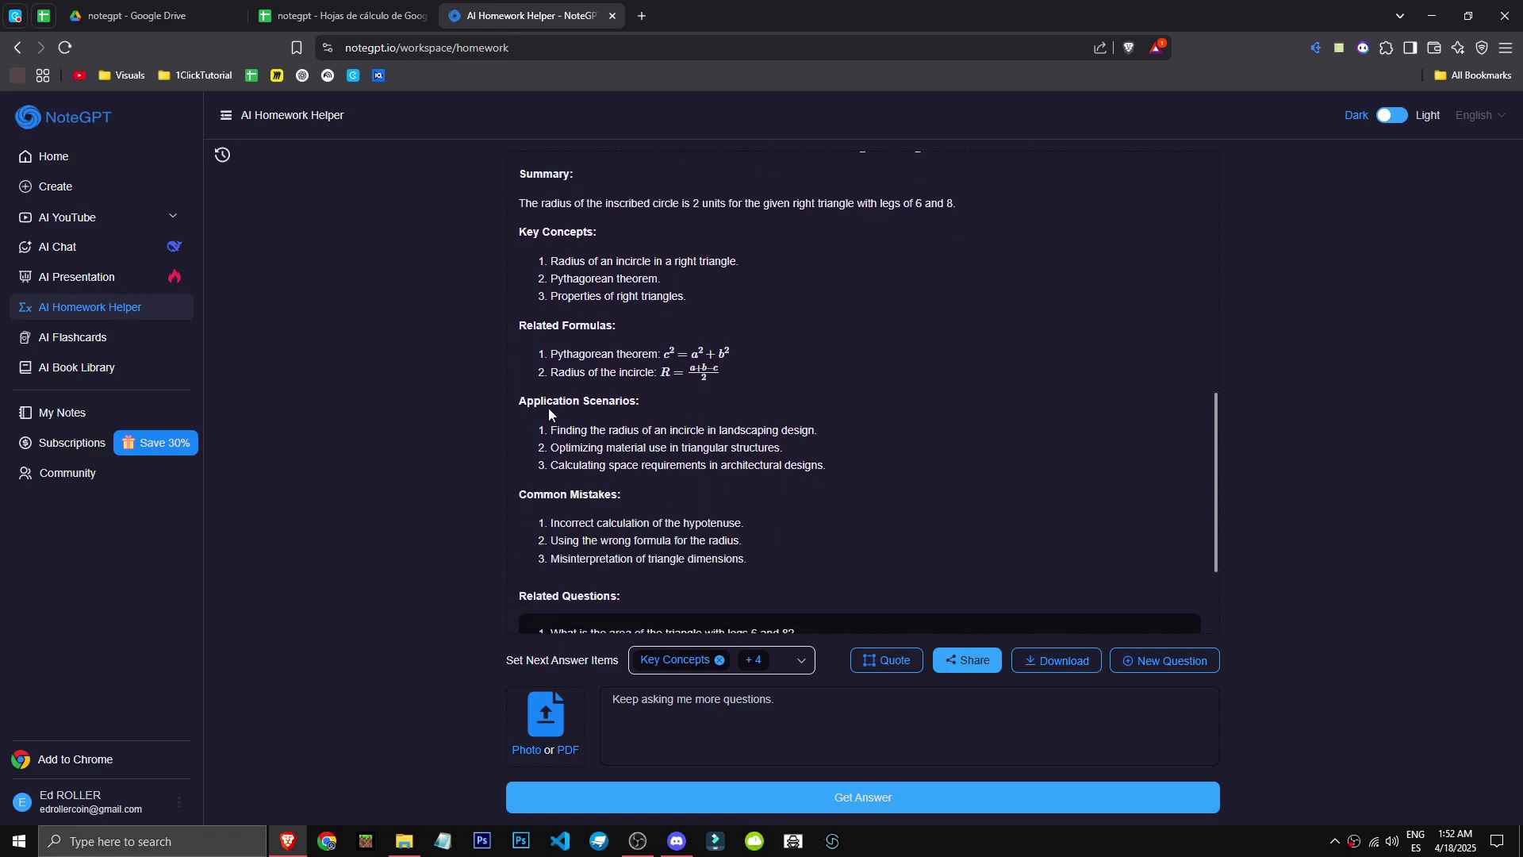
{"action": "left_click_drag", "start_coordinate": [574, 354], "coordinate": [731, 350]}
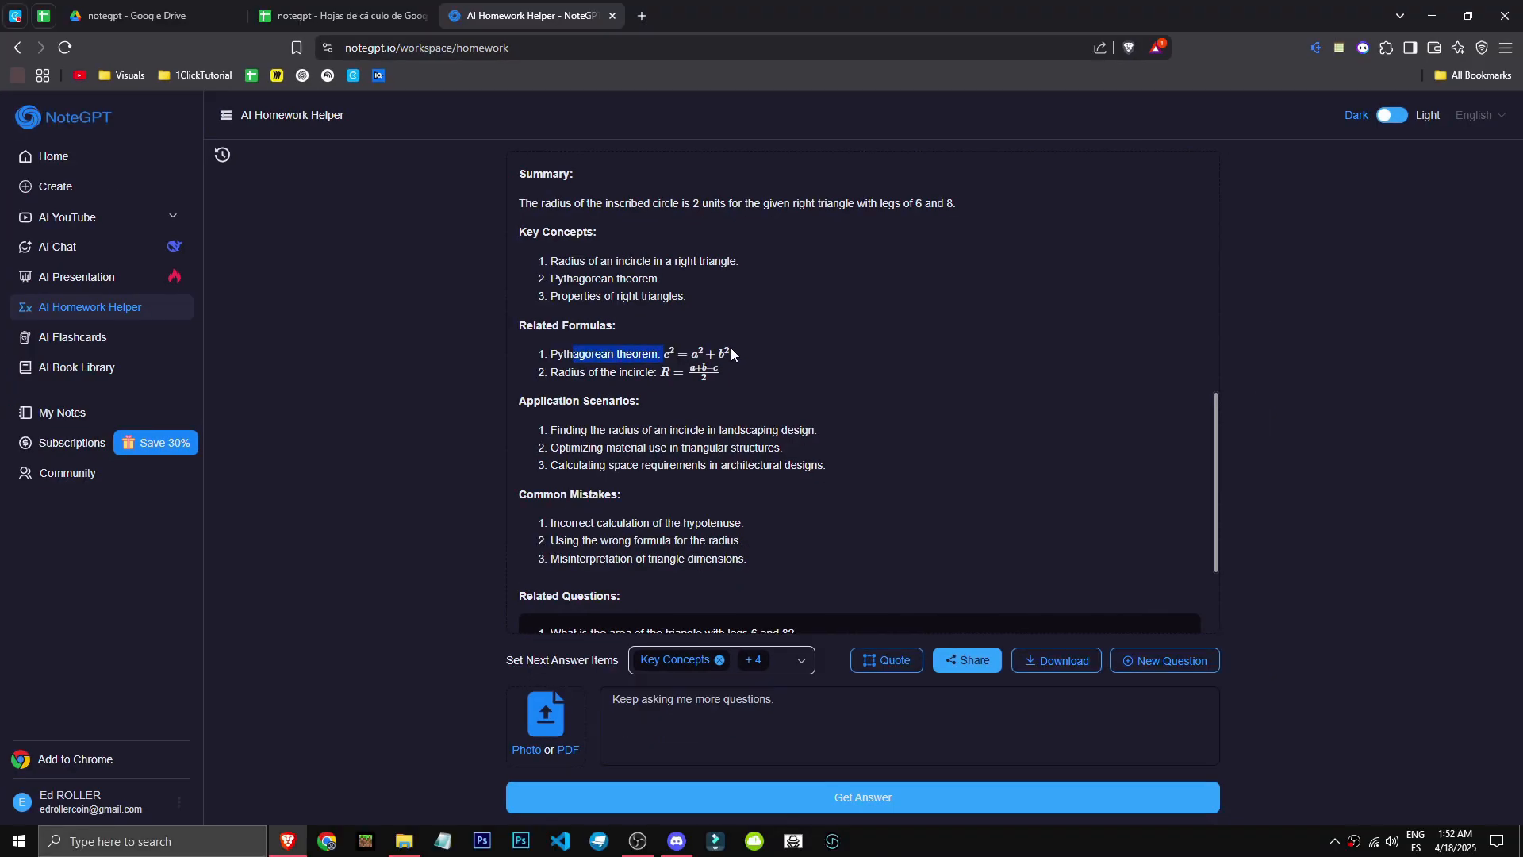
{"action": "left_click_drag", "start_coordinate": [550, 372], "coordinate": [730, 369]}
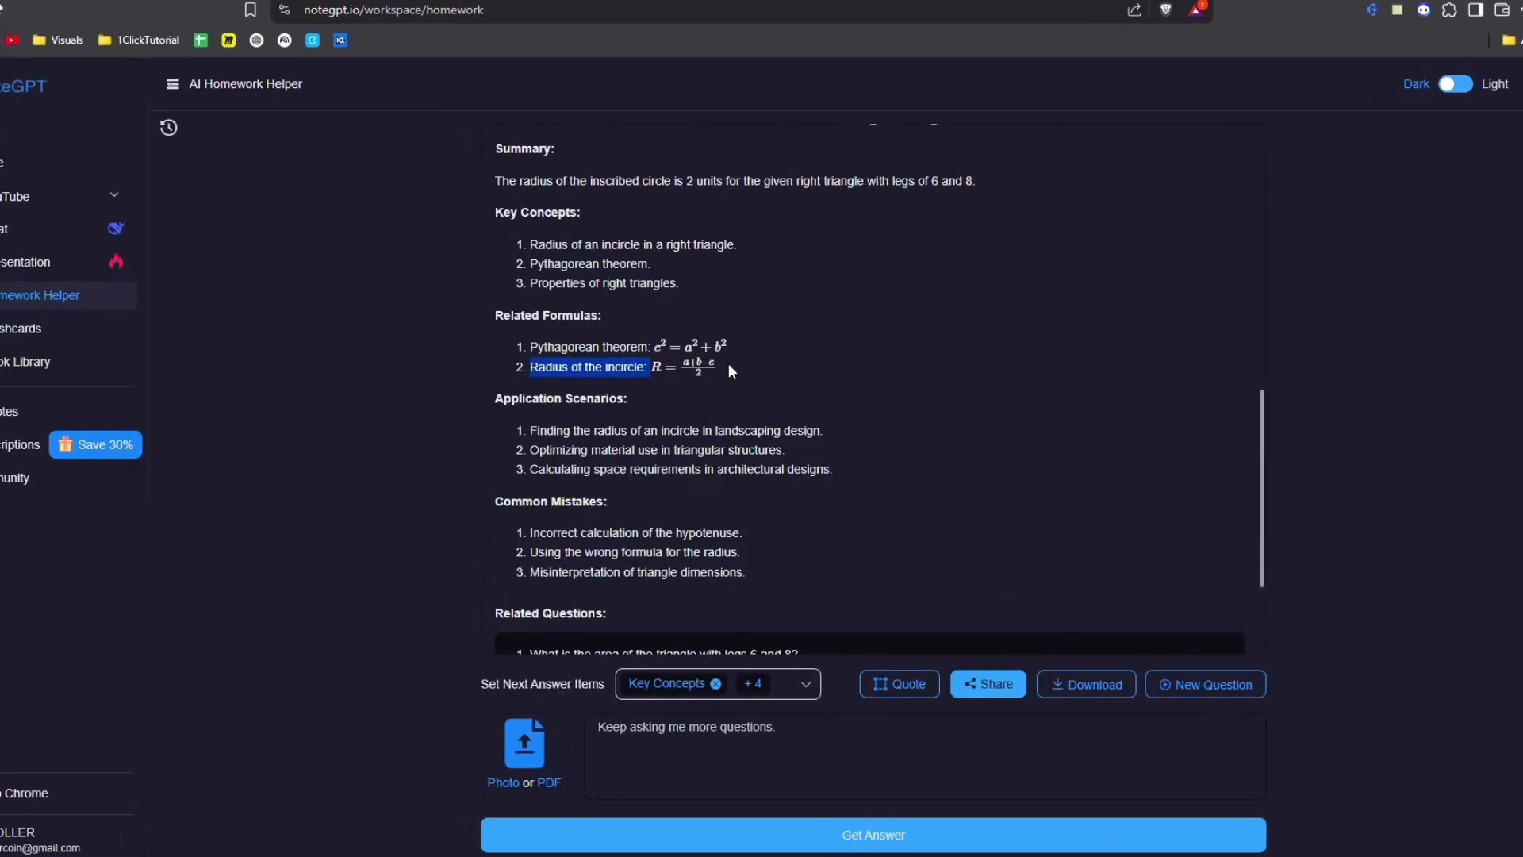
{"action": "left_click", "coordinate": [585, 420]}
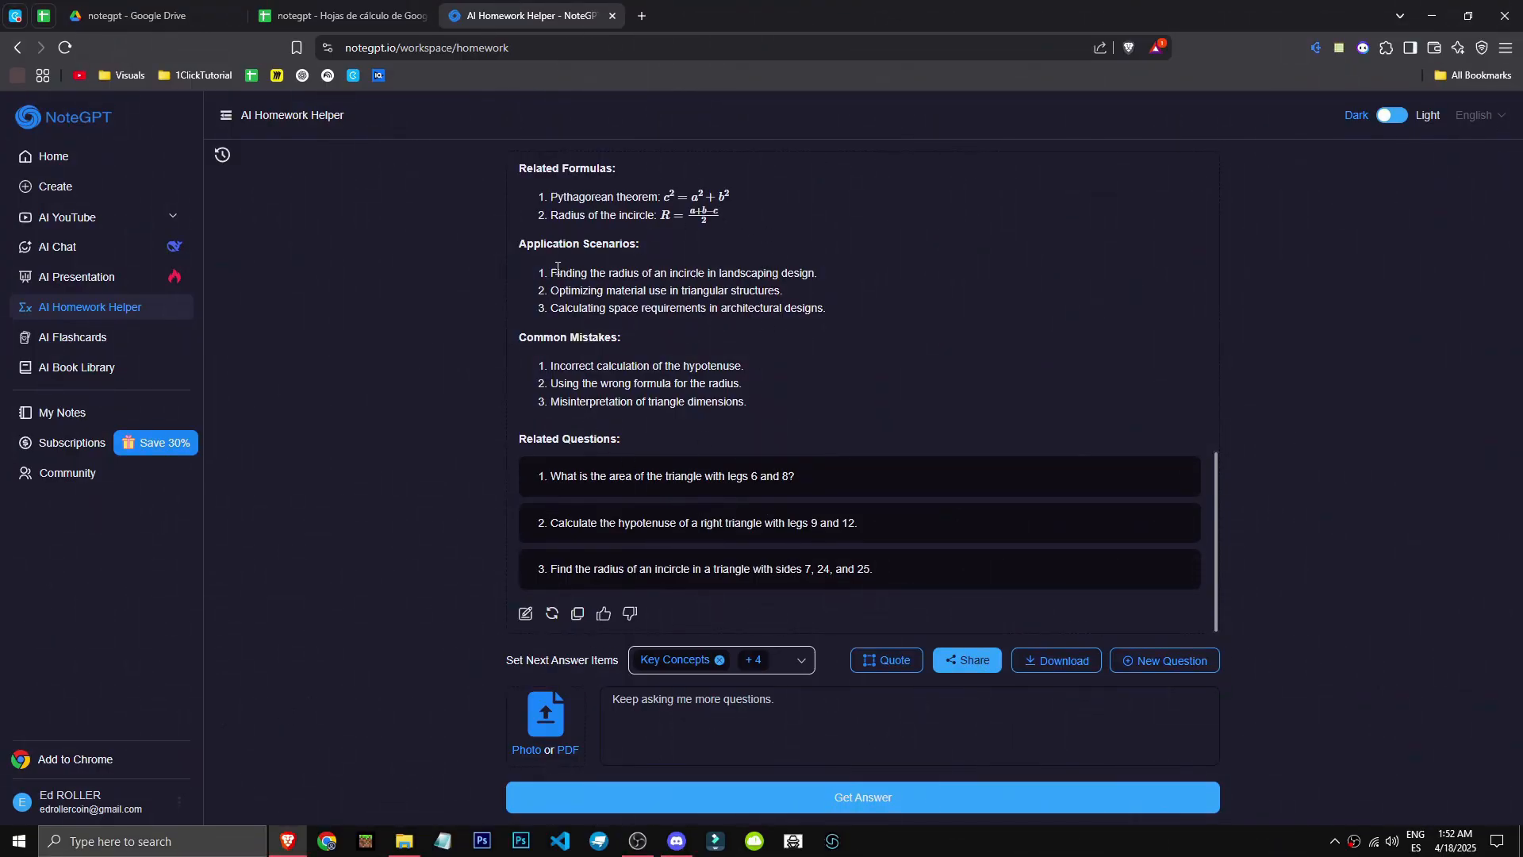
{"action": "left_click_drag", "start_coordinate": [537, 430], "coordinate": [789, 427]}
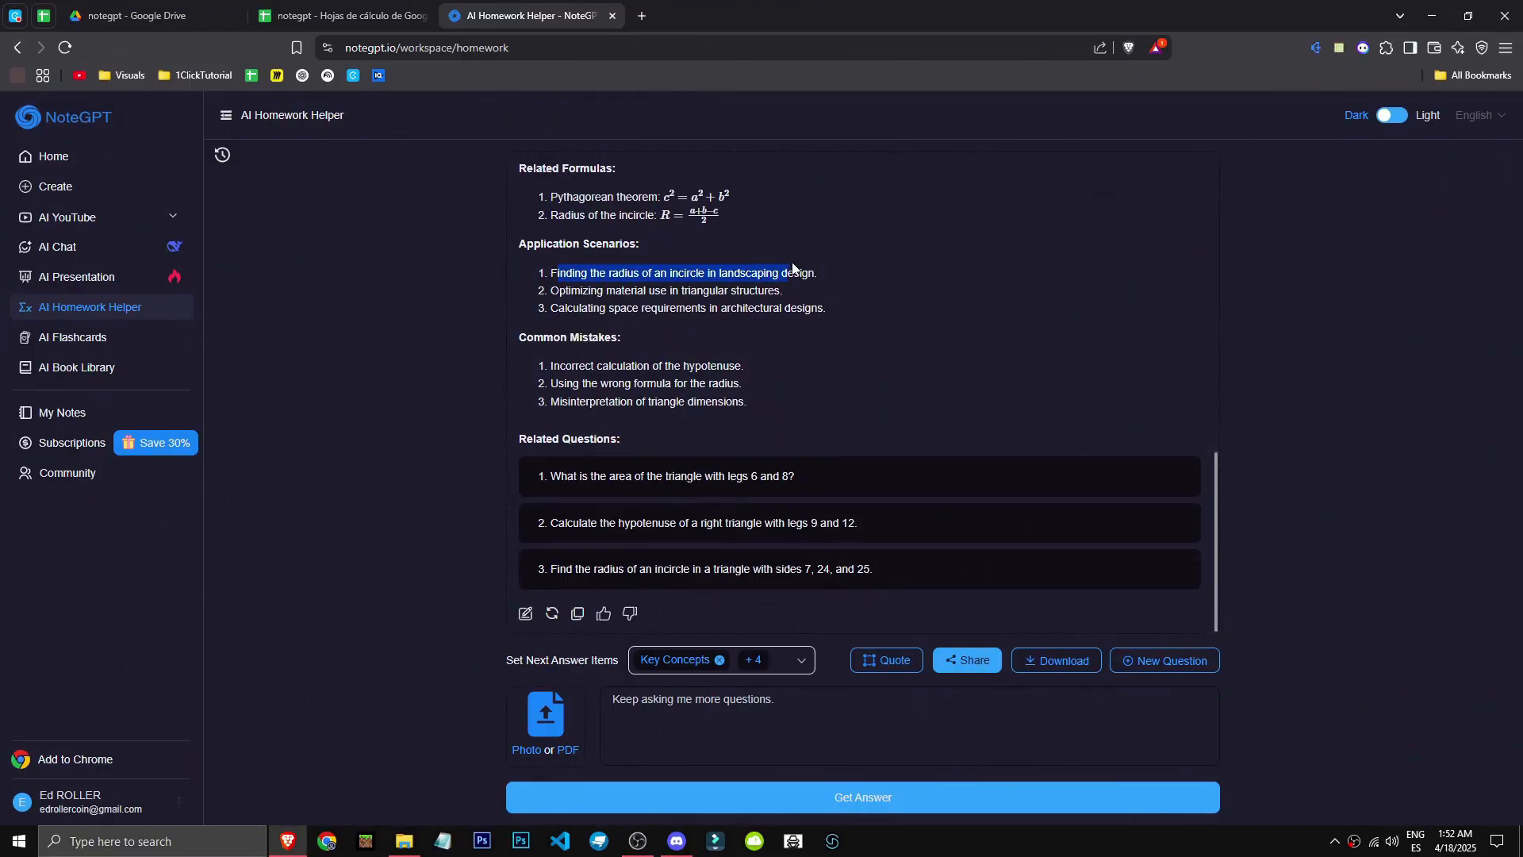
{"action": "left_click", "coordinate": [912, 433]}
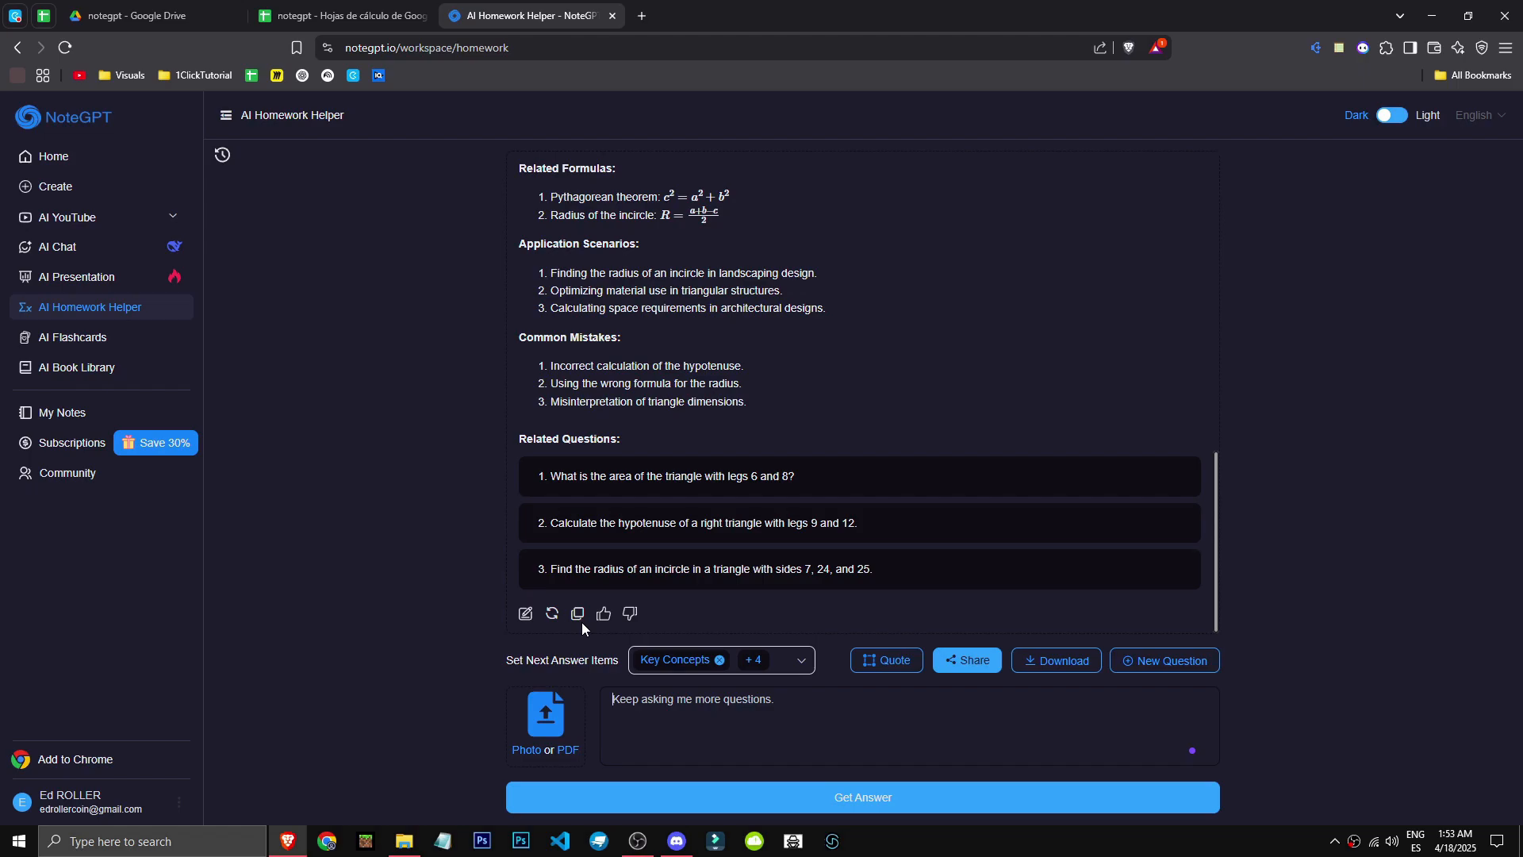
Step: Reveal the surprise gift discount from the Subscriptions page and open the Unlimited plan's upgrade offer
{"action": "left_click", "coordinate": [46, 444]}
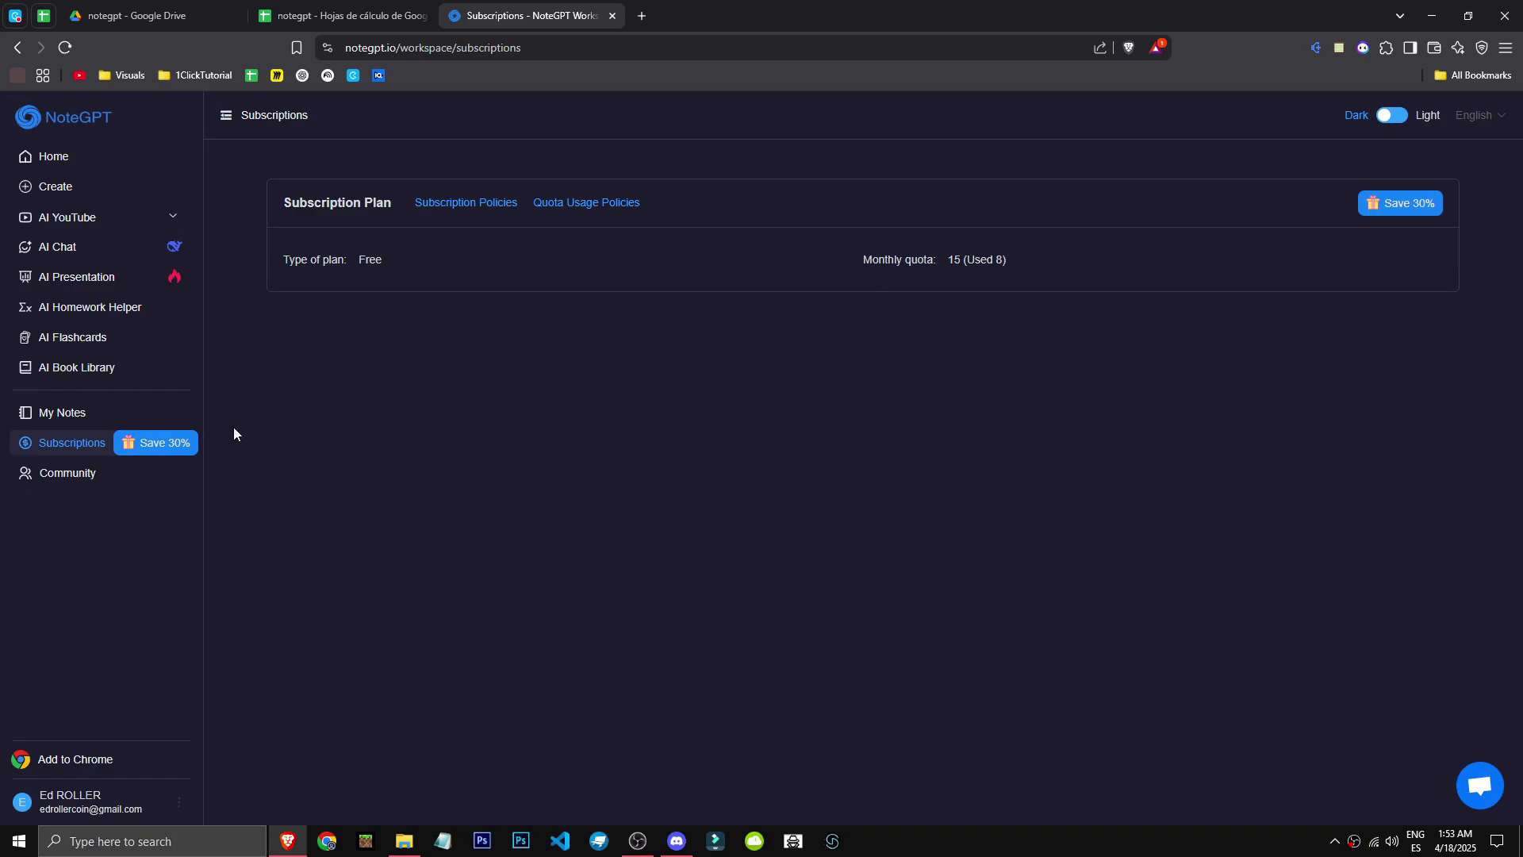
{"action": "left_click", "coordinate": [185, 443]}
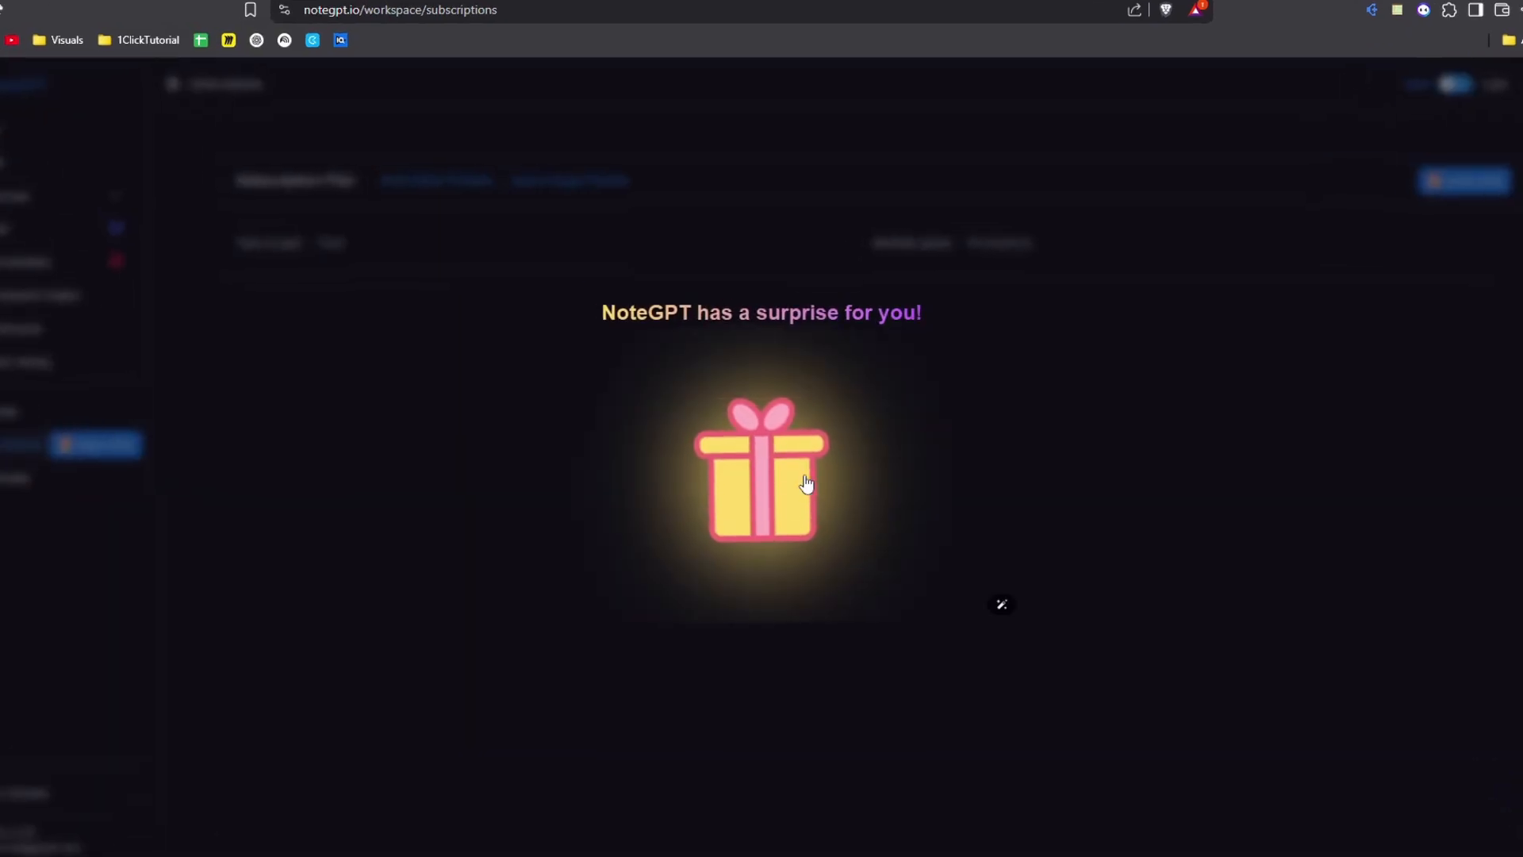
{"action": "left_click", "coordinate": [805, 477]}
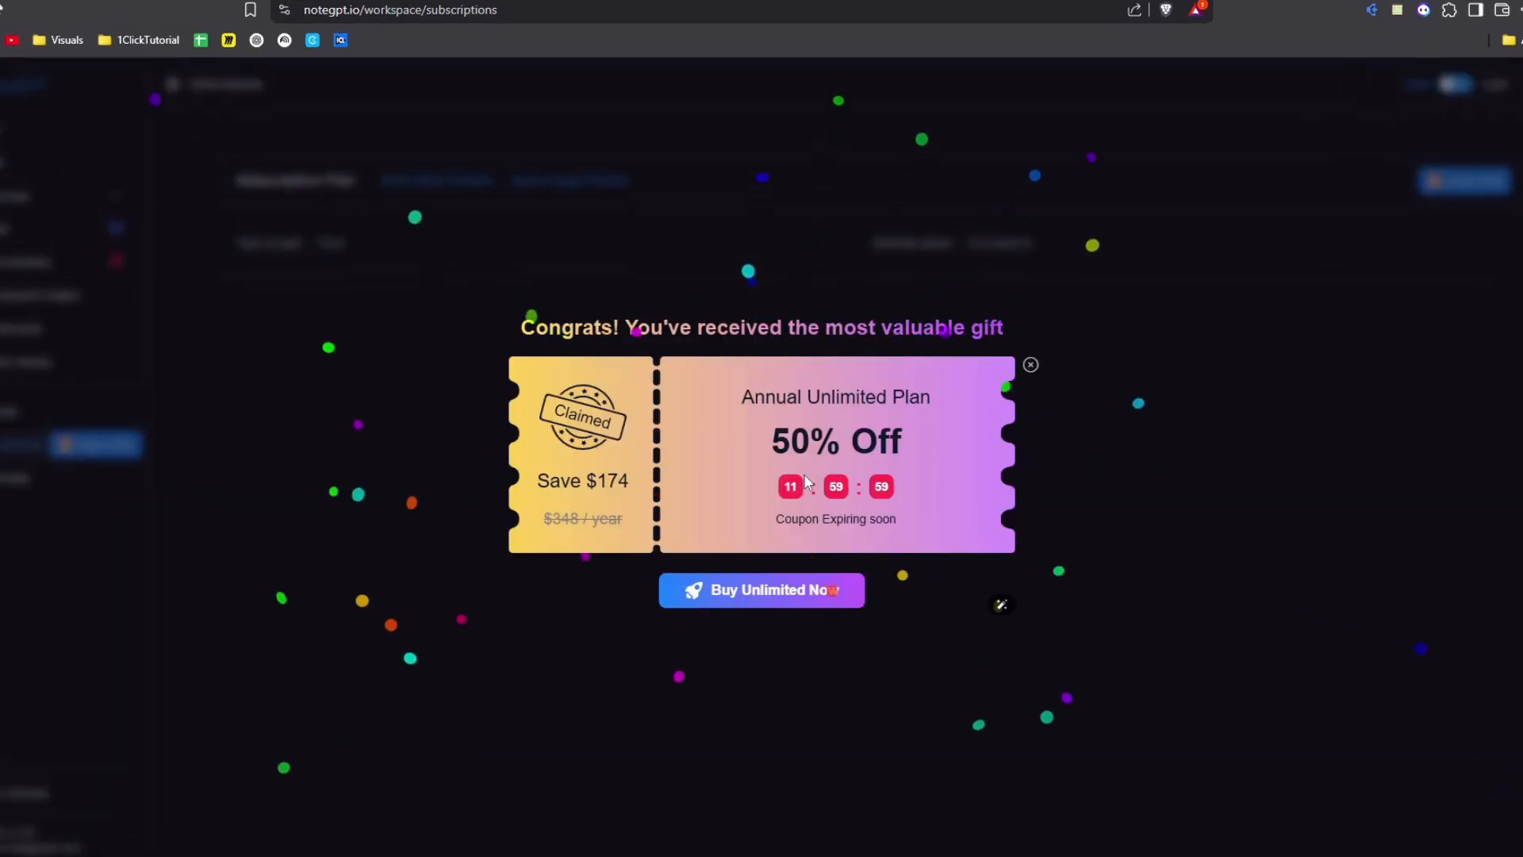
{"action": "left_click", "coordinate": [823, 598]}
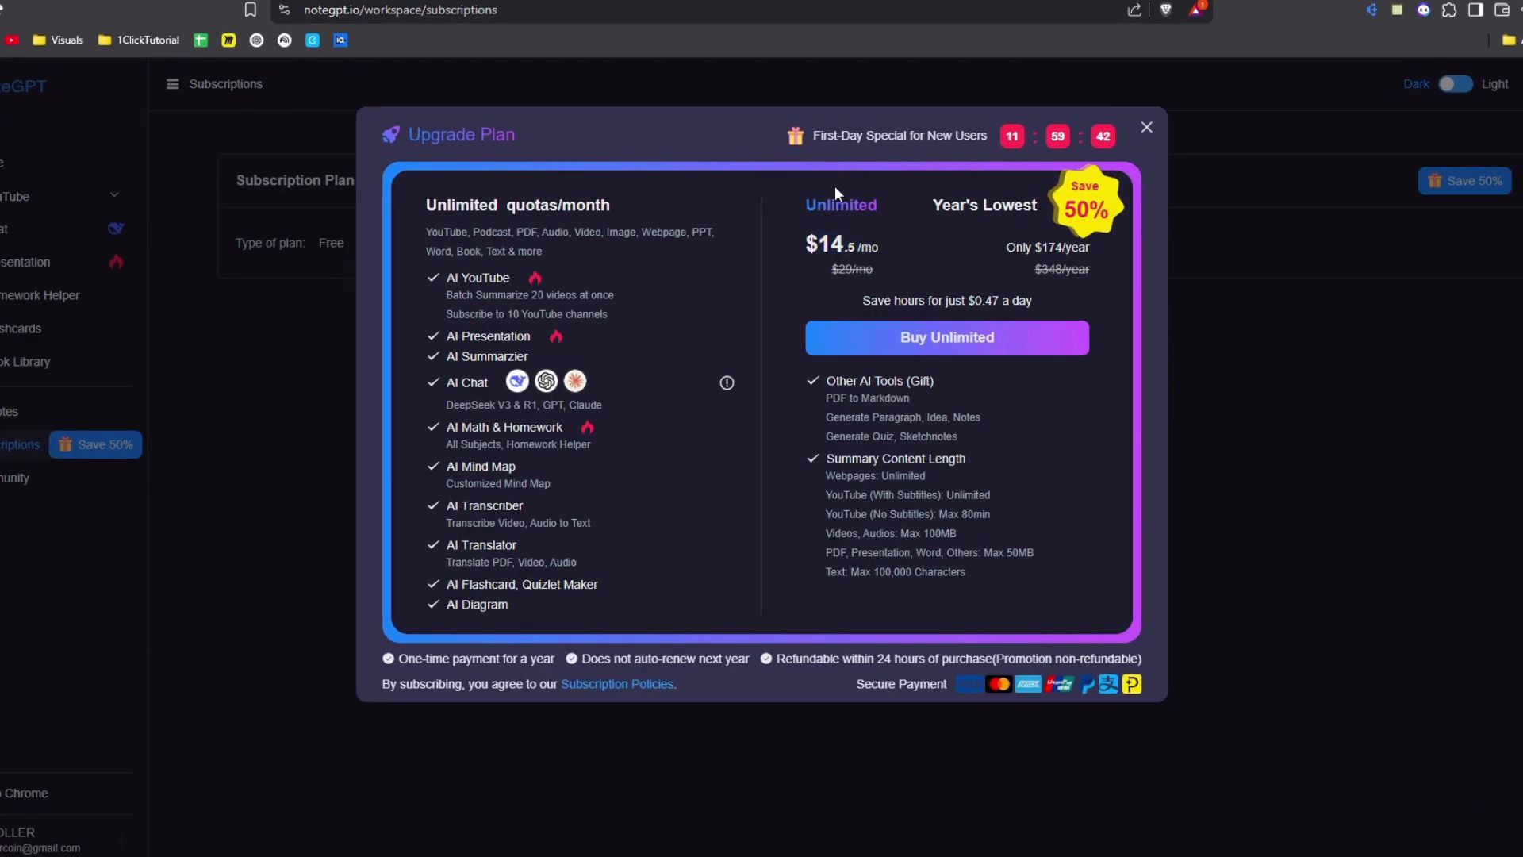
Step: Examine the Unlimited plan's included AI features and its refund terms in the upgrade offer
{"action": "left_click_drag", "start_coordinate": [469, 205], "coordinate": [566, 554]}
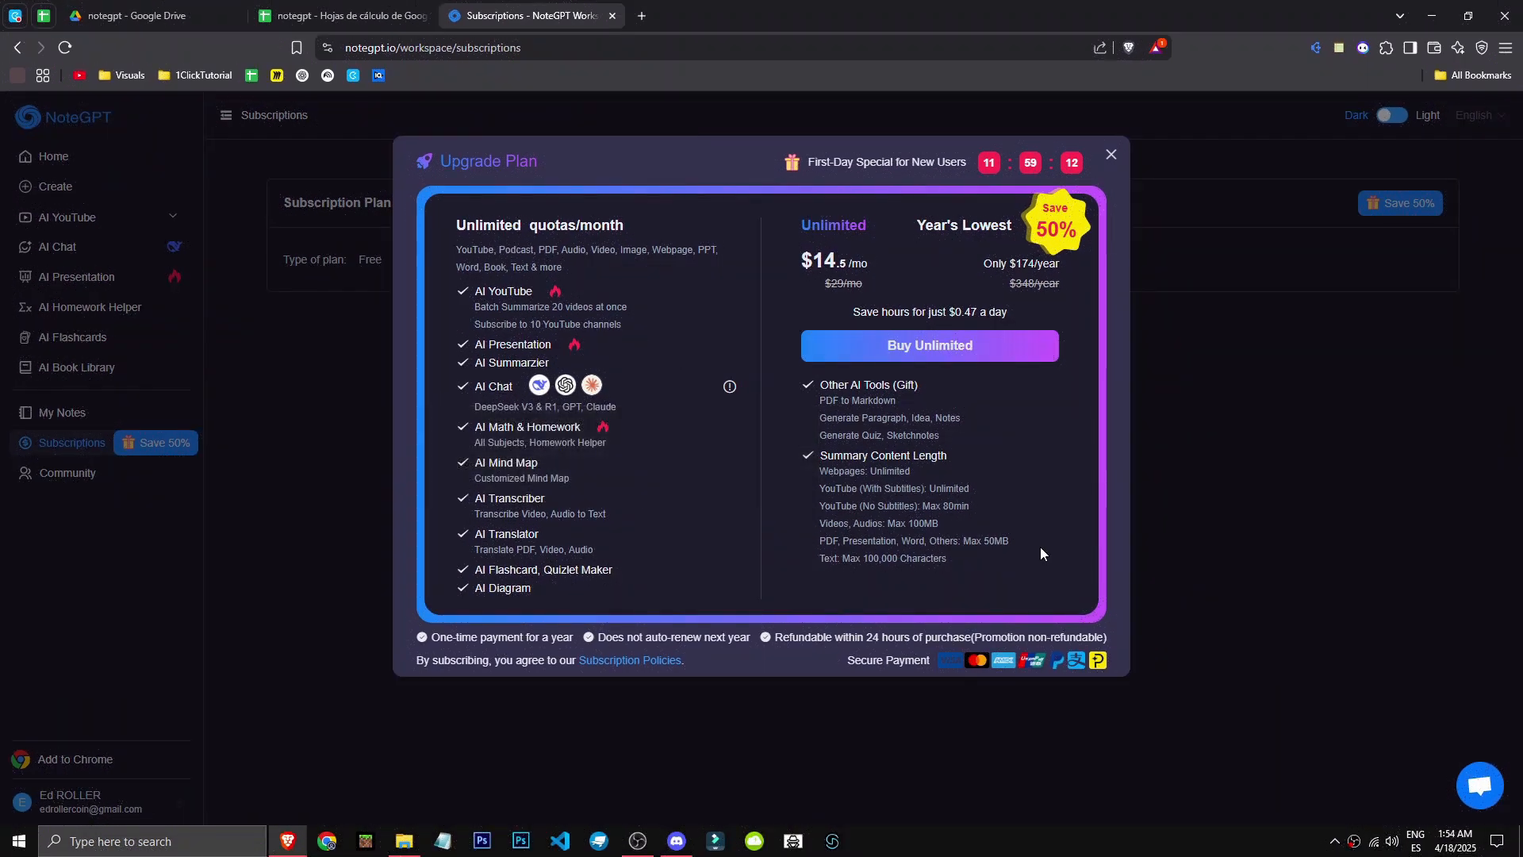
{"action": "left_click_drag", "start_coordinate": [774, 638], "coordinate": [1097, 639]}
{"action": "left_click", "coordinate": [940, 632]}
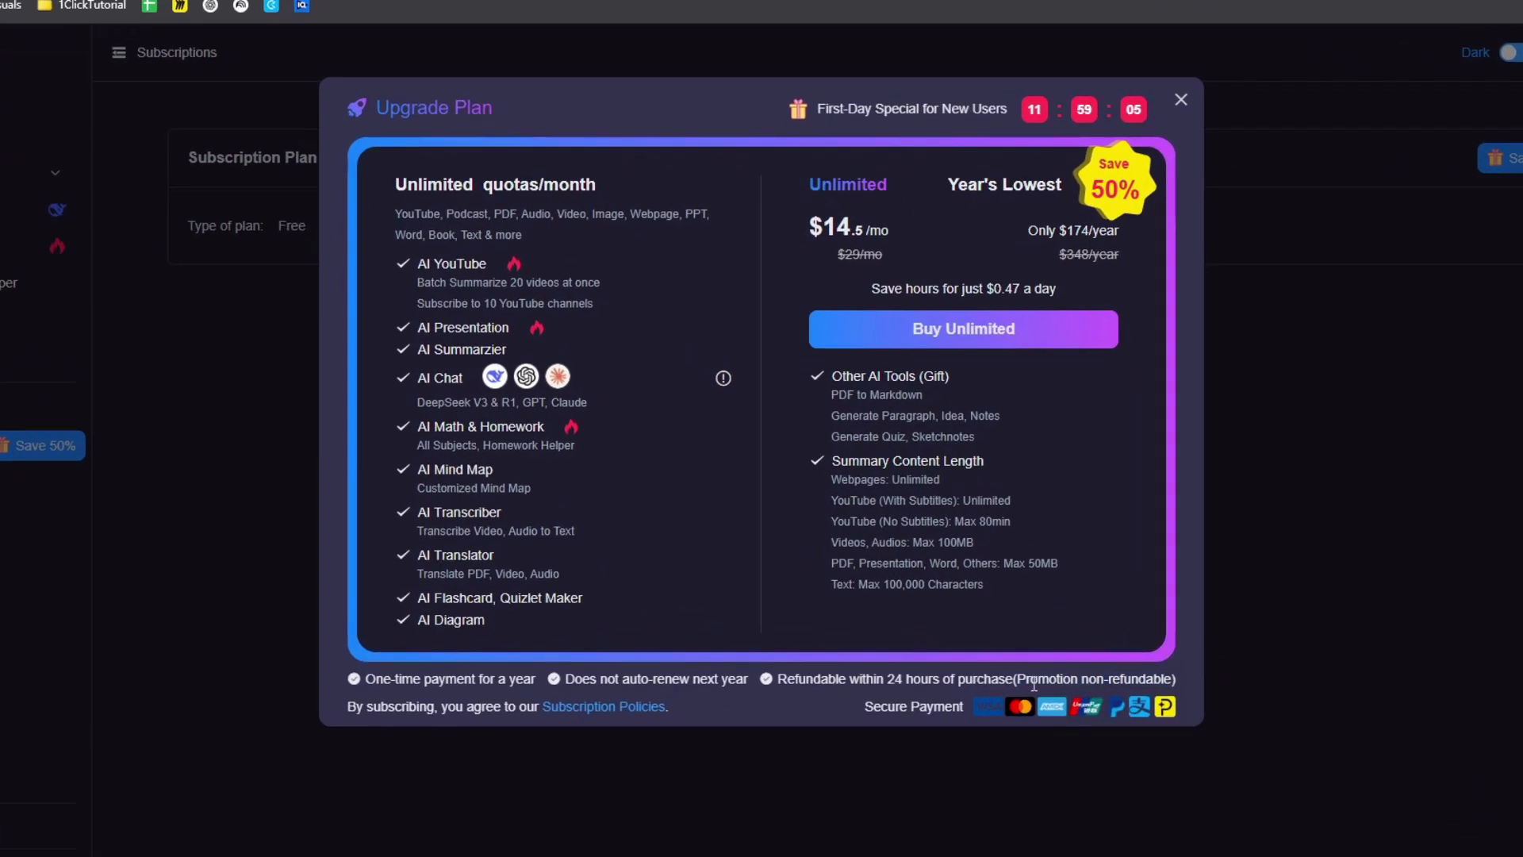